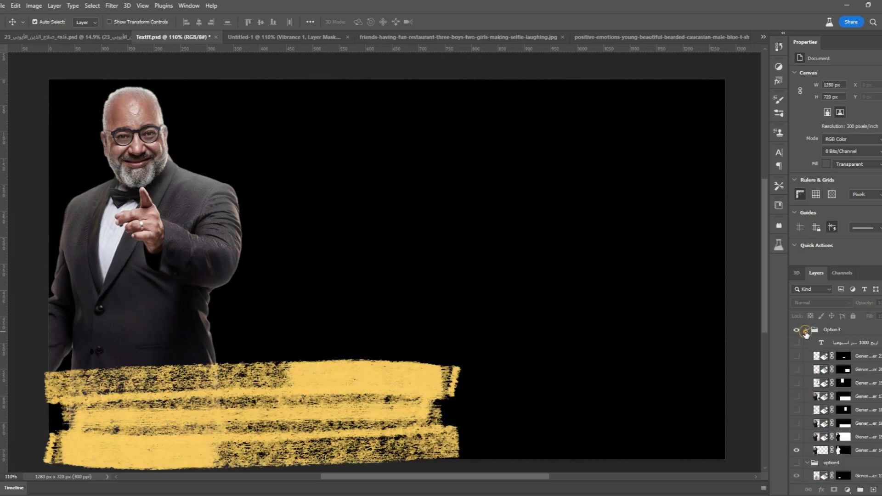
# Reveal the living-room background, furniture, children, dog and yellow headline layers
pyautogui.click(796, 436)
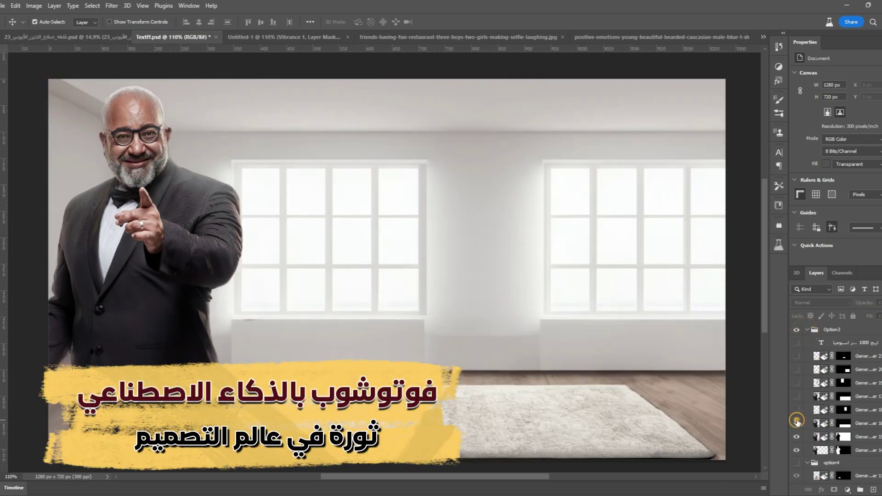
pyautogui.click(796, 410)
pyautogui.click(797, 383)
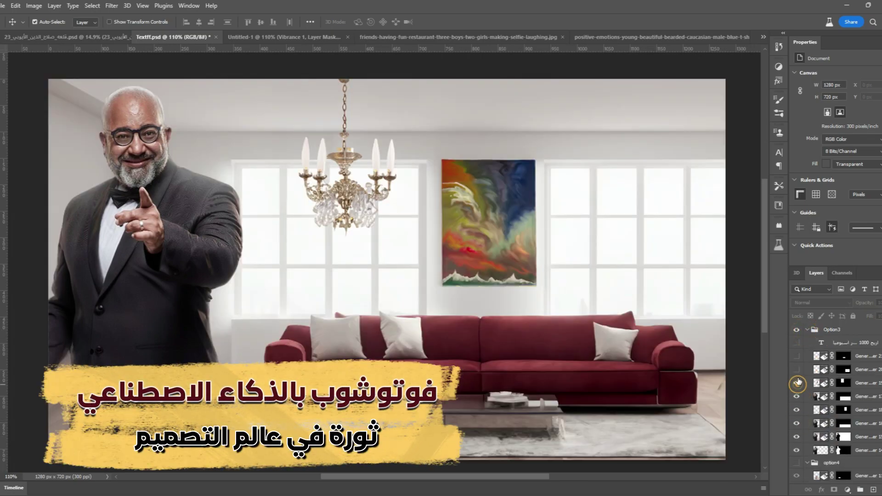
pyautogui.click(796, 355)
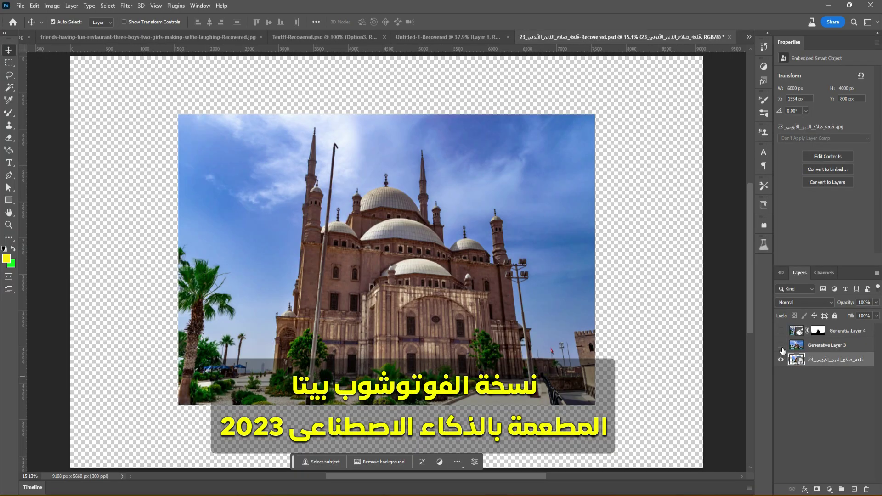
# Show the generated lake and cloudy sky around the mosque, choosing the third sky variation
pyautogui.click(781, 345)
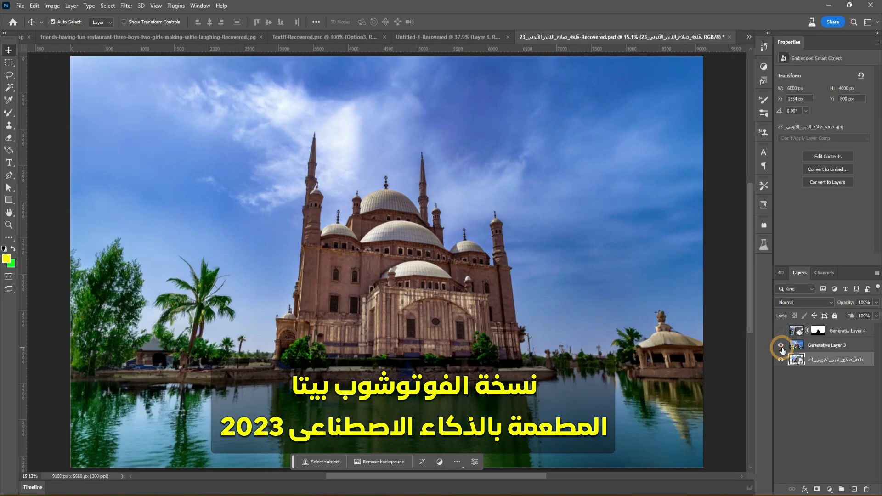
pyautogui.click(781, 330)
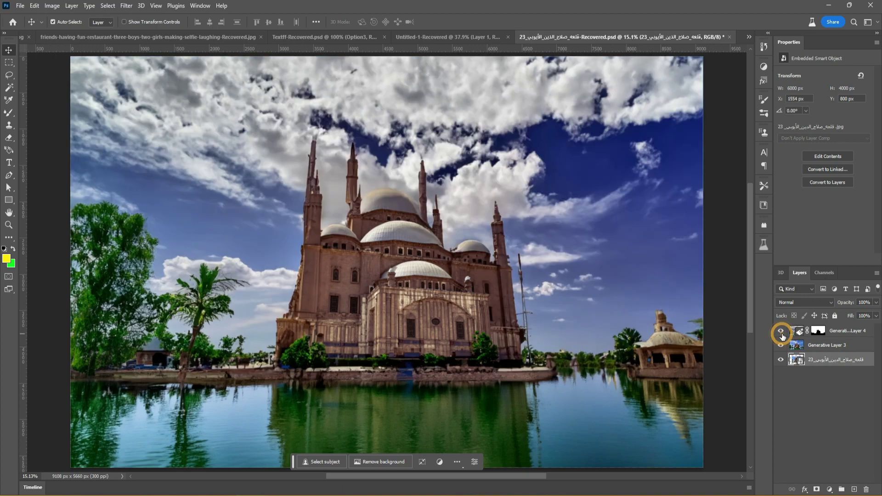
pyautogui.click(841, 330)
pyautogui.click(850, 157)
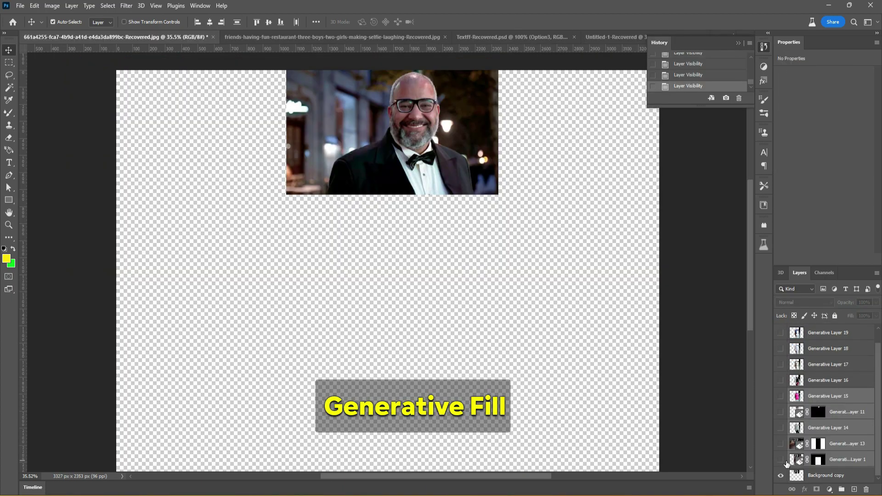
# Turn on the man's generated full body, background, white suit and phone layers
pyautogui.click(781, 458)
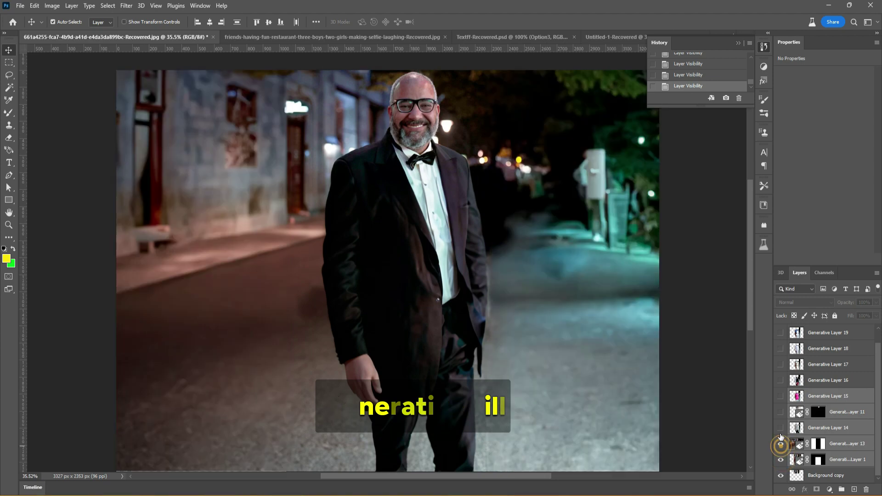
pyautogui.moveTo(781, 458); pyautogui.dragTo(781, 335)
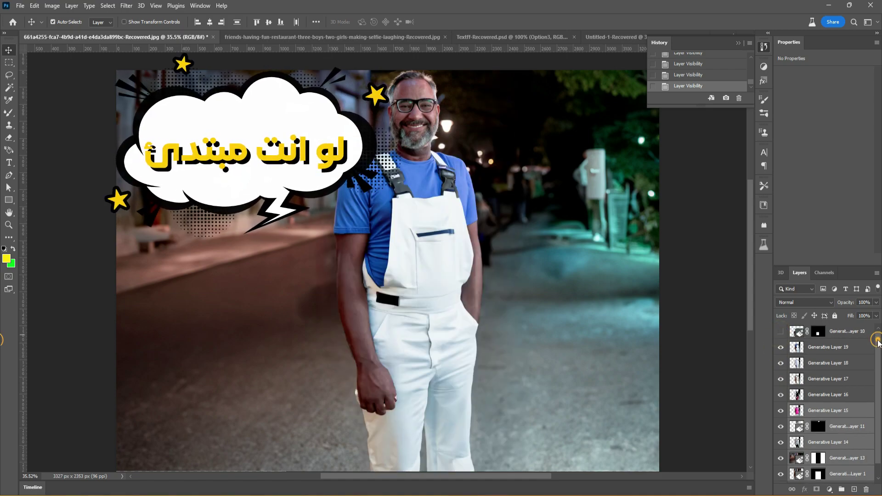
pyautogui.moveTo(781, 336); pyautogui.dragTo(781, 334)
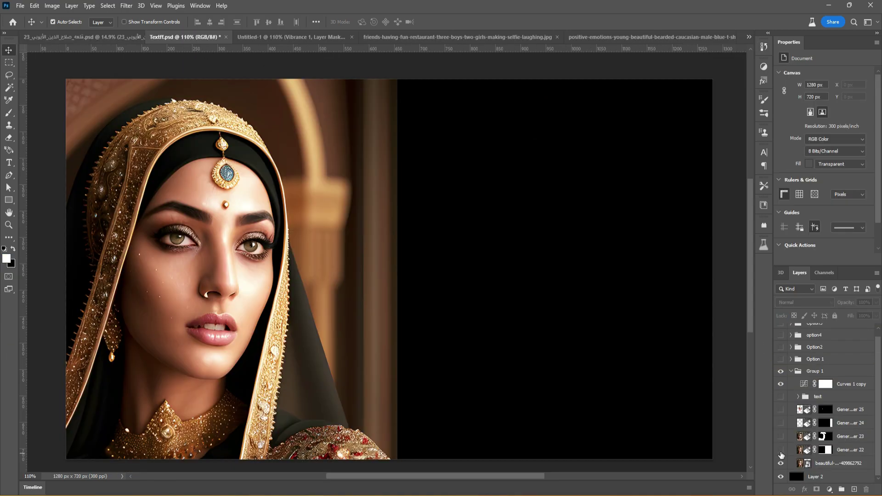
# Reveal the titles, new eyes, palace background and veiled-woman layers in Option 1 and Option2
pyautogui.moveTo(781, 438); pyautogui.dragTo(783, 402)
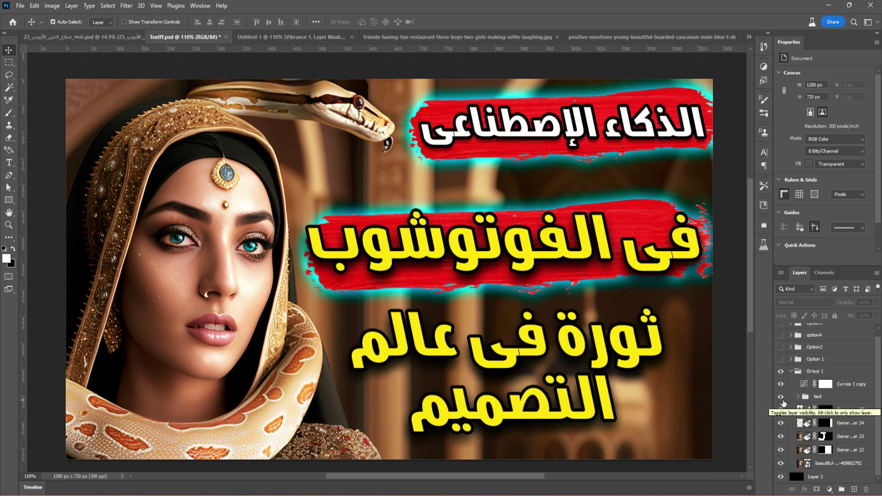
pyautogui.keyDown('alt'); pyautogui.click(780, 358); pyautogui.keyUp('alt')
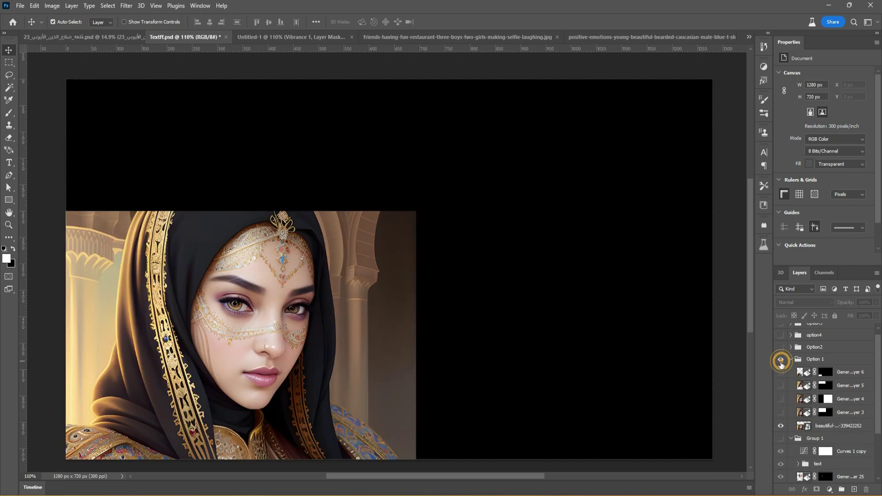
pyautogui.moveTo(780, 415); pyautogui.dragTo(781, 374)
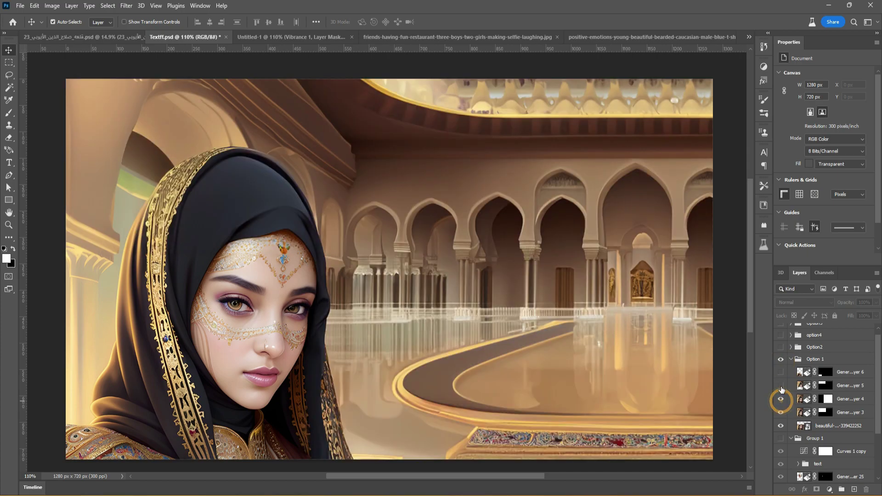
pyautogui.click(780, 346)
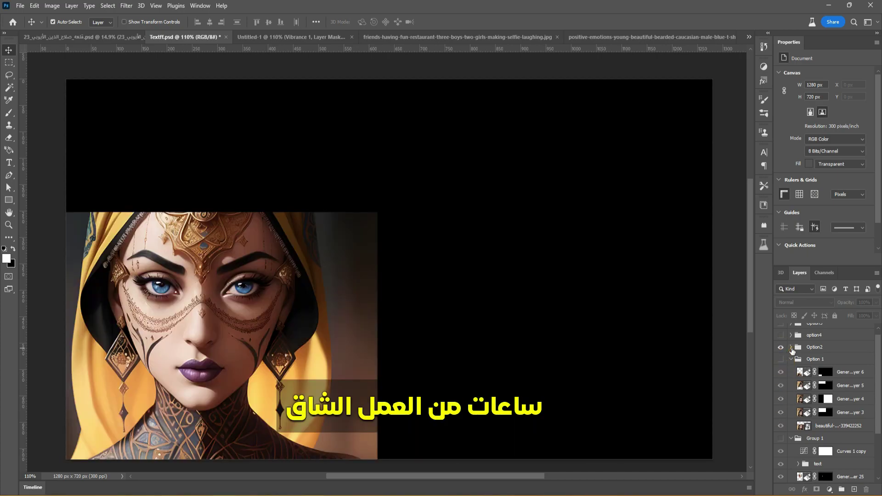
pyautogui.moveTo(780, 466); pyautogui.dragTo(779, 379)
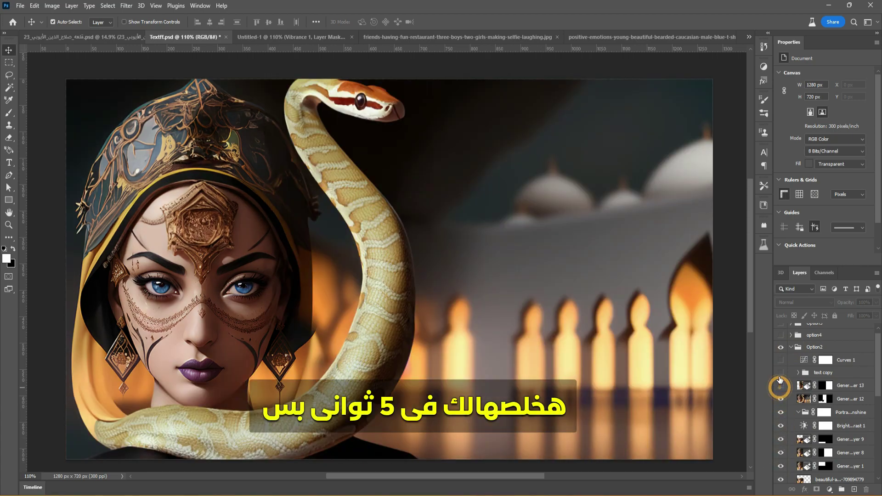
# Show the option4 boy with mosque background, then toggle generated people in the friends photo
pyautogui.moveTo(779, 379); pyautogui.dragTo(788, 339)
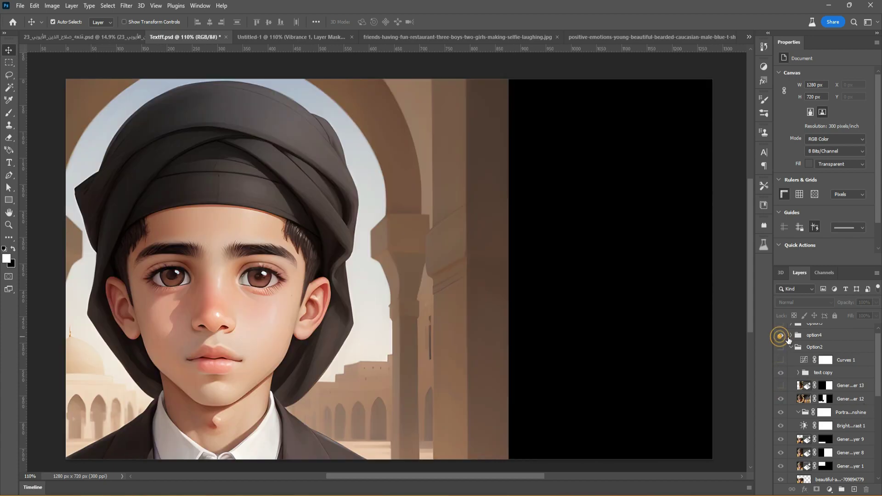
pyautogui.click(790, 334)
pyautogui.click(780, 361)
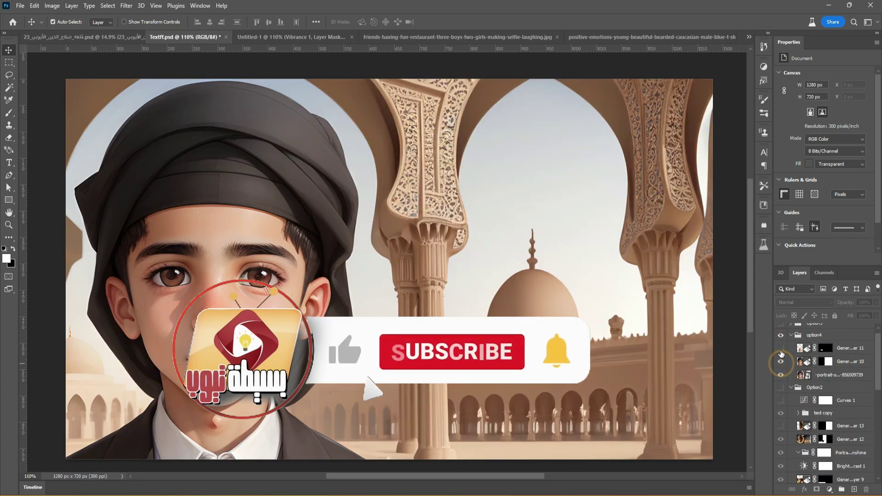
pyautogui.click(780, 348)
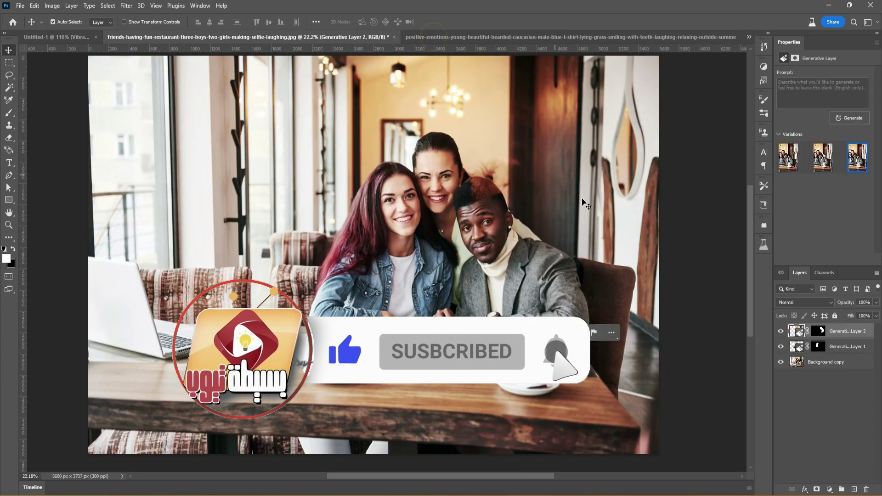
pyautogui.click(780, 346)
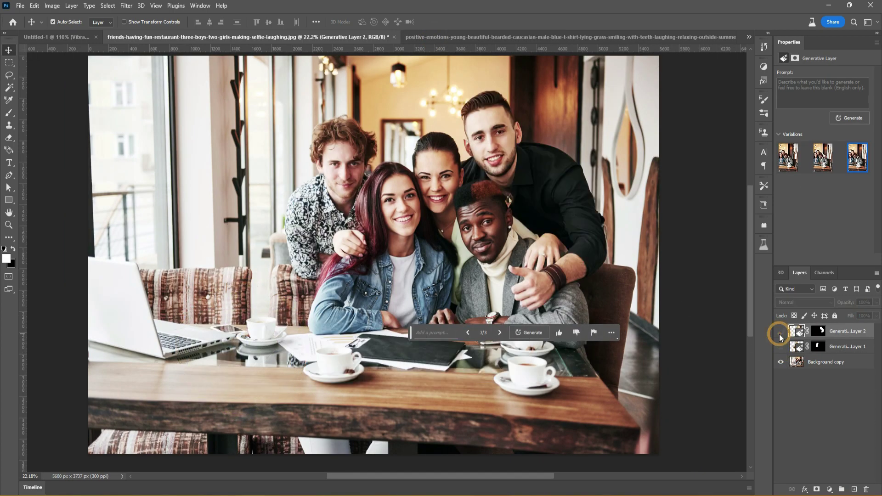
pyautogui.click(779, 333)
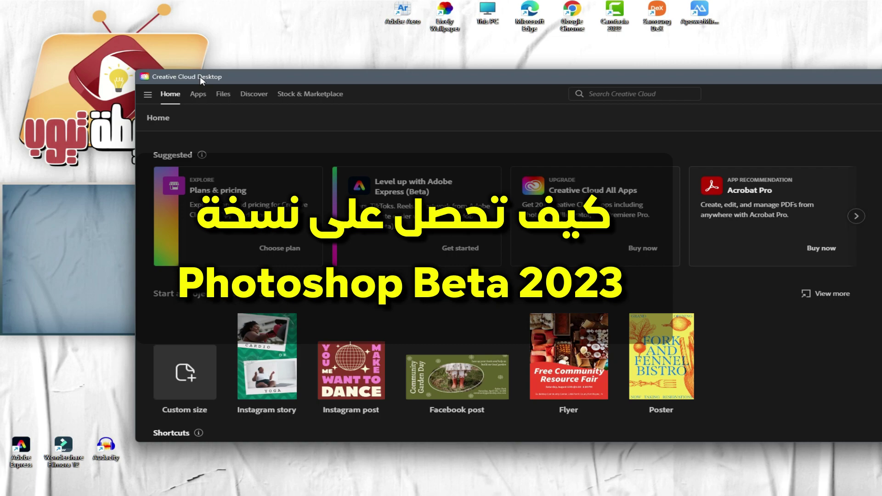
# Go to the Apps list in Creative Cloud Desktop to find Photoshop (Beta)
pyautogui.click(198, 93)
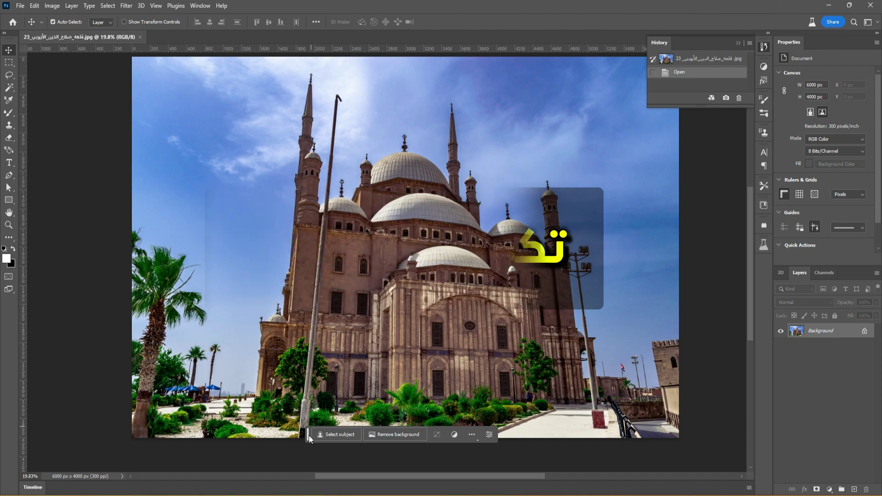
# Move the contextual task bar to the top, toggle it from the Window menu, and zoom out
pyautogui.moveTo(320, 345); pyautogui.dragTo(342, 99)
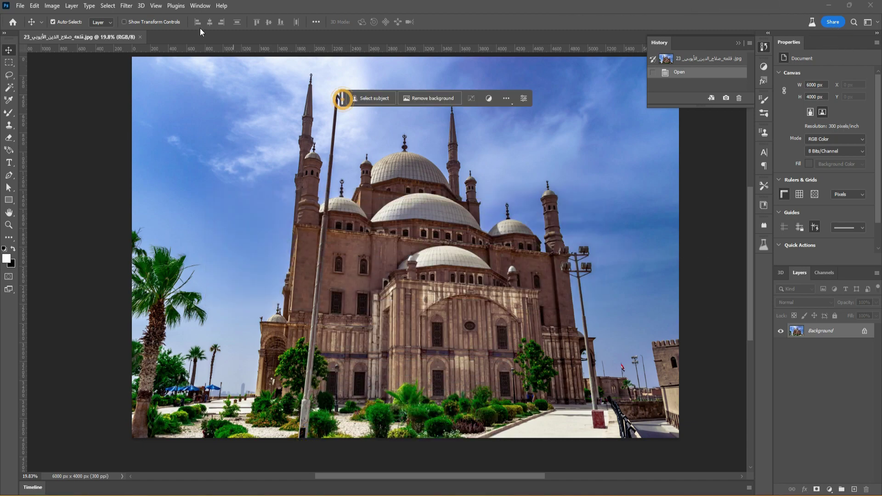
pyautogui.click(204, 7)
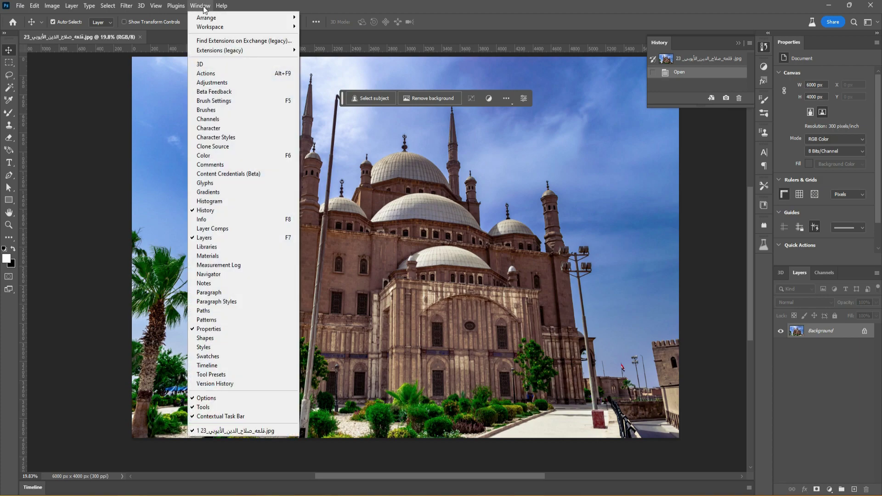
pyautogui.click(228, 417)
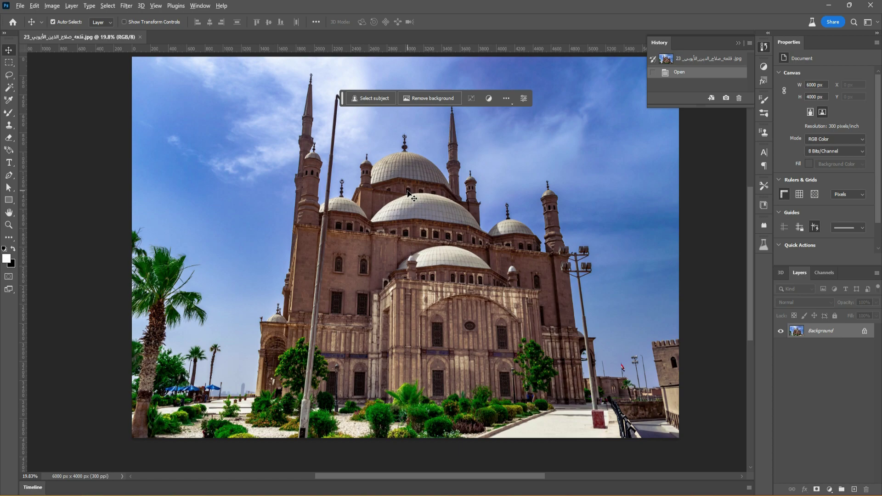
pyautogui.scroll(-3, 408, 192)
pyautogui.scroll(-2, 408, 192)
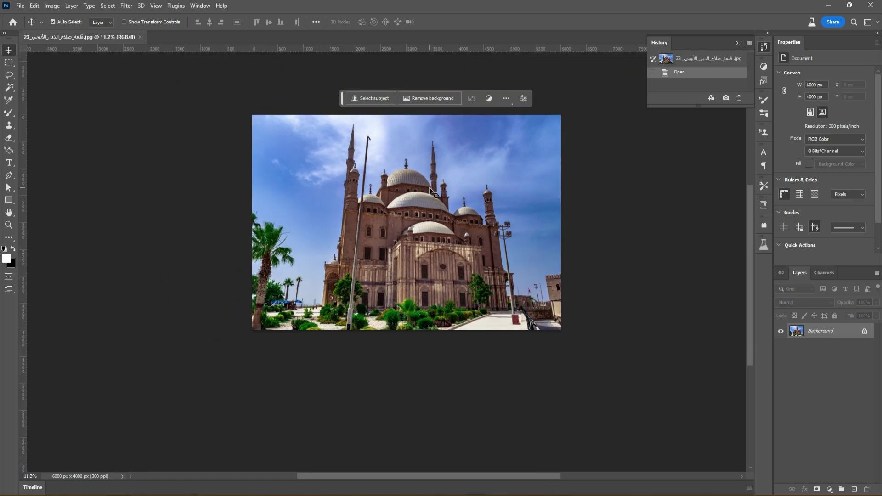
# Crop outward to enlarge the canvas to 9108 × 5660 px with black borders
pyautogui.press('c')
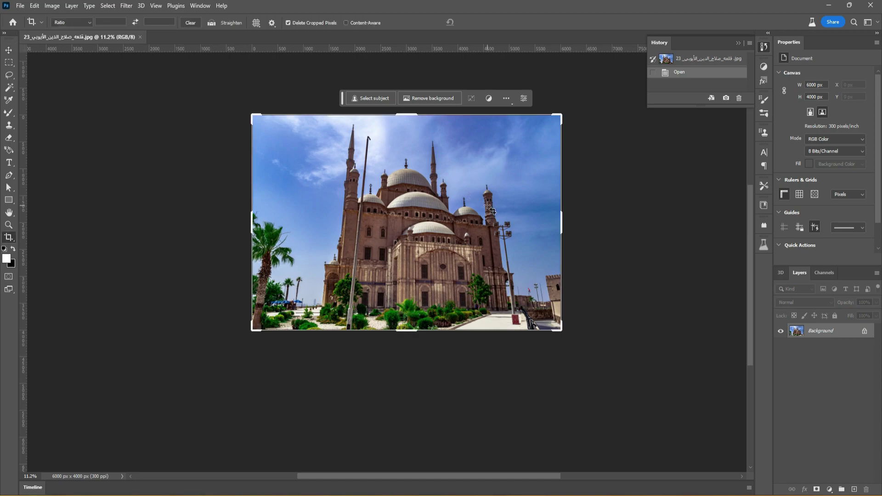
pyautogui.moveTo(563, 223); pyautogui.dragTo(628, 226)
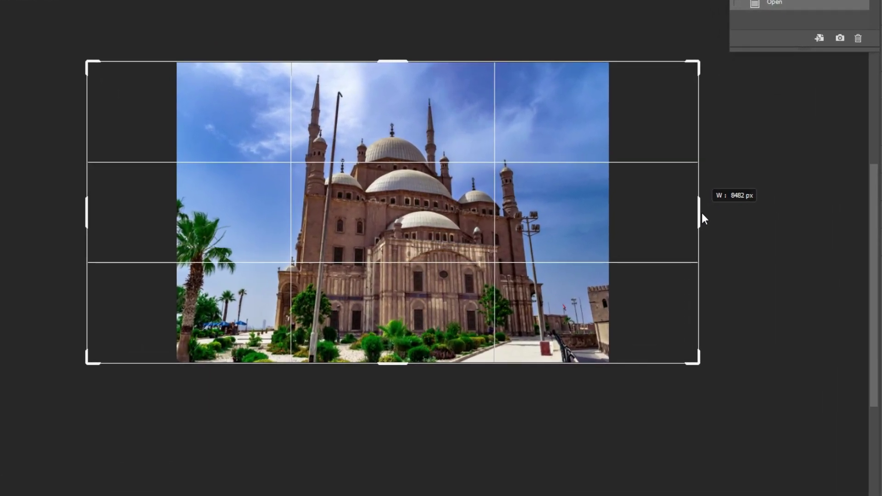
pyautogui.moveTo(388, 362); pyautogui.dragTo(388, 429)
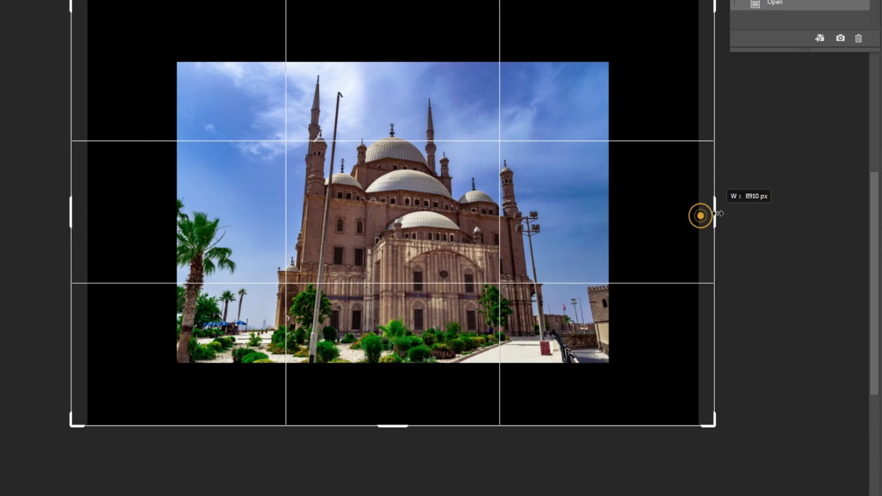
pyautogui.moveTo(700, 215); pyautogui.dragTo(720, 214)
pyautogui.press('Return')
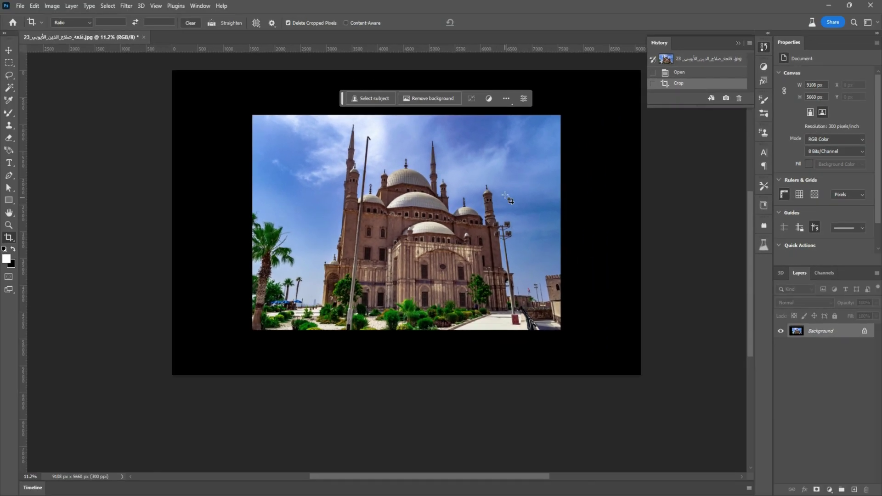
pyautogui.press('m')
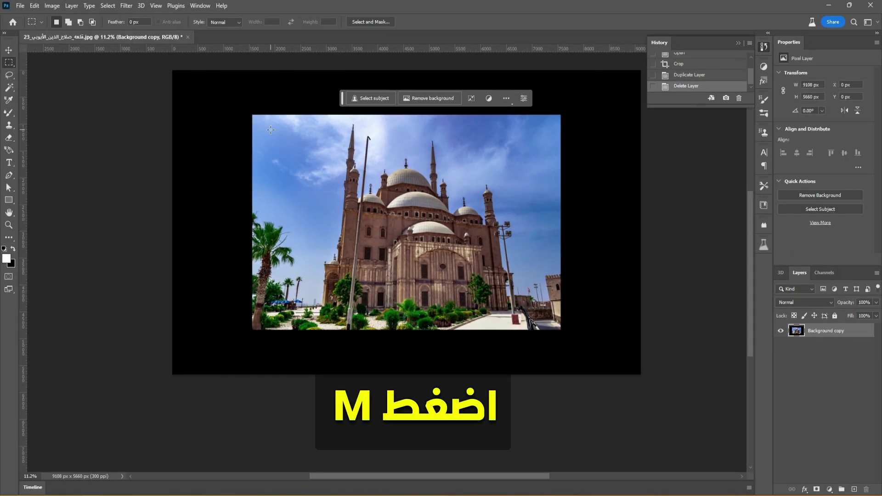
# Marquee just inside the photo's edges and invert to select the black border
pyautogui.moveTo(271, 128); pyautogui.dragTo(534, 313)
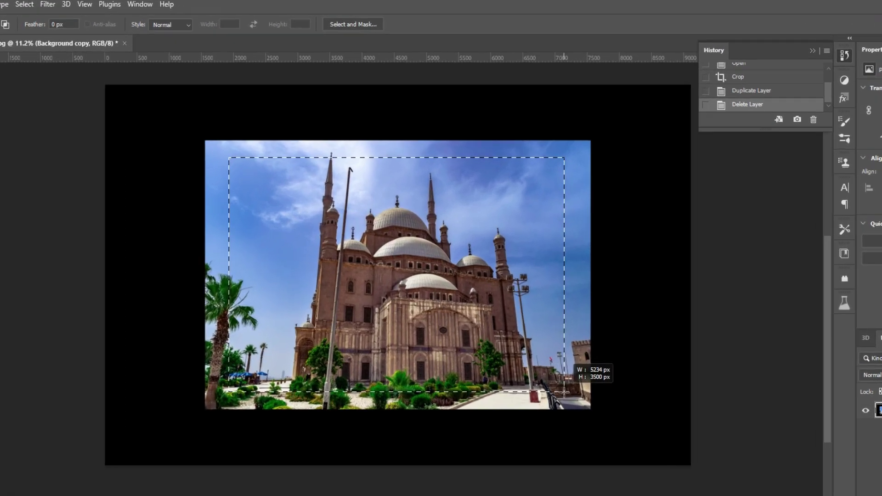
pyautogui.moveTo(549, 348); pyautogui.dragTo(554, 348)
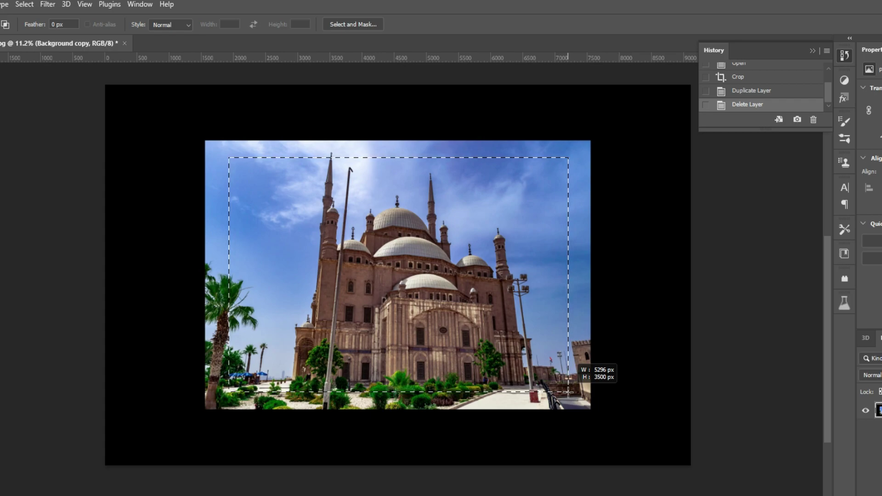
pyautogui.moveTo(568, 392); pyautogui.dragTo(568, 392)
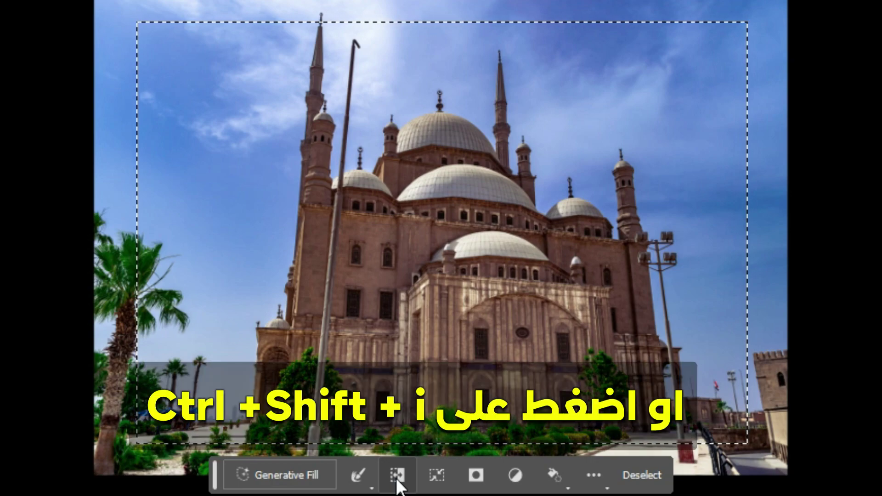
pyautogui.click(396, 478)
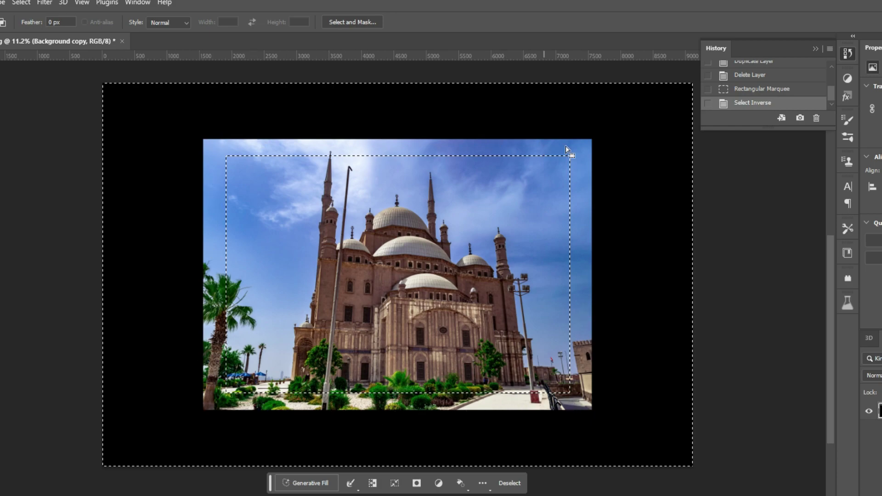
# Fill the border with promptless Generative Fill scenery and keep variation 2 of 3
pyautogui.click(306, 482)
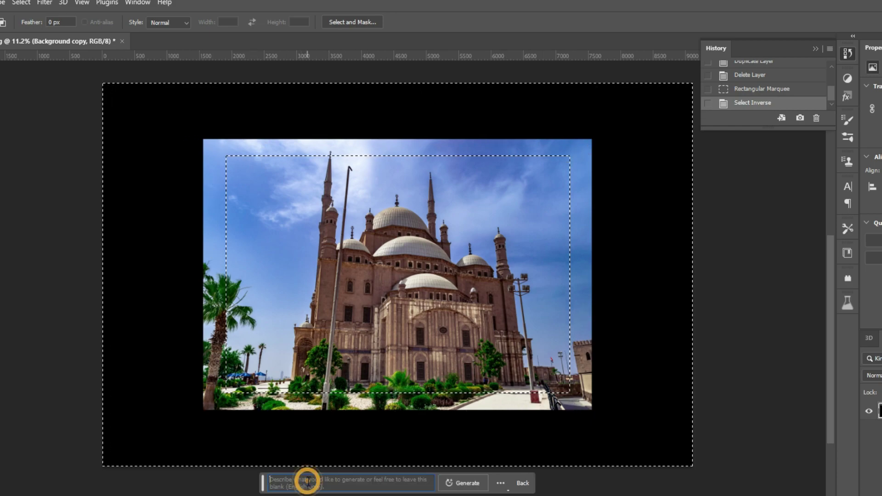
pyautogui.click(466, 482)
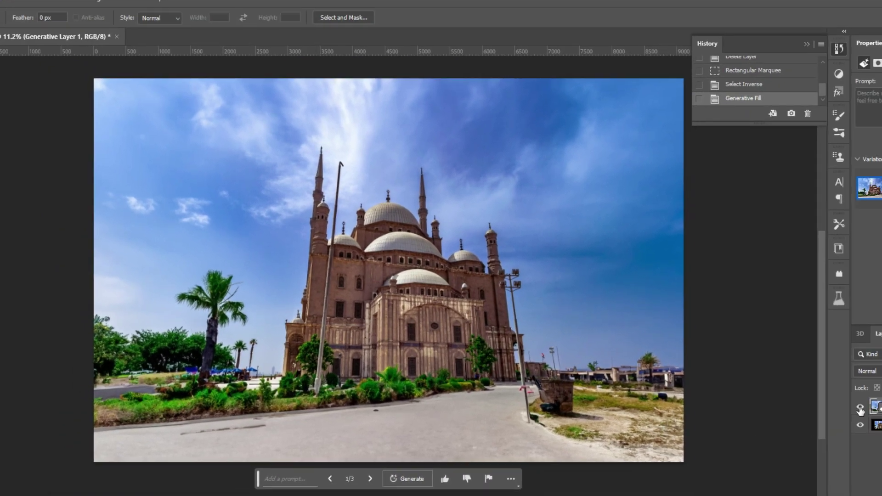
pyautogui.click(755, 352)
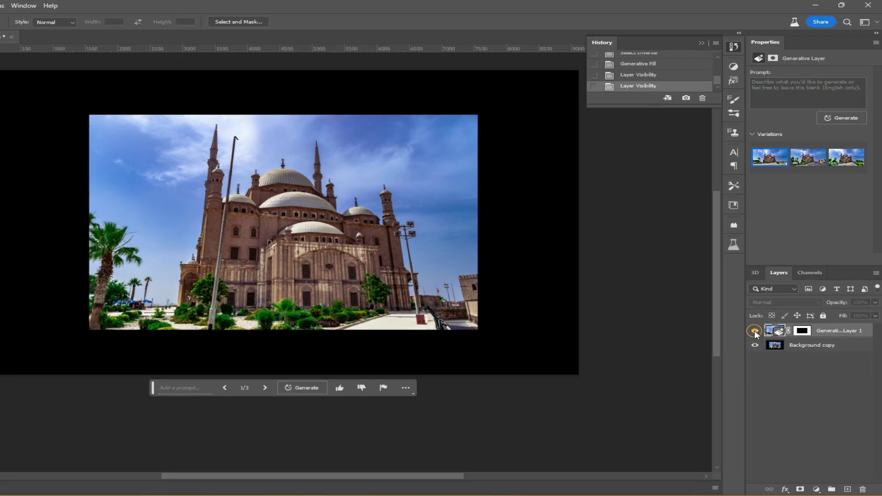
pyautogui.click(754, 353)
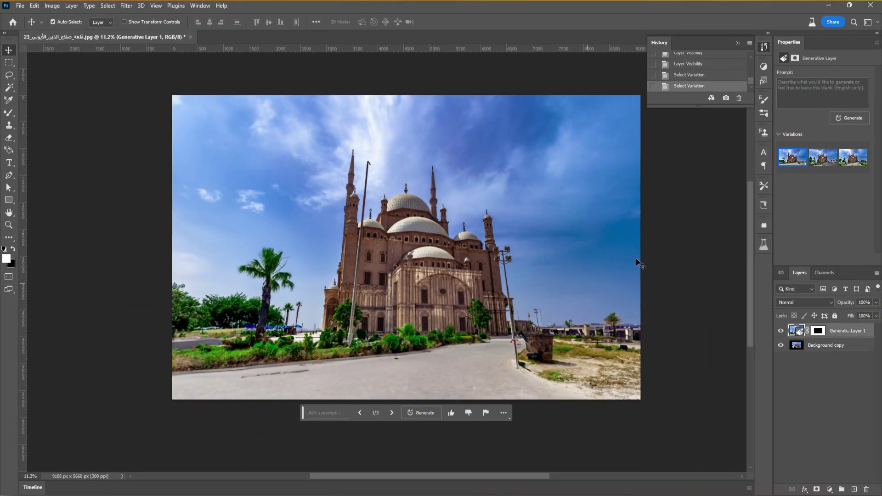
pyautogui.moveTo(769, 157)
pyautogui.click(820, 159)
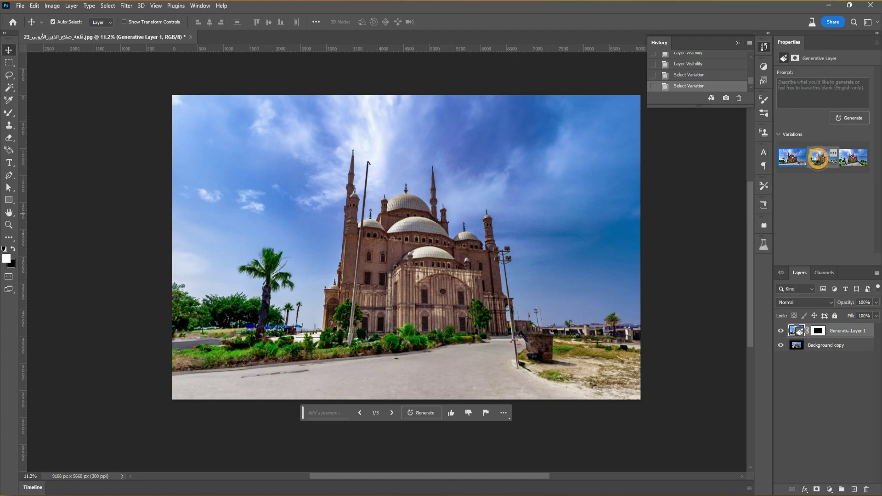
pyautogui.click(850, 158)
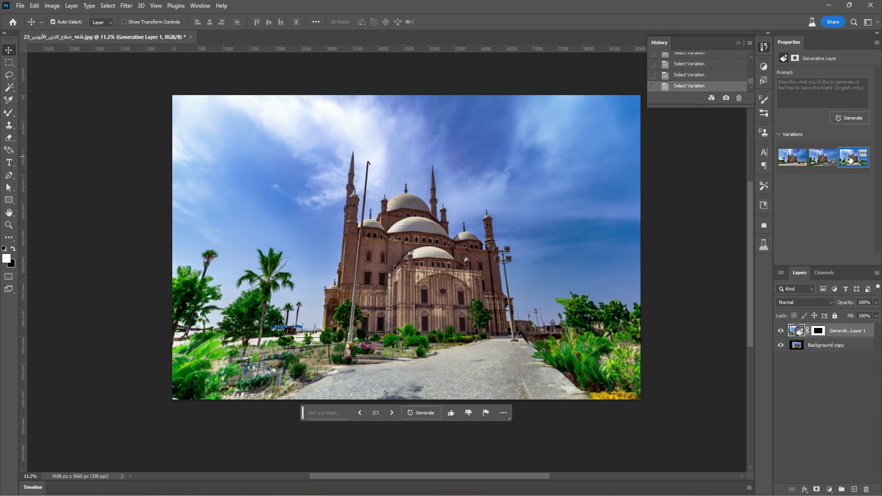
pyautogui.click(821, 163)
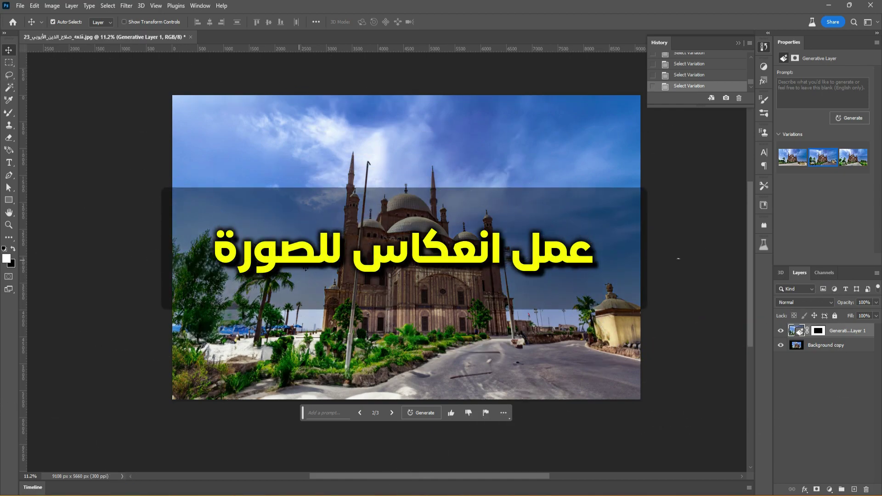
# Generate a 'lake' fill over the ground below the mosque and keep variation 1
pyautogui.click(8, 63)
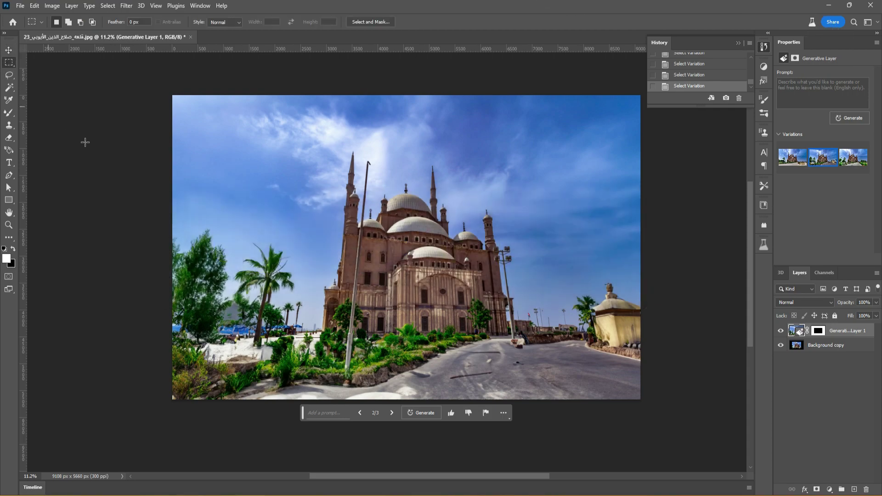
pyautogui.moveTo(162, 311)
pyautogui.mouseDown()
pyautogui.moveTo(588, 409)
pyautogui.moveTo(652, 404)
pyautogui.mouseUp()
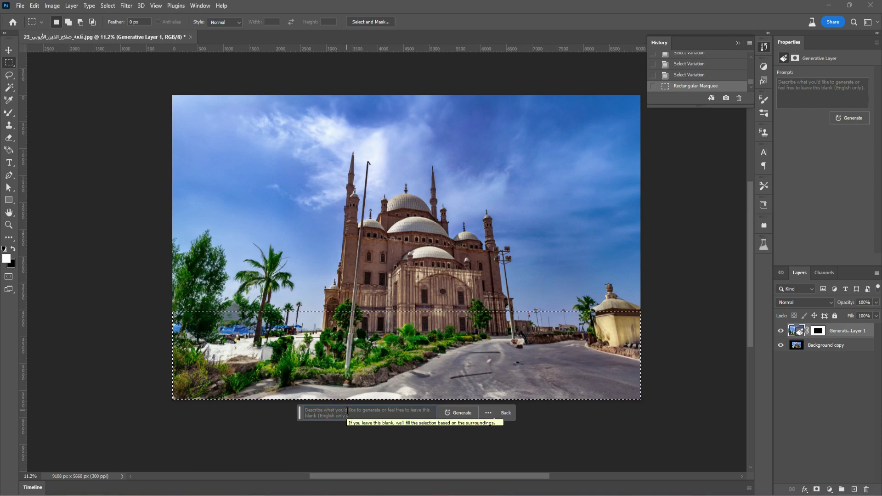
pyautogui.write('lake')
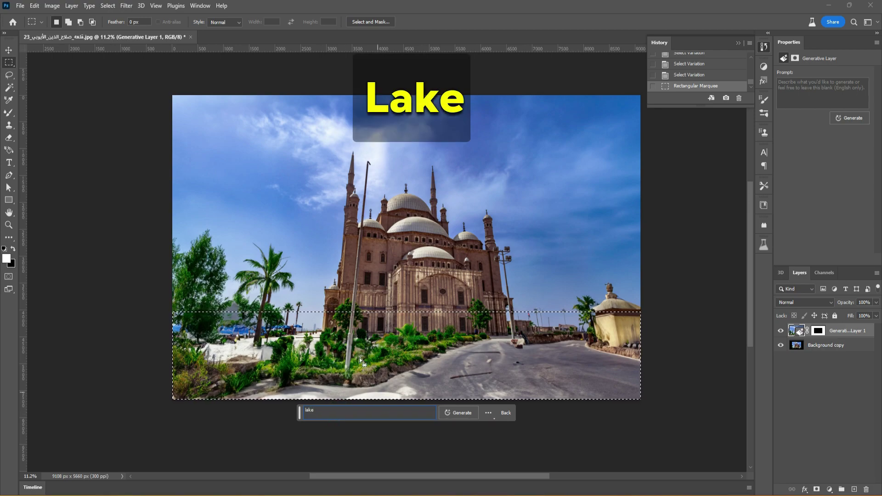
pyautogui.click(450, 412)
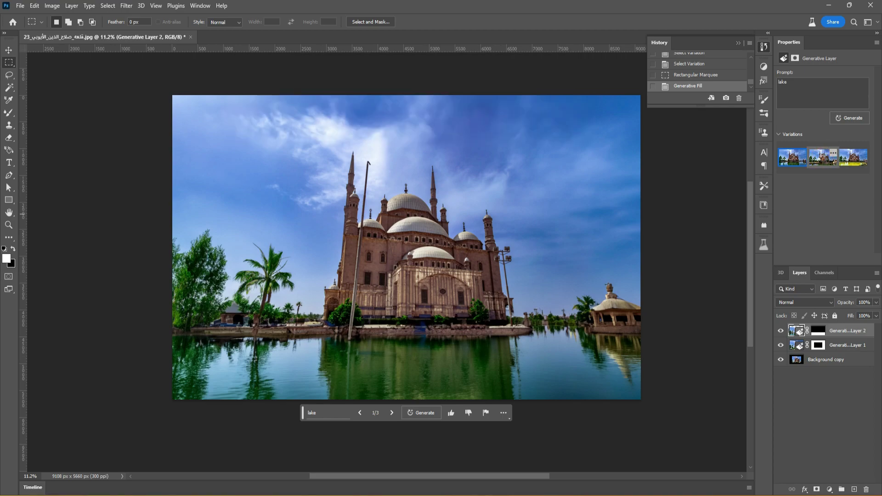
pyautogui.click(820, 161)
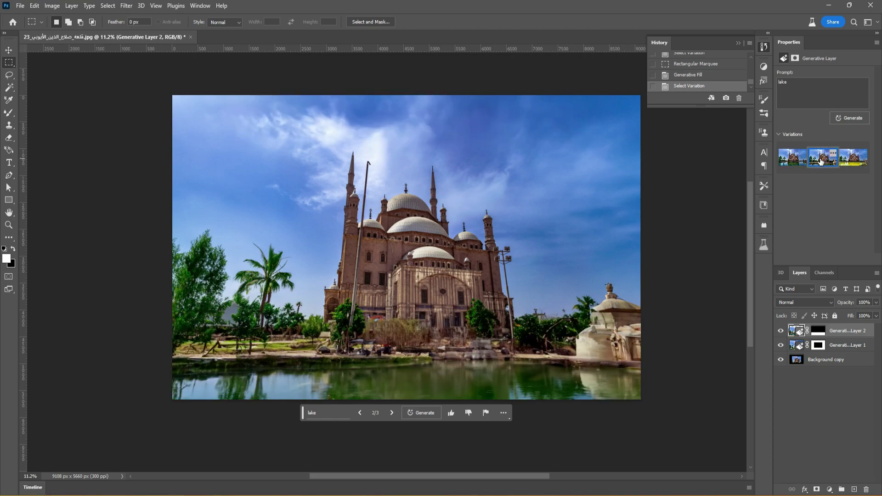
pyautogui.click(854, 161)
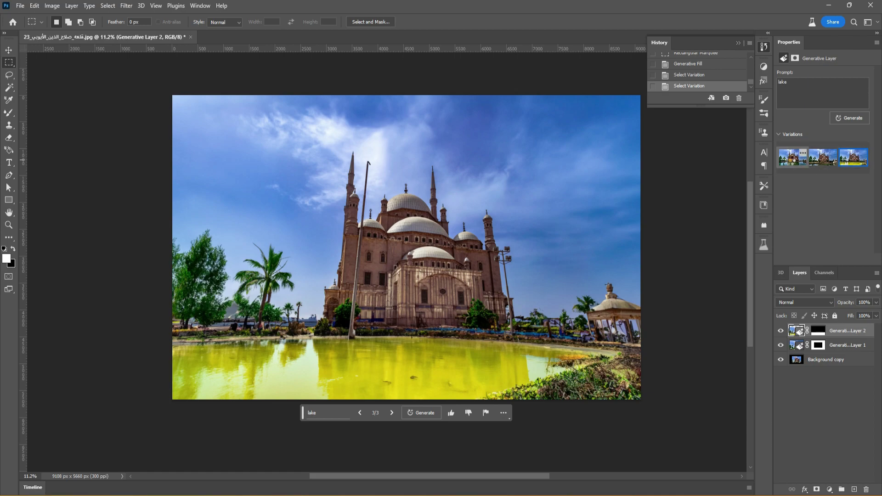
pyautogui.click(792, 158)
pyautogui.scroll(1, 535, 247)
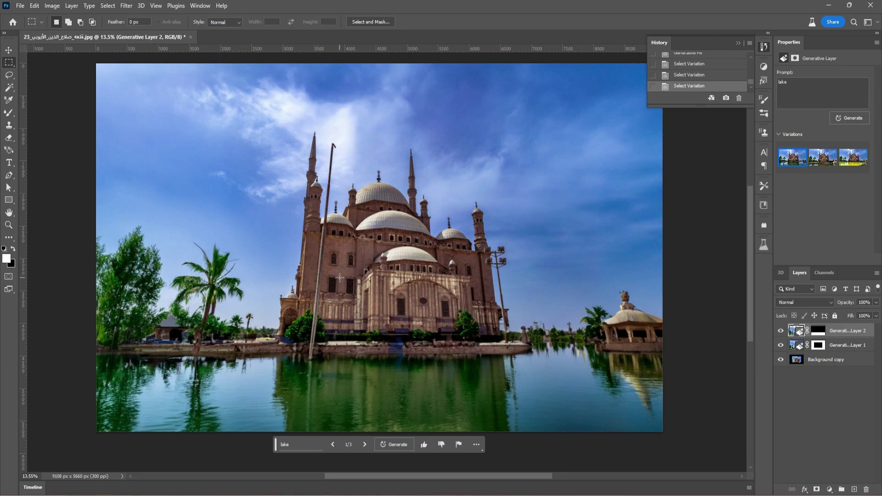
# Lasso the left pole and right lamp post and erase them with promptless Generative Fill
pyautogui.moveTo(192, 188); pyautogui.dragTo(188, 175)
pyautogui.click(188, 176)
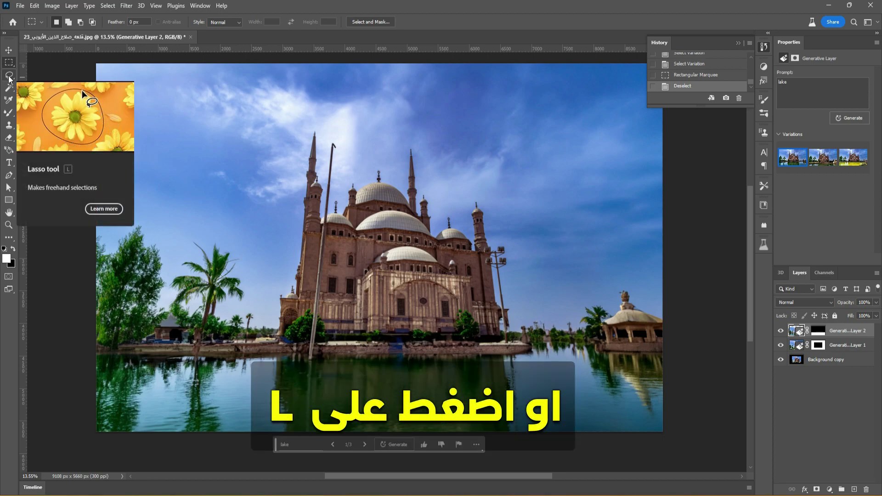
pyautogui.click(9, 76)
pyautogui.moveTo(326, 141)
pyautogui.mouseDown()
pyautogui.moveTo(307, 365)
pyautogui.moveTo(338, 140)
pyautogui.moveTo(328, 141)
pyautogui.mouseUp()
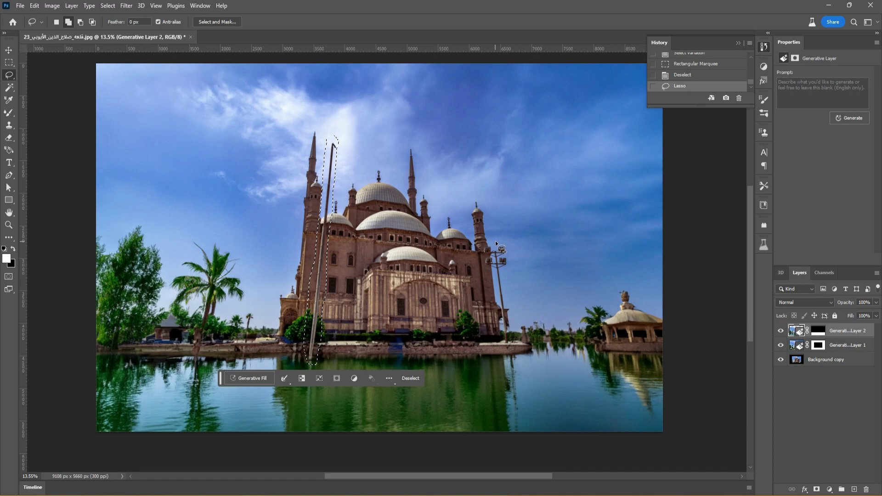
pyautogui.moveTo(495, 241); pyautogui.dragTo(495, 270)
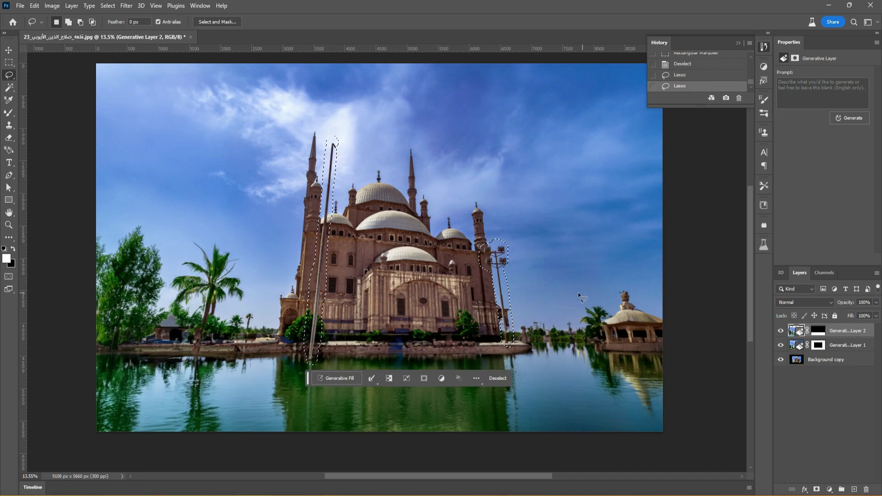
pyautogui.click(338, 378)
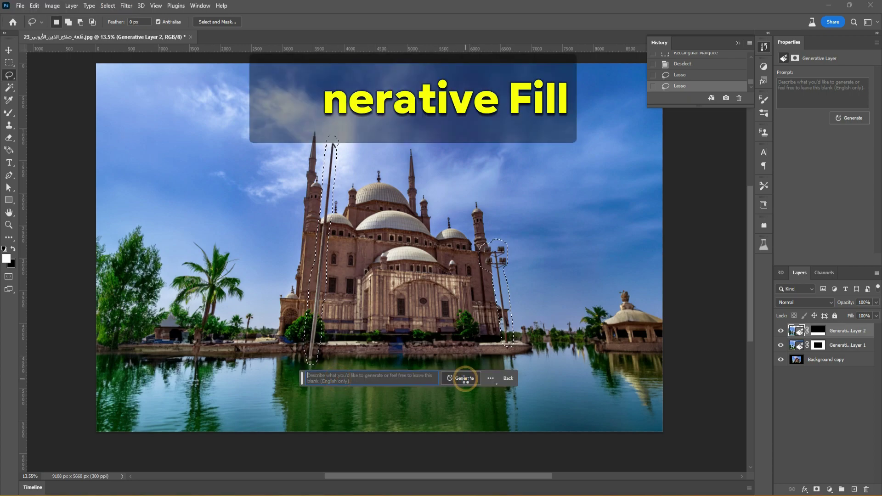
pyautogui.click(465, 379)
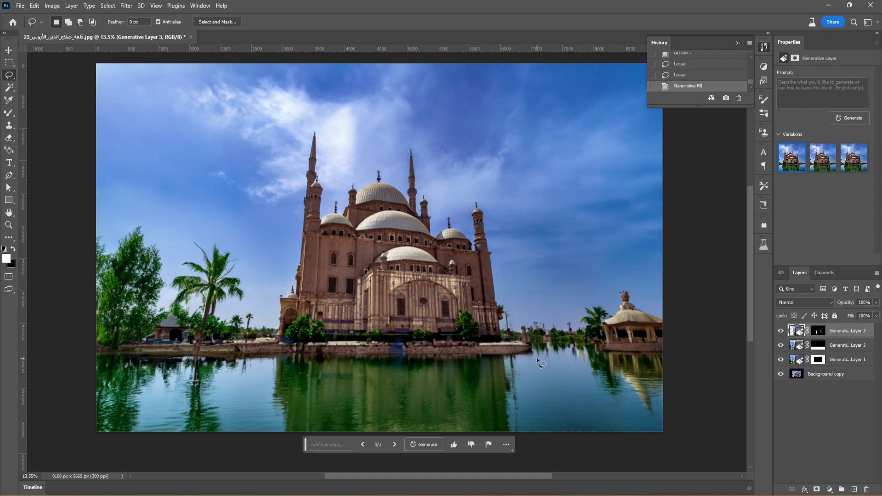
# Zoom in to inspect the shoreline, zoom back out, and save the document as a PSD
pyautogui.scroll(2, 537, 357)
pyautogui.scroll(1, 536, 356)
pyautogui.scroll(1, 537, 356)
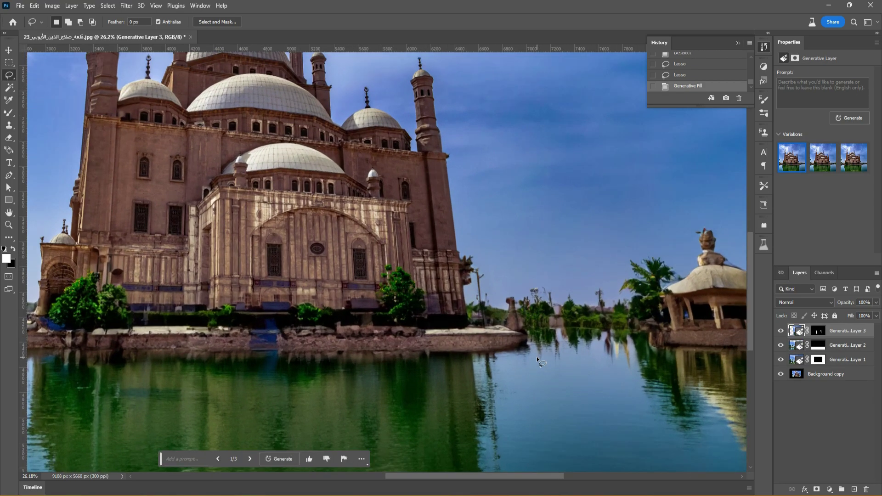
pyautogui.scroll(1, 517, 343)
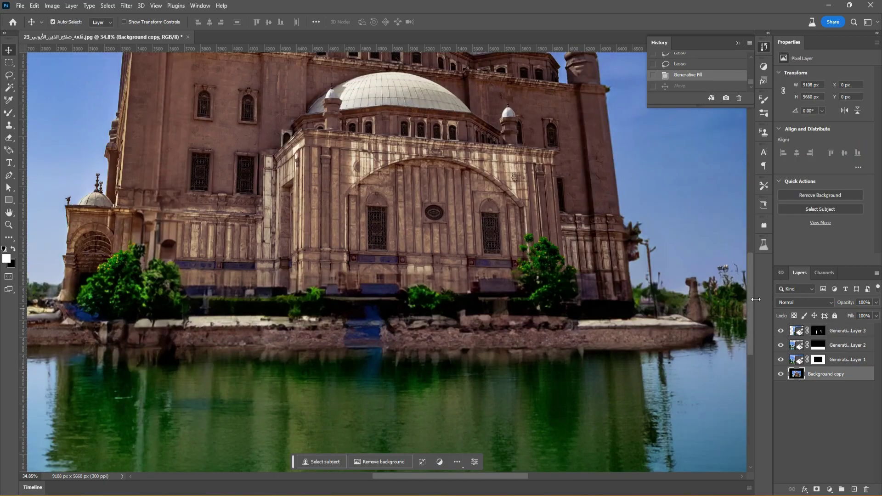
pyautogui.moveTo(748, 291)
pyautogui.mouseDown()
pyautogui.moveTo(744, 235)
pyautogui.moveTo(739, 314)
pyautogui.moveTo(740, 291)
pyautogui.mouseUp()
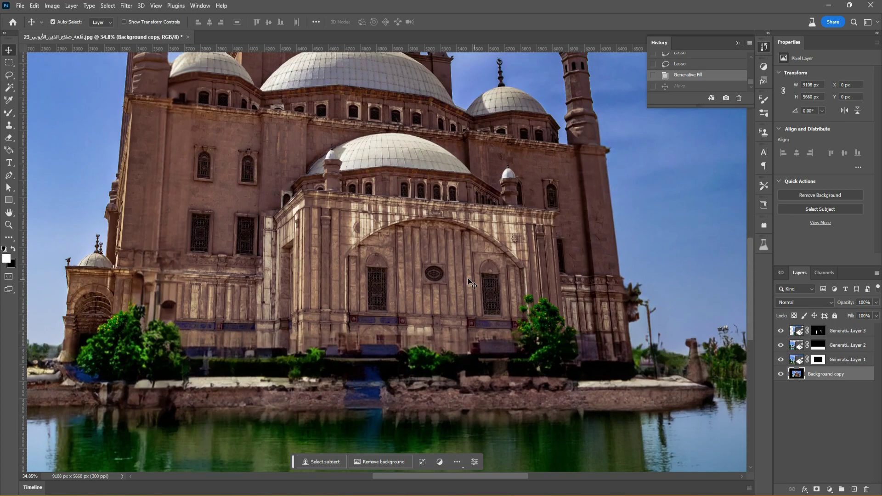
pyautogui.scroll(-2, 461, 273)
pyautogui.scroll(-2, 460, 270)
pyautogui.scroll(-2, 460, 270)
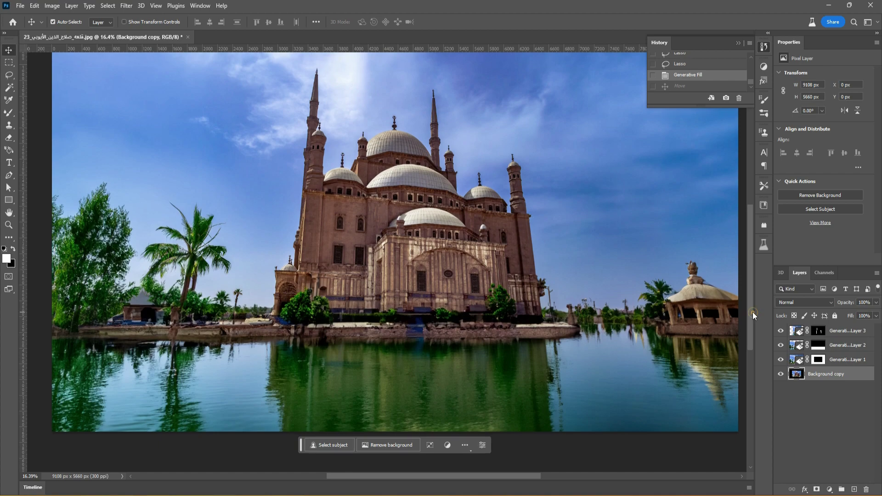
pyautogui.moveTo(752, 313); pyautogui.dragTo(755, 296)
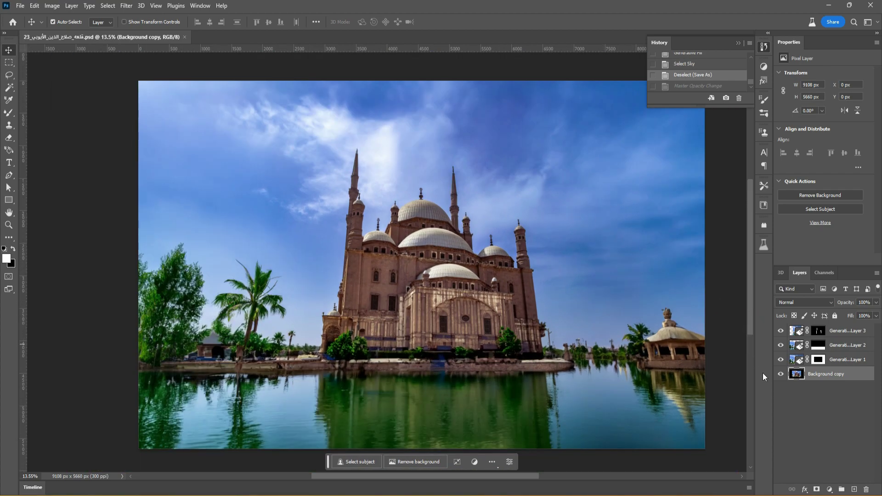
pyautogui.click(780, 360)
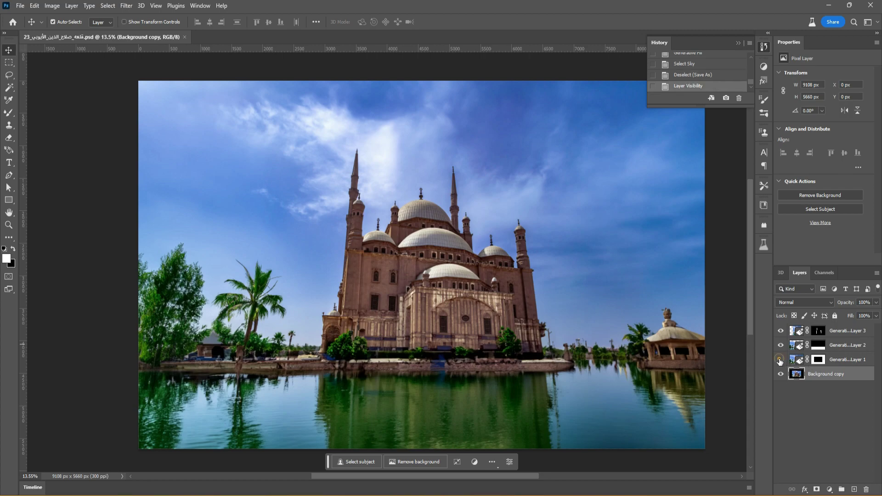
pyautogui.click(780, 345)
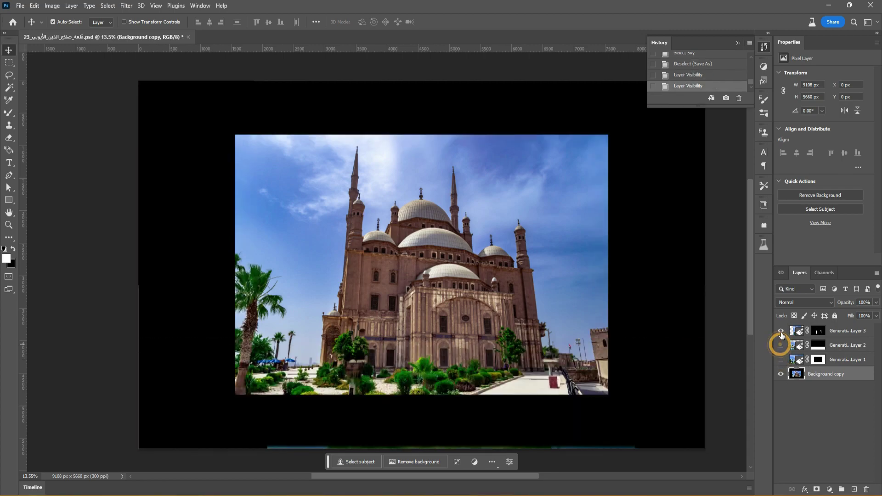
pyautogui.click(781, 330)
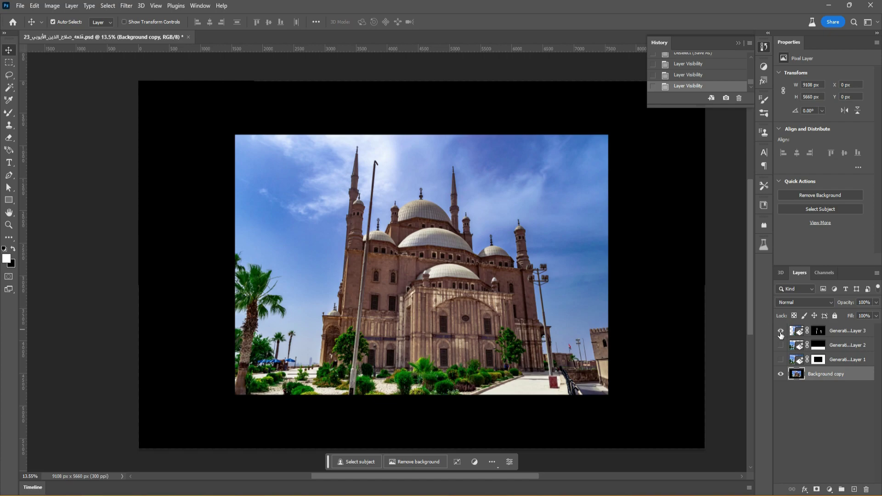
pyautogui.click(780, 331)
pyautogui.click(780, 344)
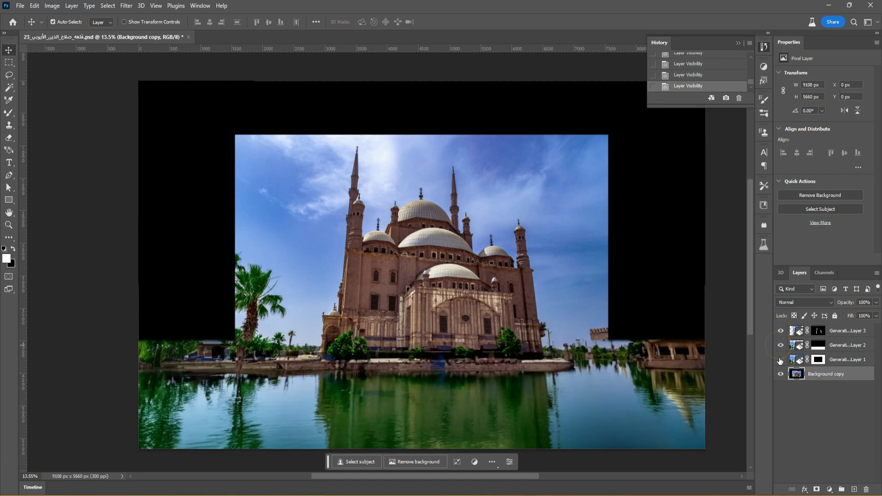
pyautogui.click(780, 359)
pyautogui.click(799, 359)
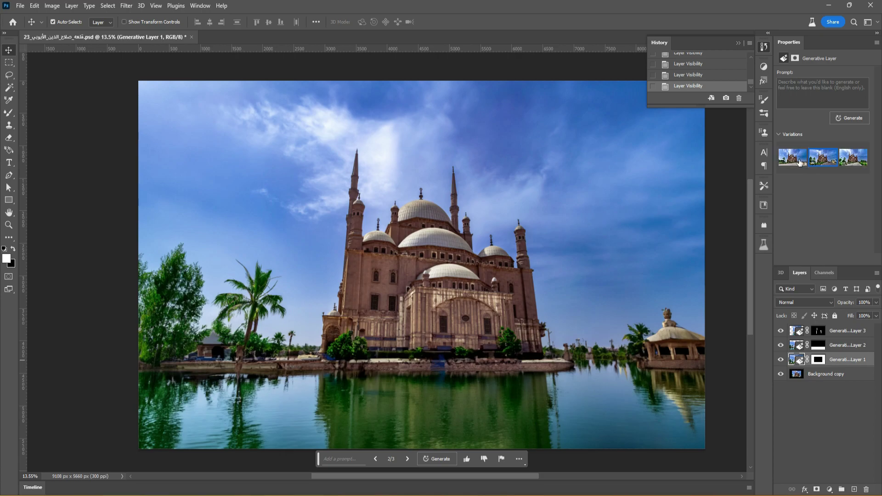
pyautogui.moveTo(853, 157)
pyautogui.click(826, 375)
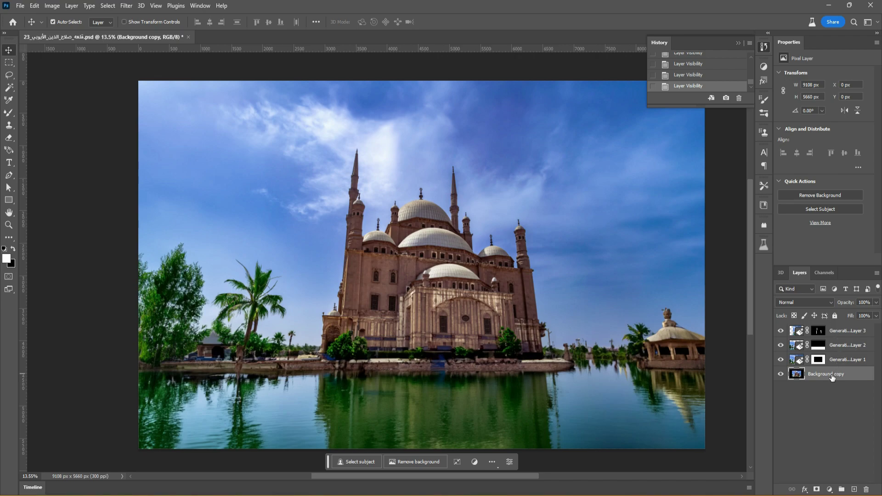
# Merge all the mosque photo's layers into one, then select its sky with Select > Sky
pyautogui.keyDown('shift'); pyautogui.click(840, 334); pyautogui.keyUp('shift')
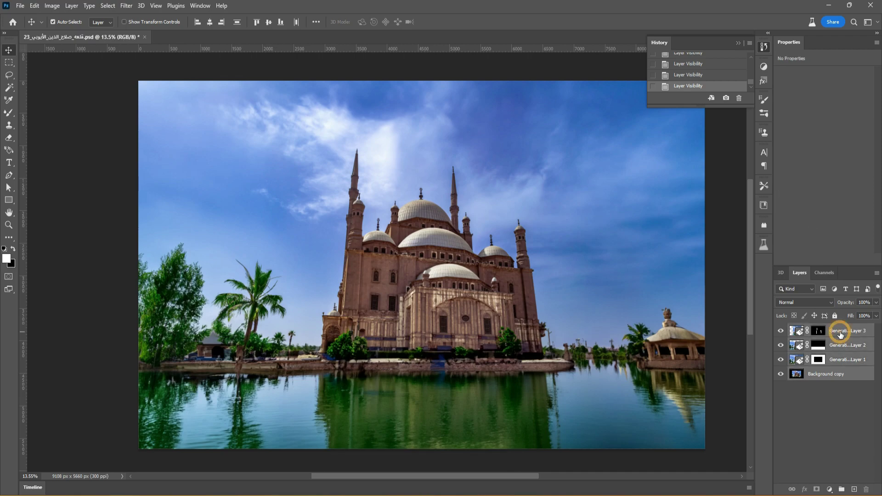
pyautogui.rightClick(841, 335)
pyautogui.click(779, 403)
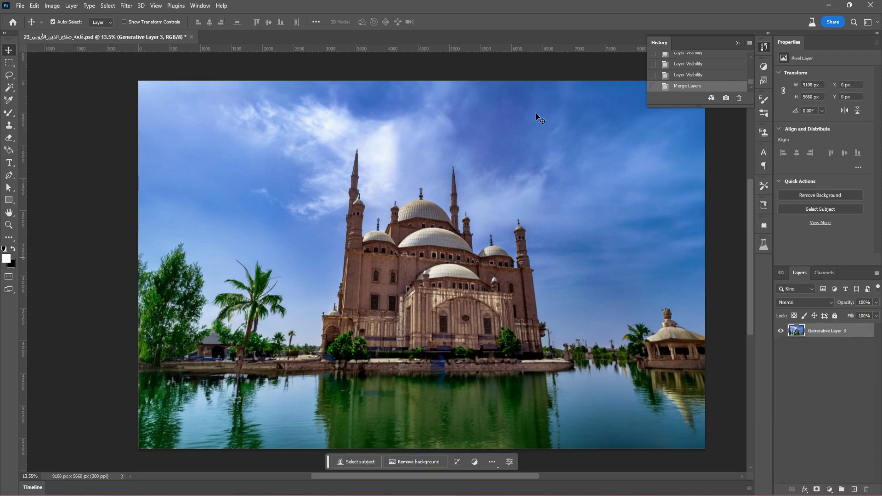
pyautogui.click(108, 6)
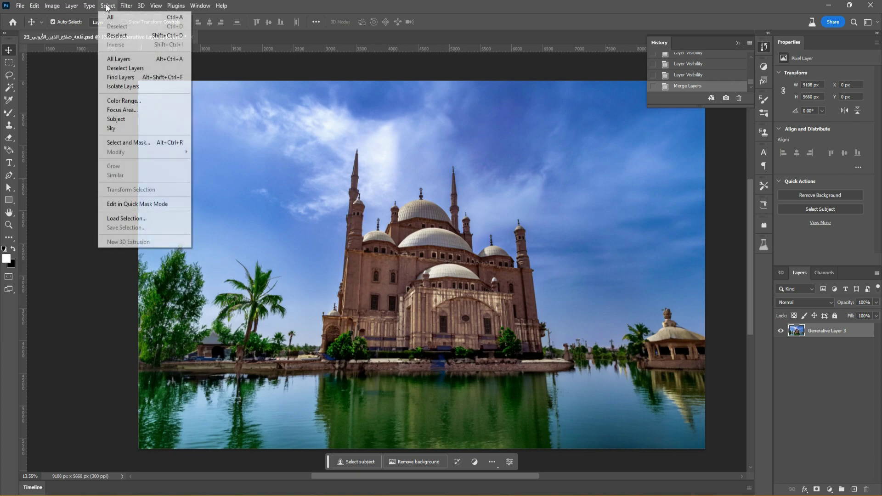
pyautogui.click(121, 130)
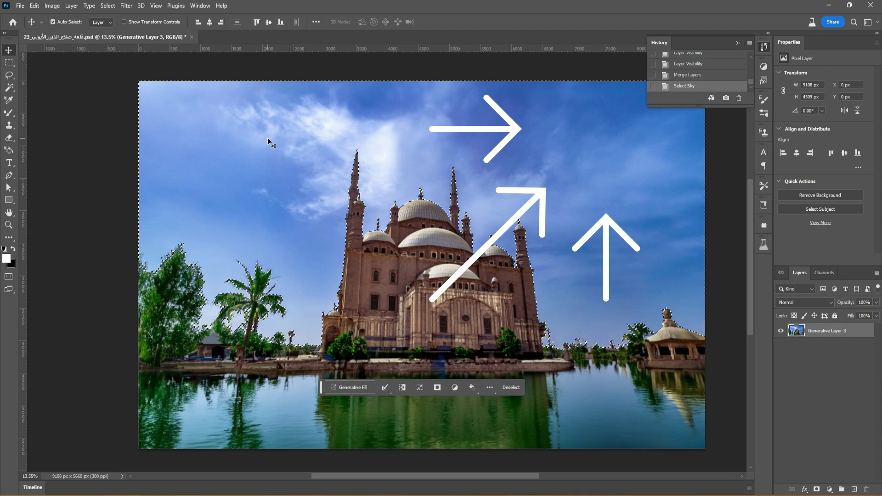
# Fill the mosque's sky with a 'cloudy' Generative Fill and keep variation 3/3
pyautogui.click(352, 387)
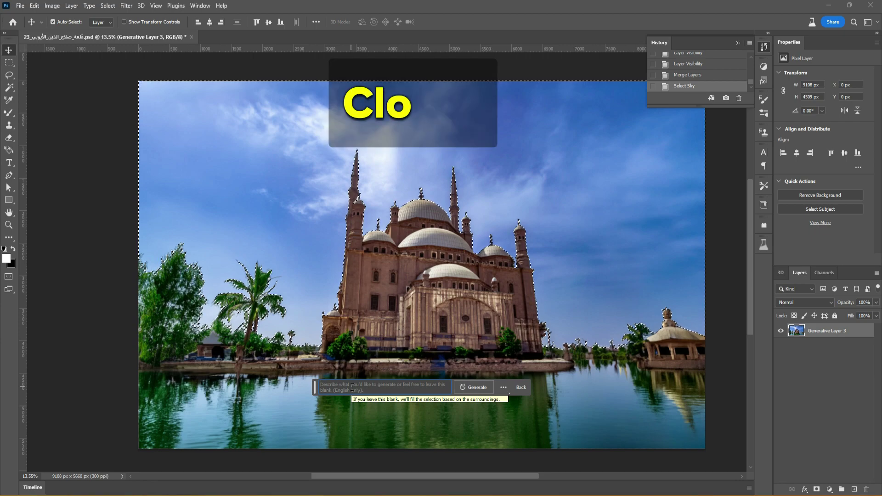
pyautogui.write('cloudy')
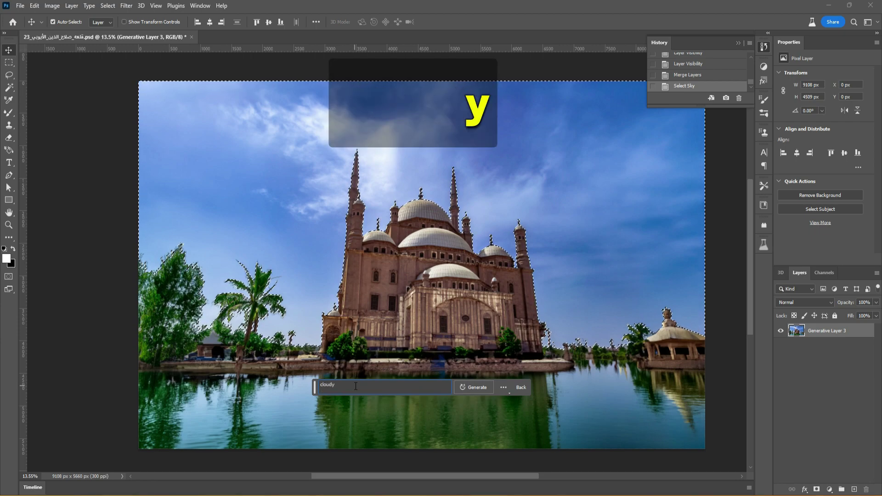
pyautogui.click(475, 387)
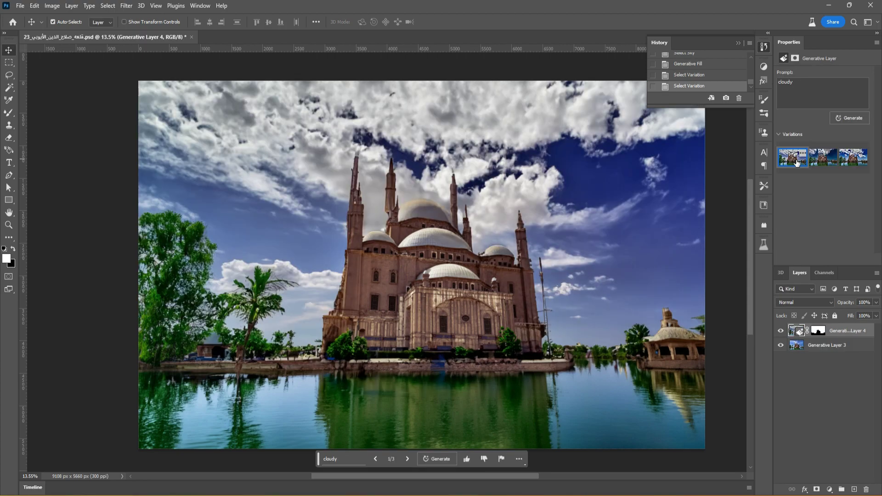
pyautogui.click(822, 160)
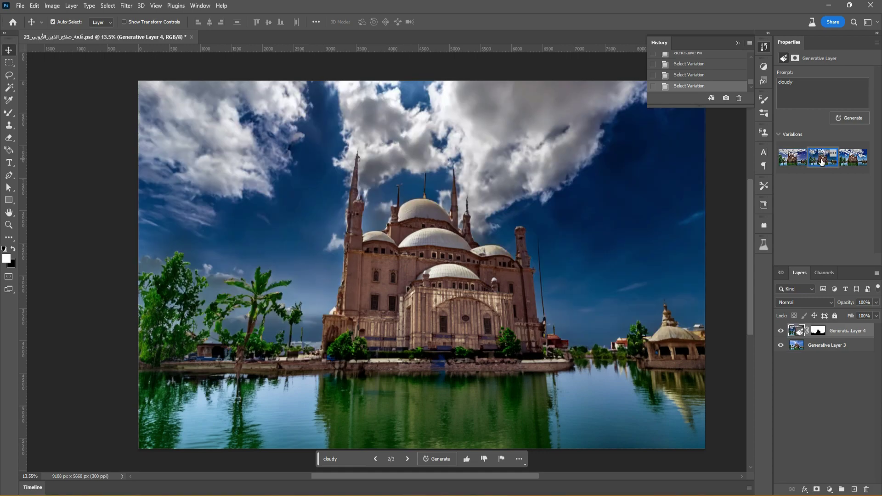
pyautogui.click(847, 163)
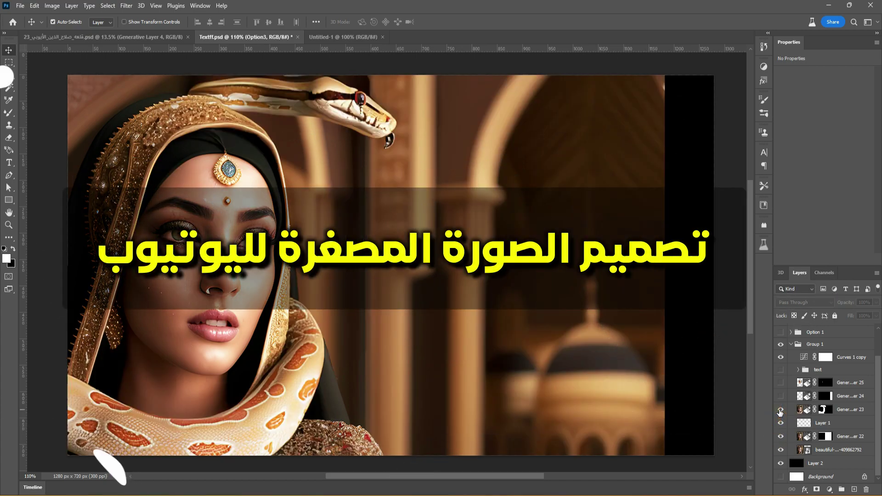
# Show the snake composite, then hide the Arabic title group, teal eye recolouring and generated fill layers
pyautogui.click(780, 396)
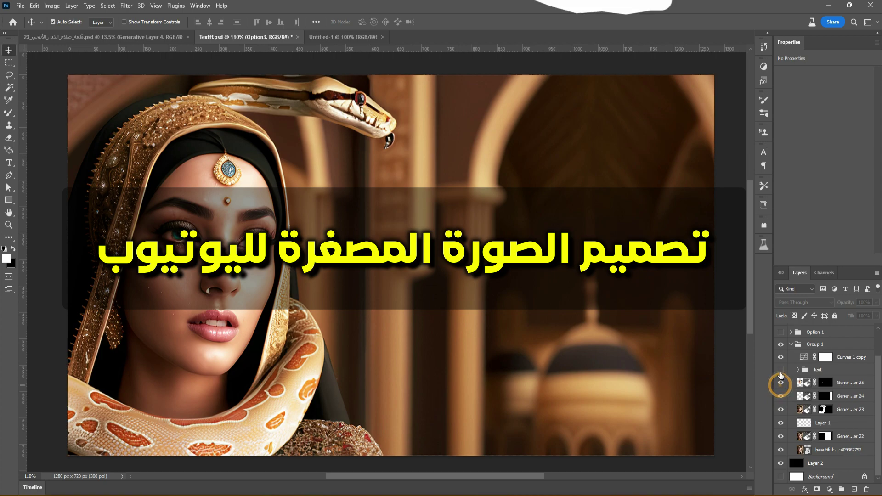
pyautogui.click(780, 370)
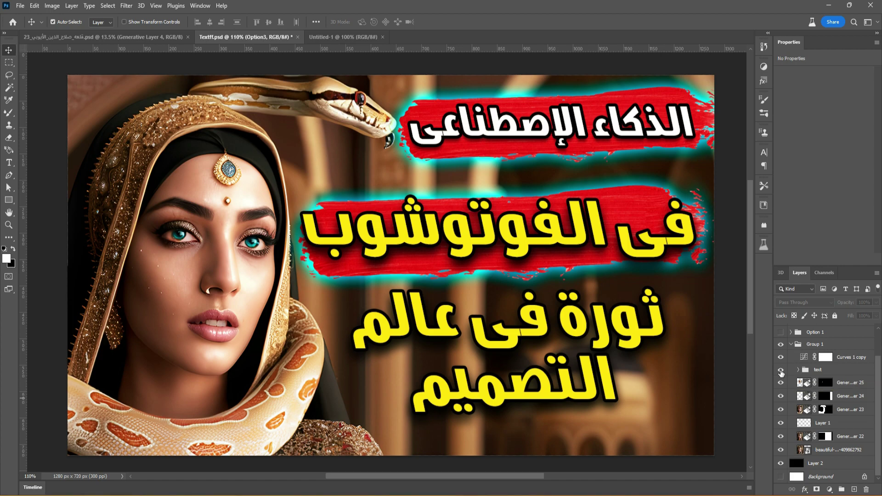
pyautogui.click(780, 371)
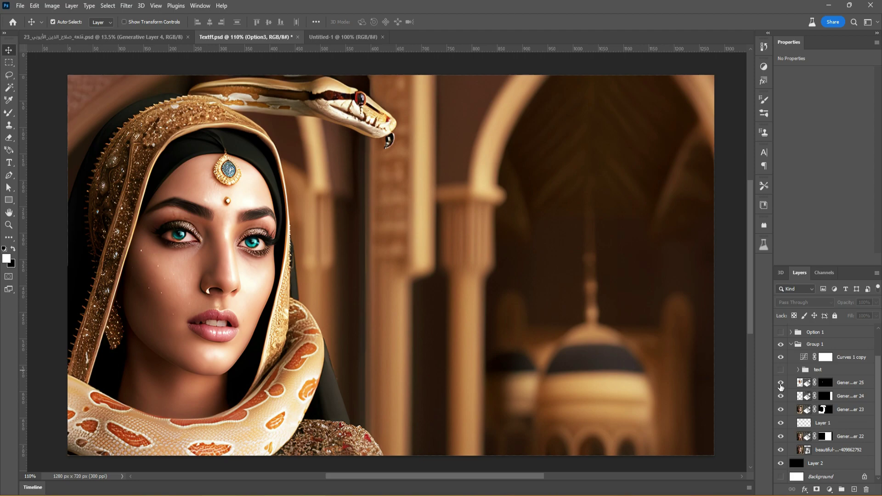
pyautogui.click(781, 382)
pyautogui.click(780, 396)
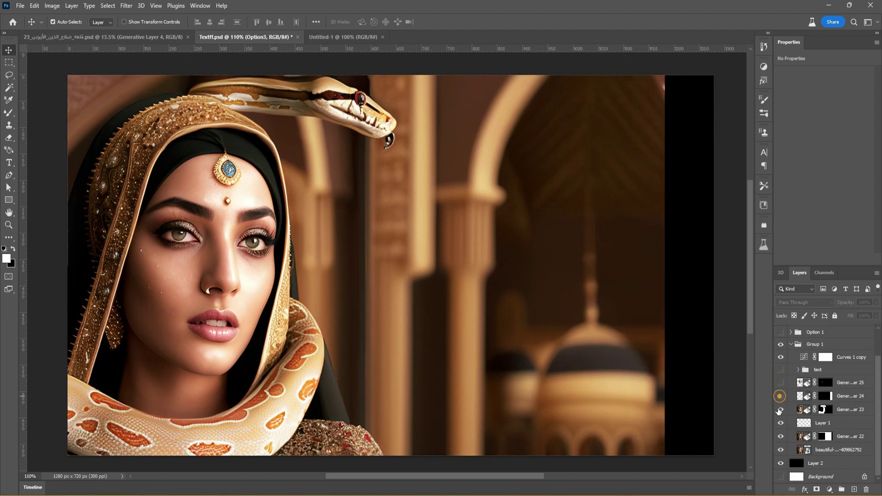
pyautogui.click(338, 37)
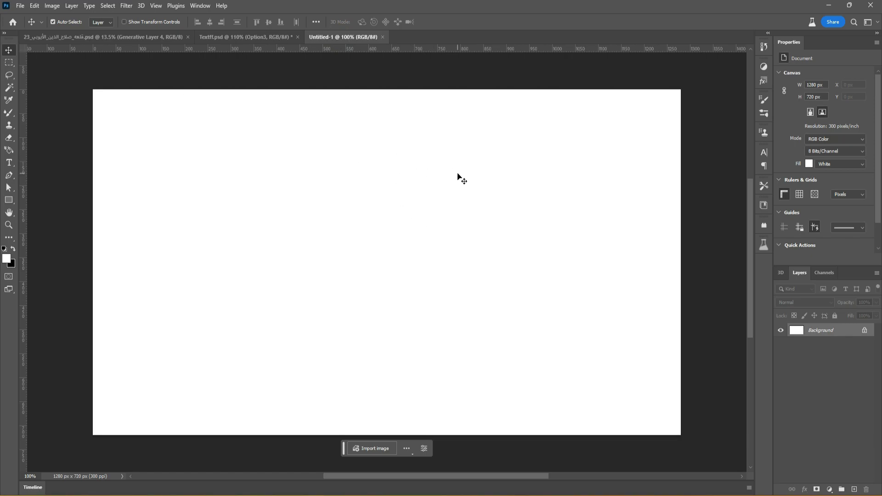
# Bring up File Explorer on the Temp > Photoshop Beta folder of source images
pyautogui.click(459, 477)
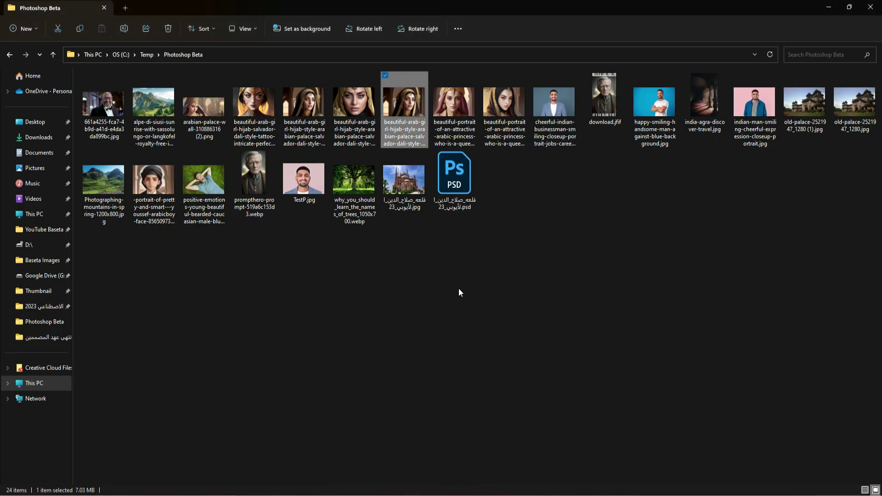
# Drag the hijab portrait file from File Explorer onto the blank Untitled-1 canvas
pyautogui.moveTo(404, 110); pyautogui.dragTo(468, 305)
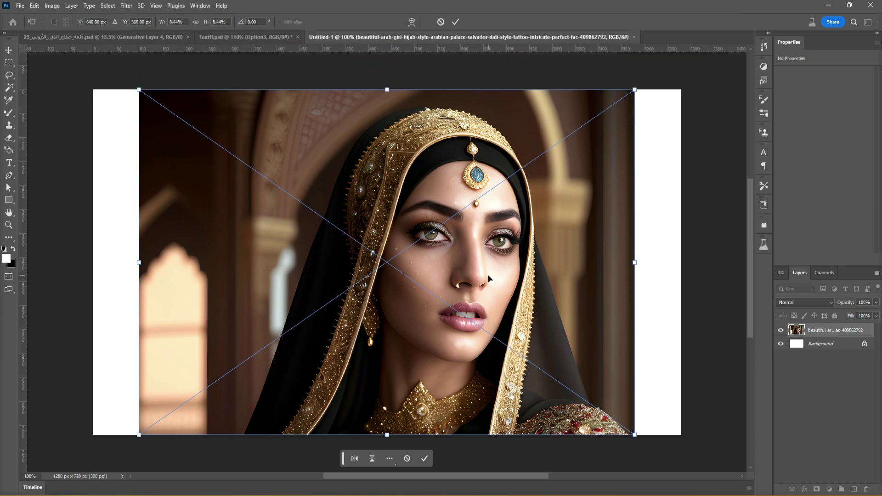
# Move the placed hijab portrait flush to the canvas's left edge and commit the placement
pyautogui.moveTo(461, 275); pyautogui.dragTo(291, 281)
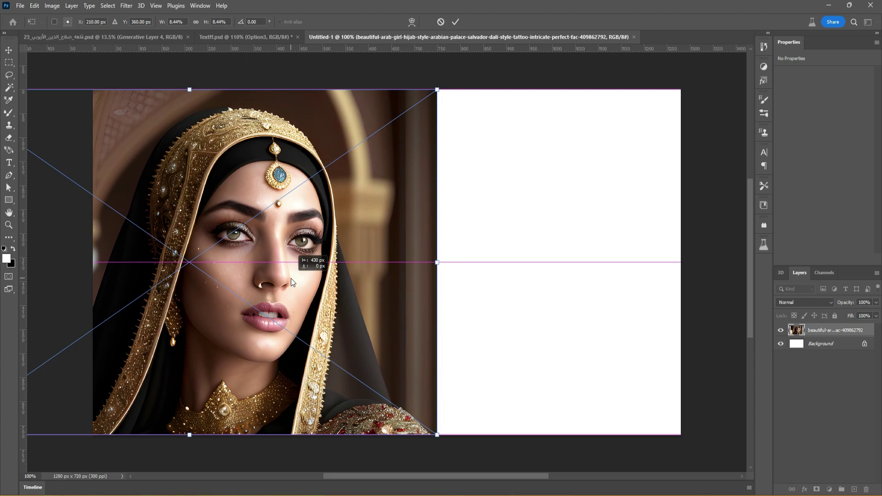
pyautogui.moveTo(367, 258); pyautogui.dragTo(346, 261)
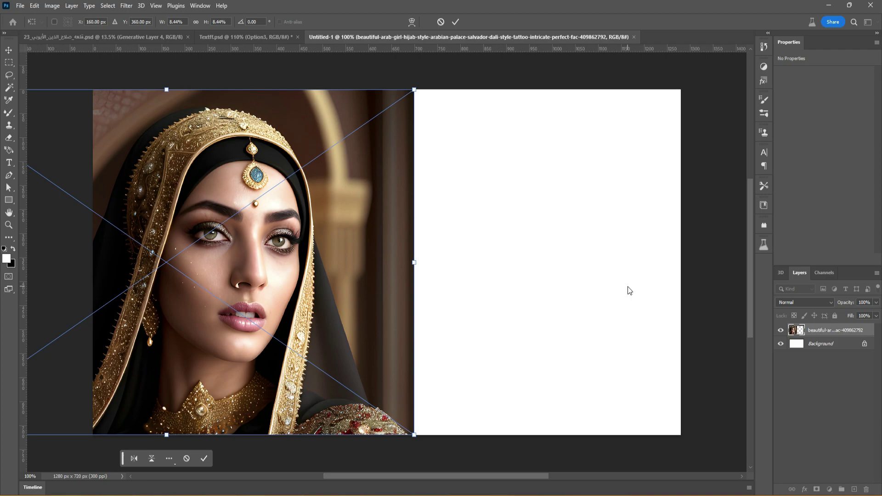
pyautogui.click(486, 260)
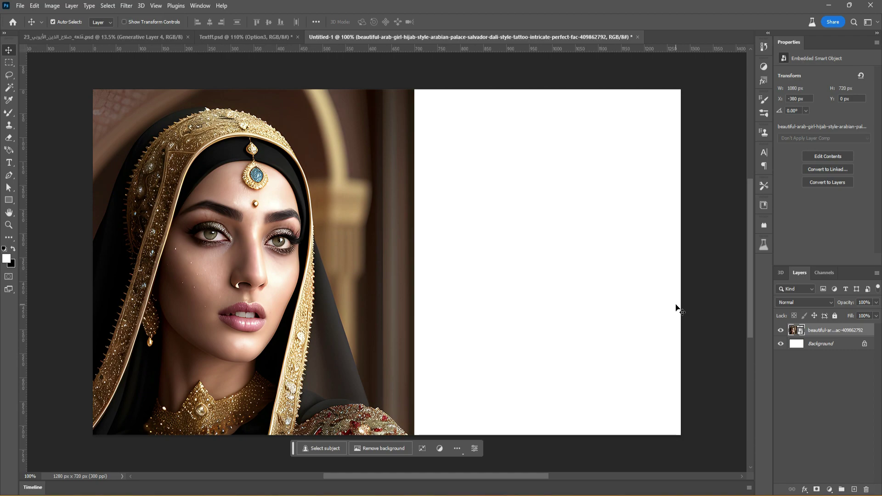
# Fill the white right side with an 'arabian palace' Generative Fill, then delete that layer
pyautogui.click(8, 62)
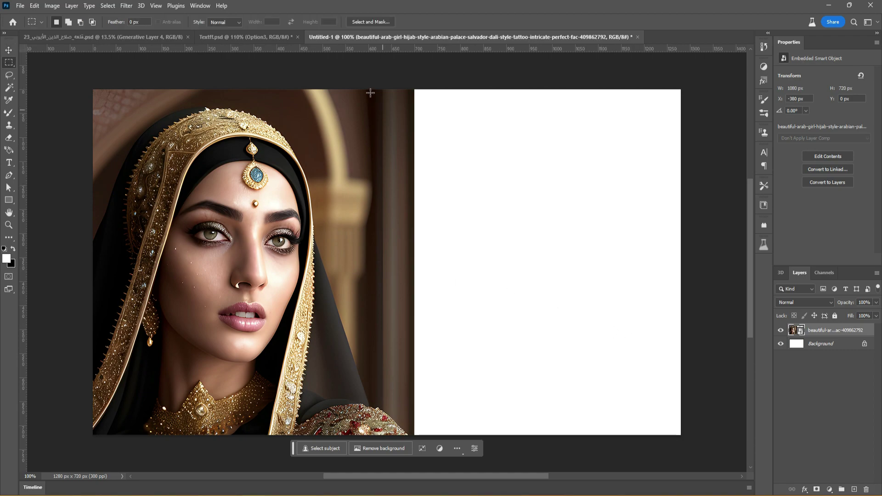
pyautogui.moveTo(360, 99)
pyautogui.mouseDown()
pyautogui.moveTo(680, 465)
pyautogui.moveTo(666, 458)
pyautogui.mouseUp()
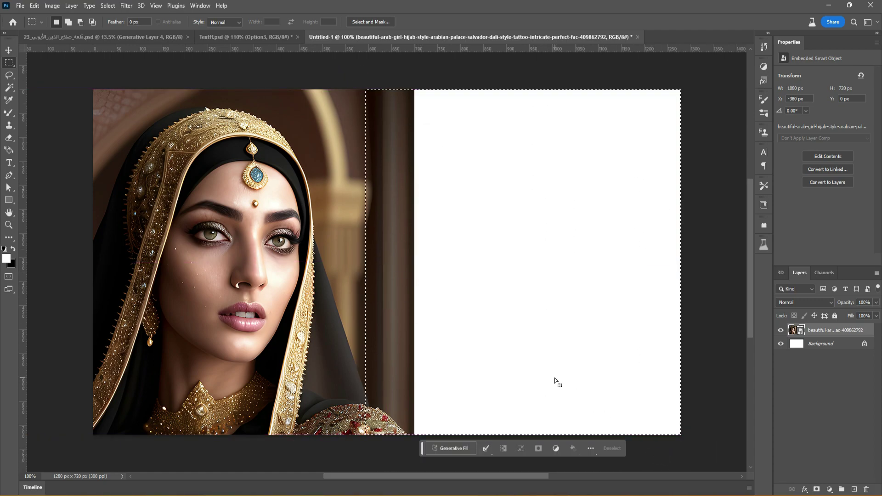
pyautogui.click(452, 448)
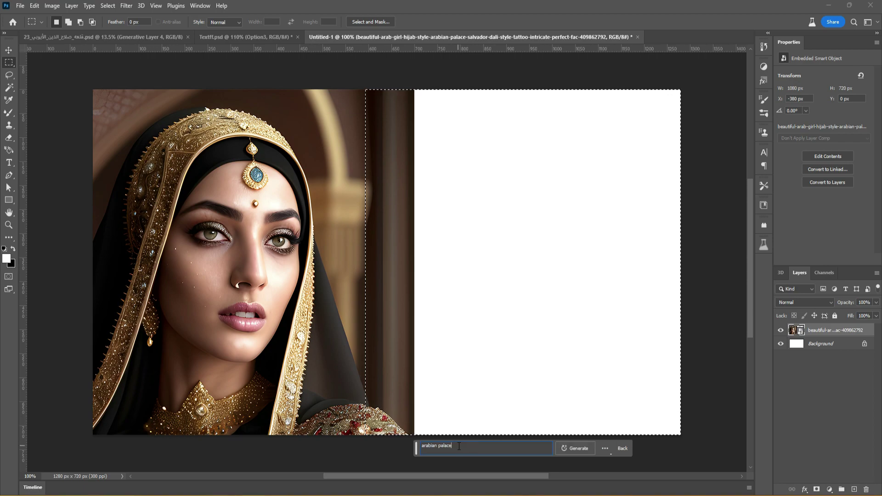
pyautogui.write('arabian palace')
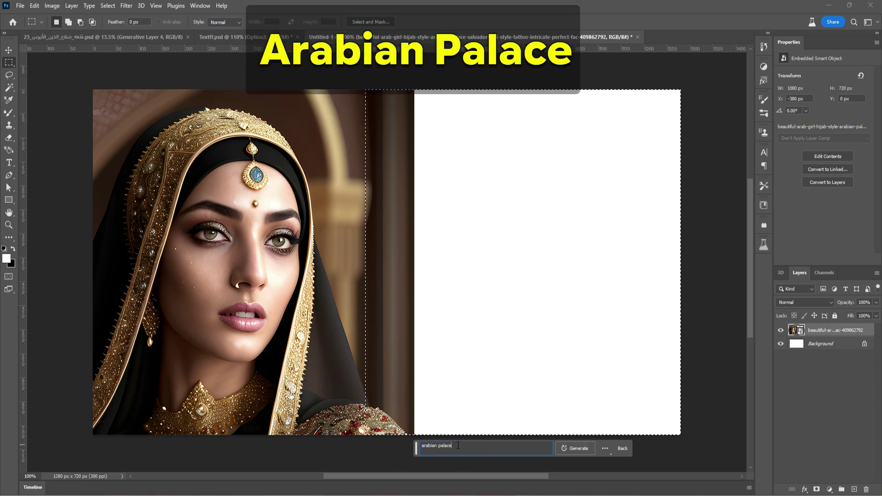
pyautogui.click(574, 449)
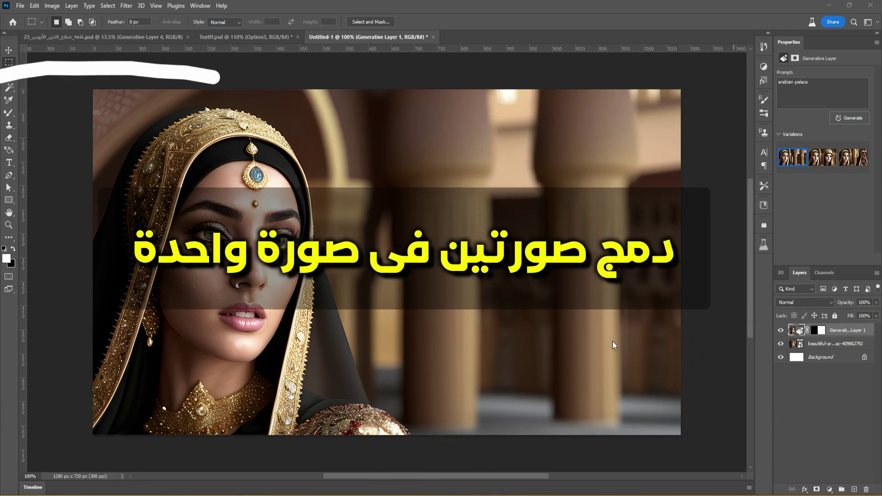
pyautogui.moveTo(845, 330); pyautogui.dragTo(865, 488)
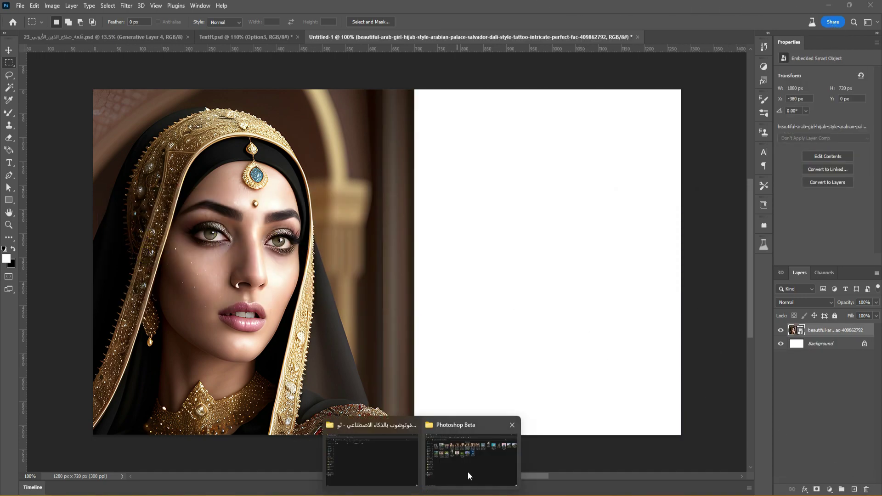
# Place the india-agra-discover-travel corridor photo on the canvas's right side
pyautogui.click(468, 472)
pyautogui.moveTo(703, 101)
pyautogui.mouseDown()
pyautogui.moveTo(718, 291)
pyautogui.moveTo(561, 327)
pyautogui.mouseUp()
pyautogui.hotkey('alt', 'Tab')
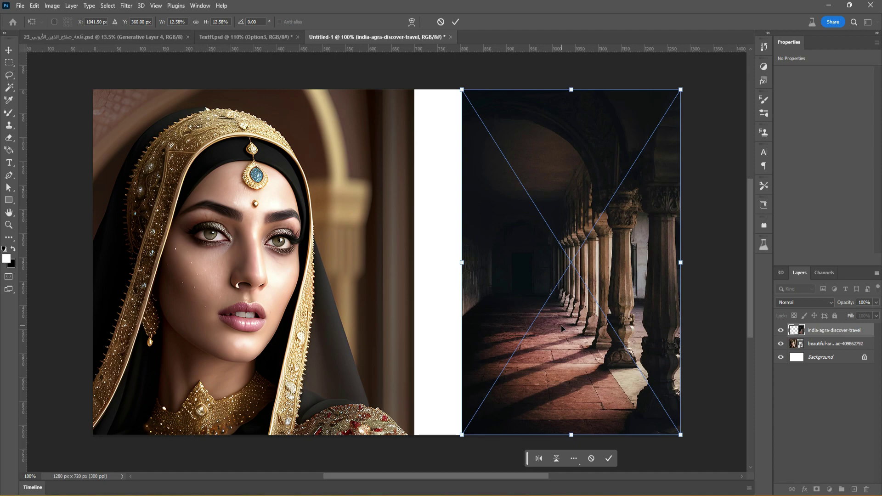
pyautogui.press('Return')
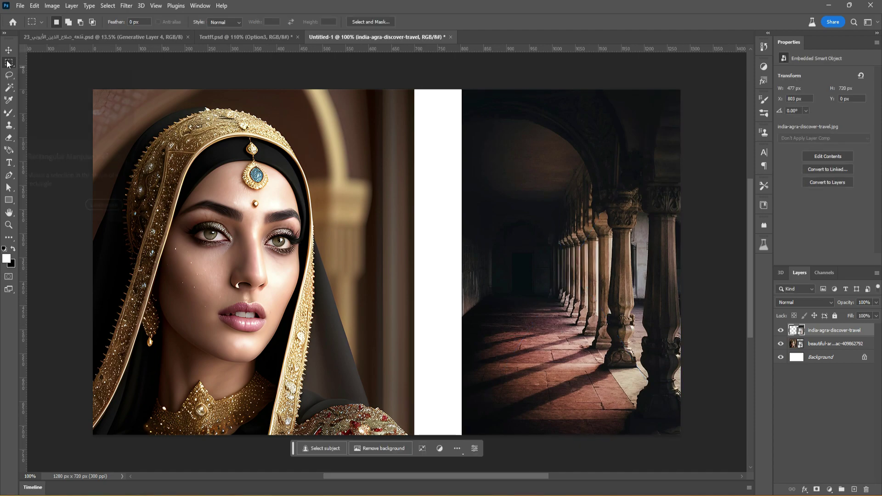
# Select the borders and gap around both photos and fill them with a prompt-free Generative Fill
pyautogui.moveTo(482, 108); pyautogui.dragTo(664, 418)
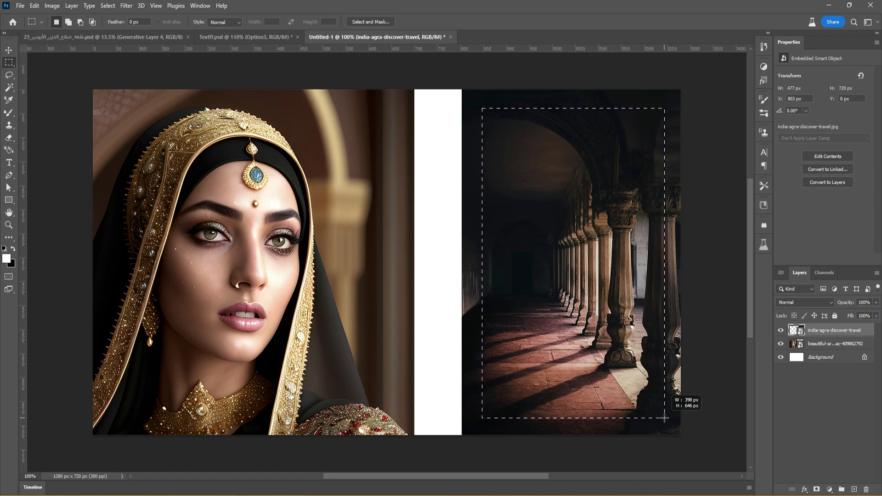
pyautogui.moveTo(664, 418); pyautogui.dragTo(664, 418)
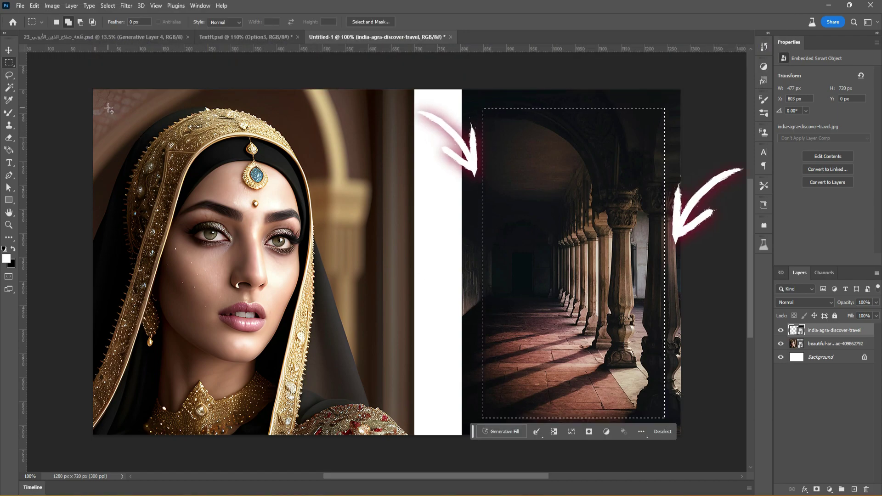
pyautogui.moveTo(110, 106)
pyautogui.mouseDown()
pyautogui.moveTo(393, 429)
pyautogui.moveTo(392, 419)
pyautogui.mouseUp()
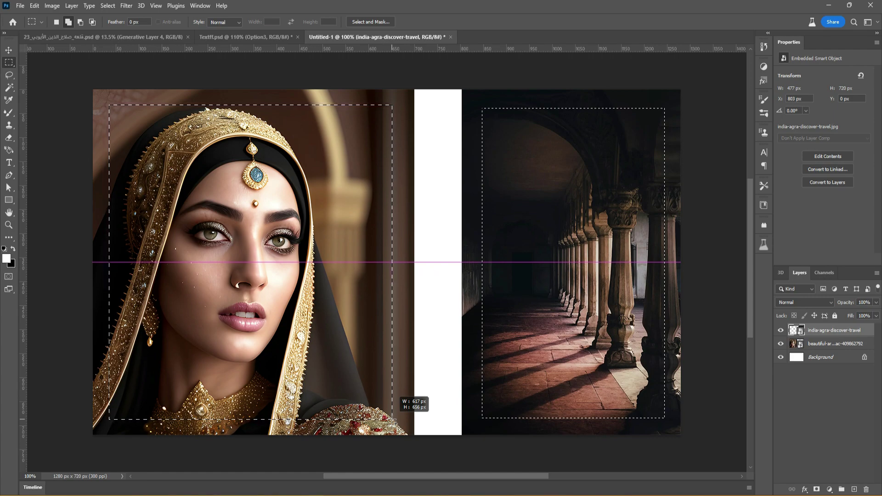
pyautogui.moveTo(392, 419); pyautogui.dragTo(392, 420)
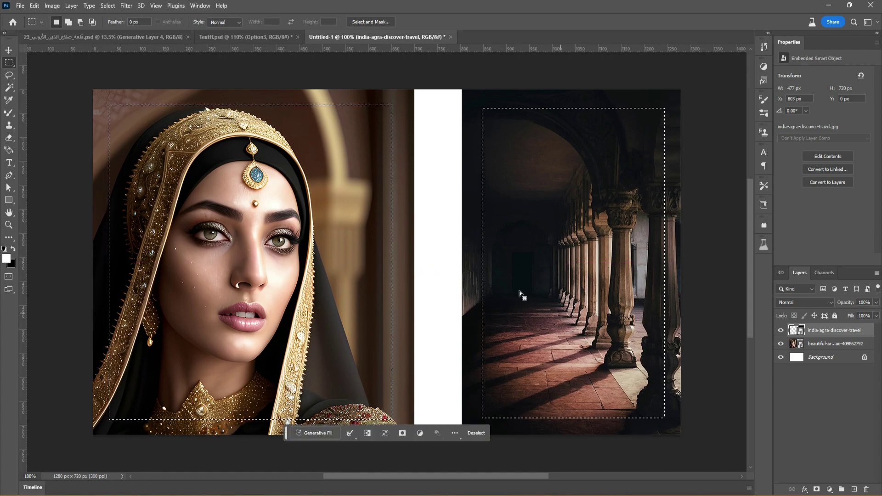
pyautogui.click(367, 433)
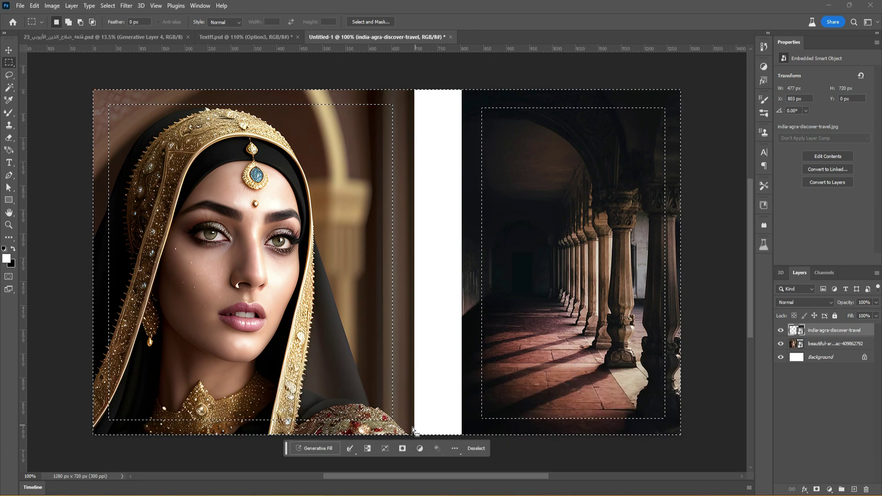
pyautogui.click(318, 448)
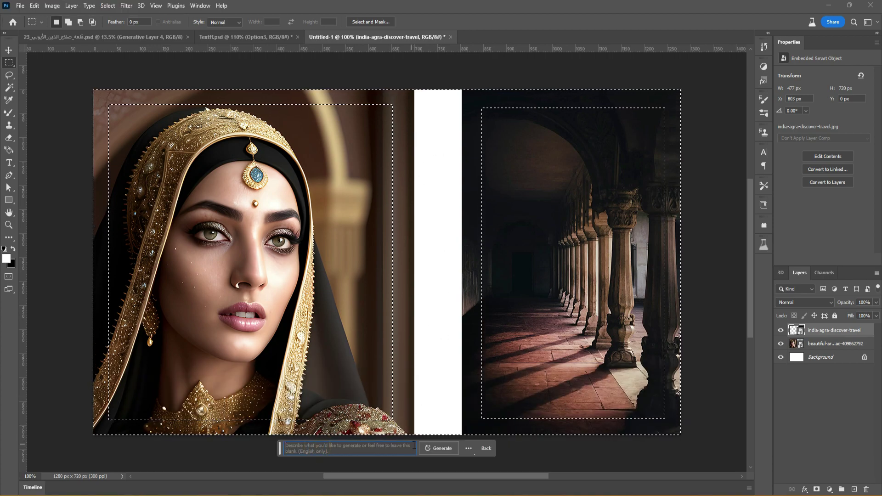
pyautogui.click(440, 450)
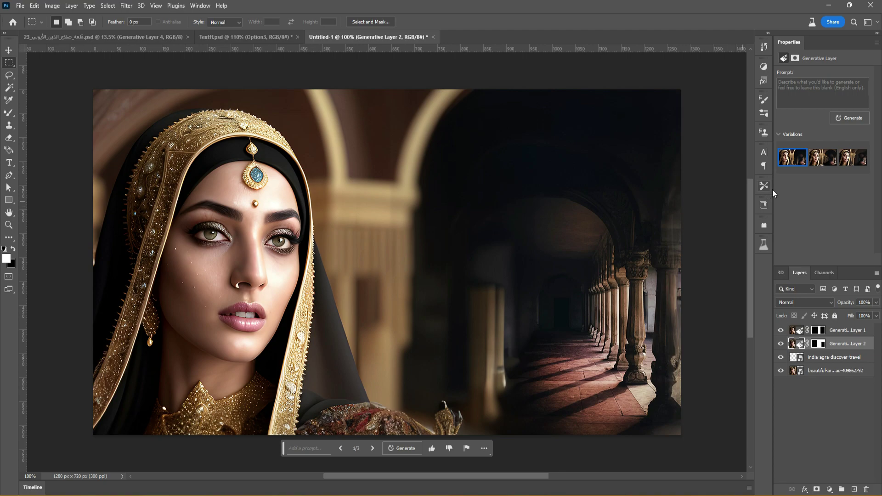
# Compare the blended background variations and settle on variation 2/3
pyautogui.click(819, 159)
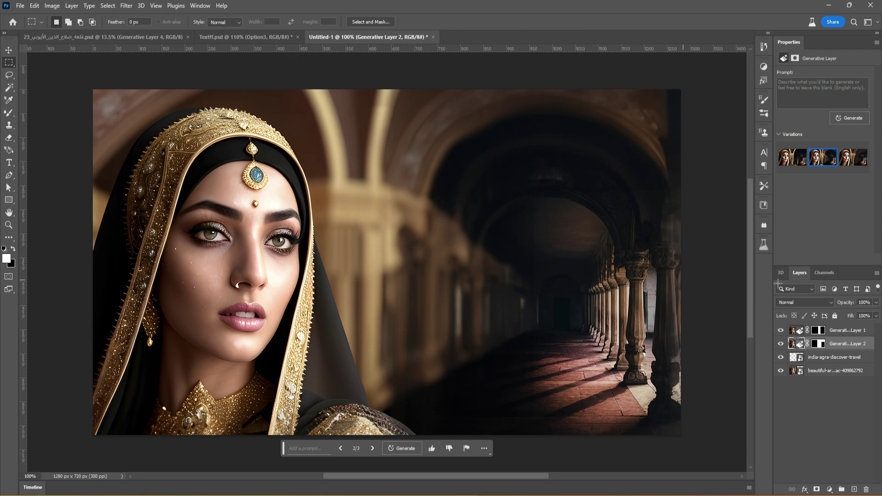
pyautogui.click(850, 165)
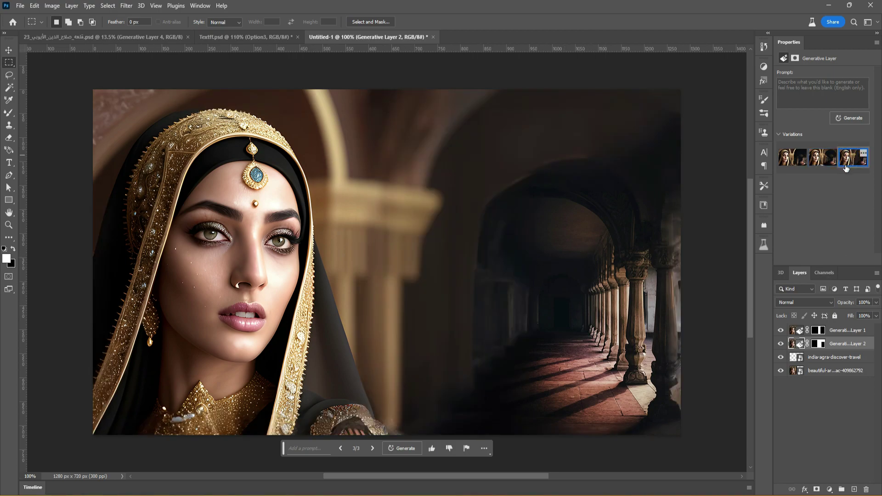
pyautogui.click(821, 160)
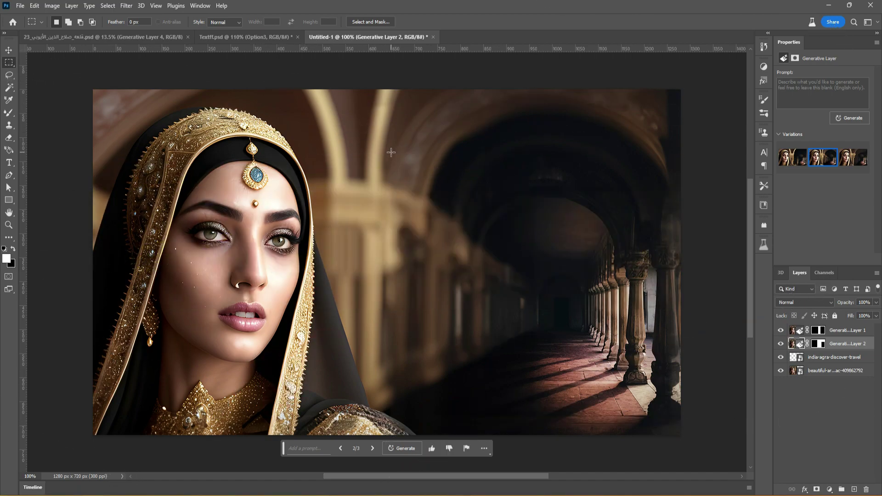
pyautogui.click(9, 76)
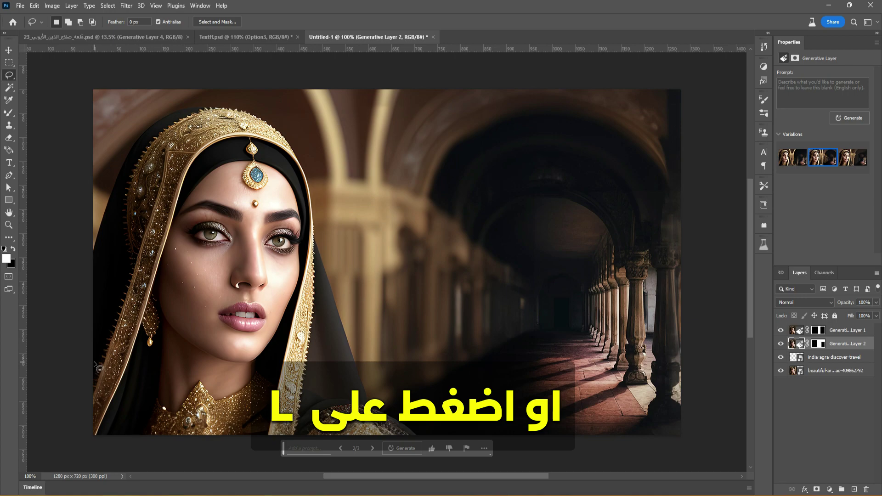
# Generative-fill the woman's head and shoulders with a 'snake', choosing a pale yellow-patterned variation
pyautogui.moveTo(94, 362)
pyautogui.mouseDown()
pyautogui.moveTo(127, 364)
pyautogui.moveTo(316, 287)
pyautogui.mouseUp()
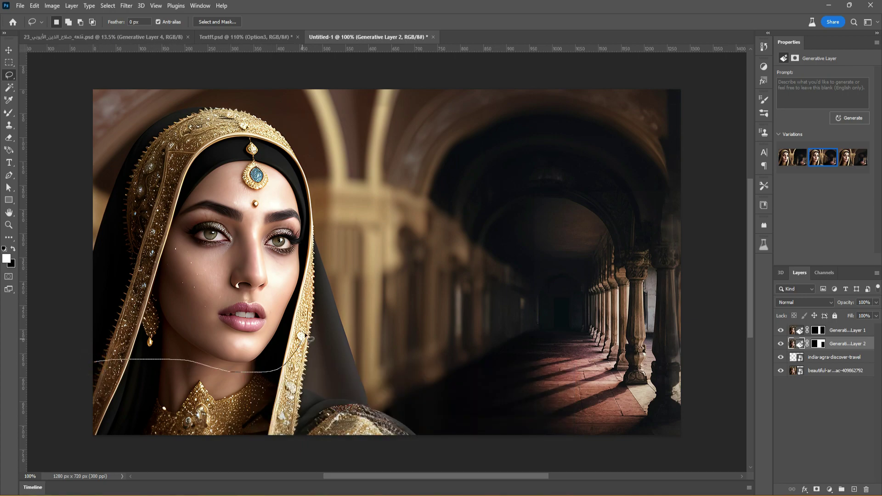
pyautogui.moveTo(314, 180); pyautogui.dragTo(248, 97)
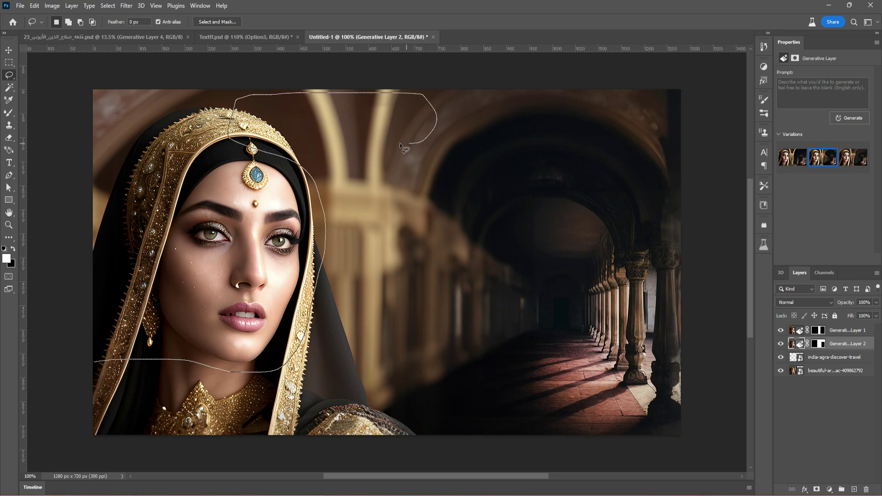
pyautogui.moveTo(357, 134)
pyautogui.mouseDown()
pyautogui.moveTo(367, 429)
pyautogui.moveTo(94, 433)
pyautogui.mouseUp()
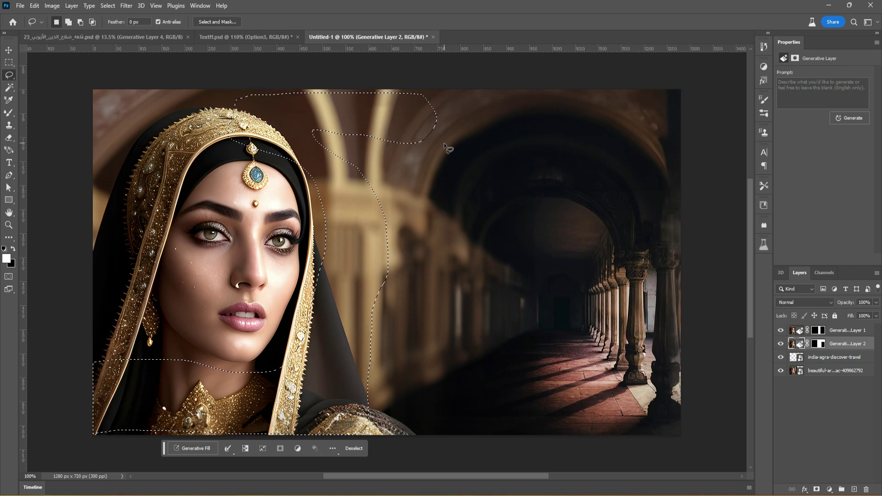
pyautogui.click(198, 449)
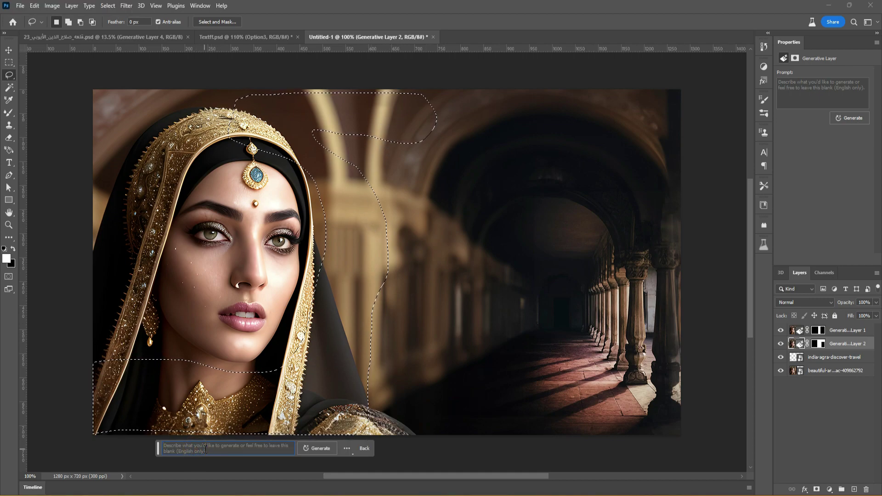
pyautogui.write('snake')
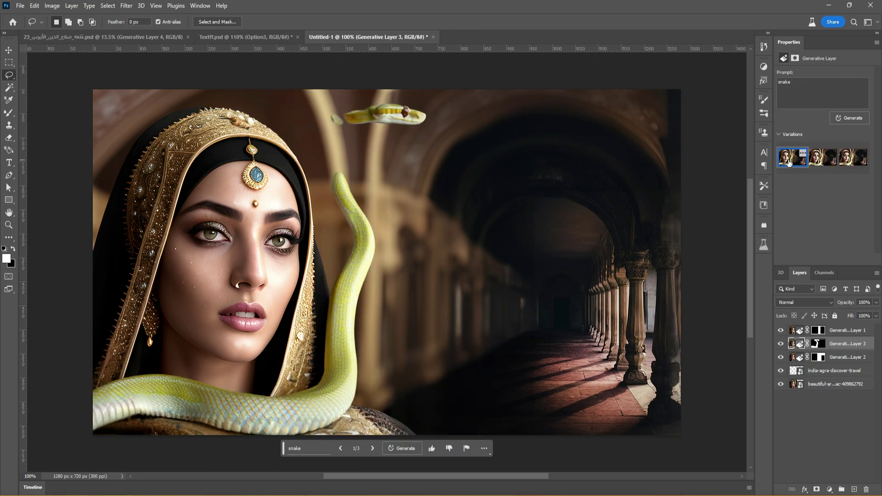
pyautogui.click(817, 160)
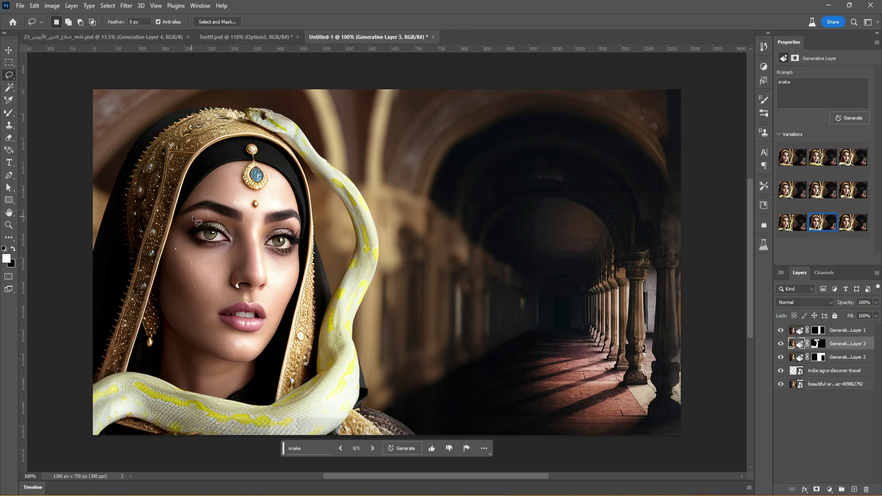
# Select both of the woman's eyes together
pyautogui.scroll(5, 192, 216)
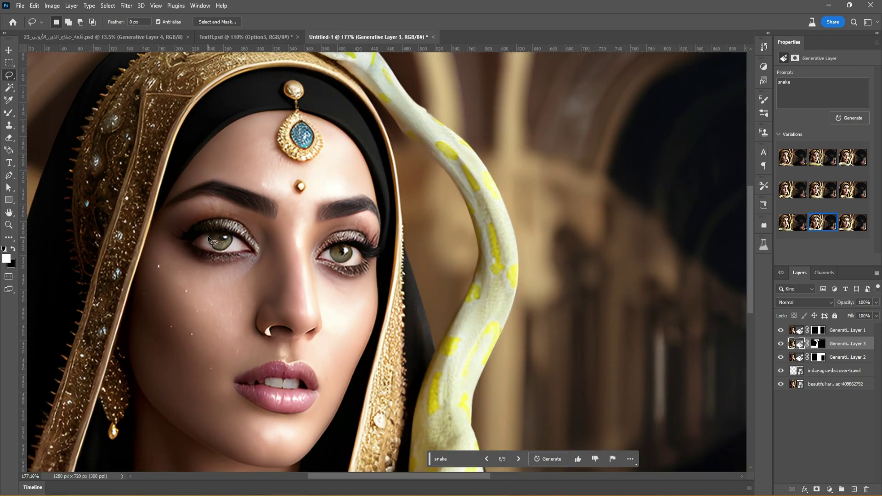
pyautogui.moveTo(209, 236); pyautogui.dragTo(234, 238)
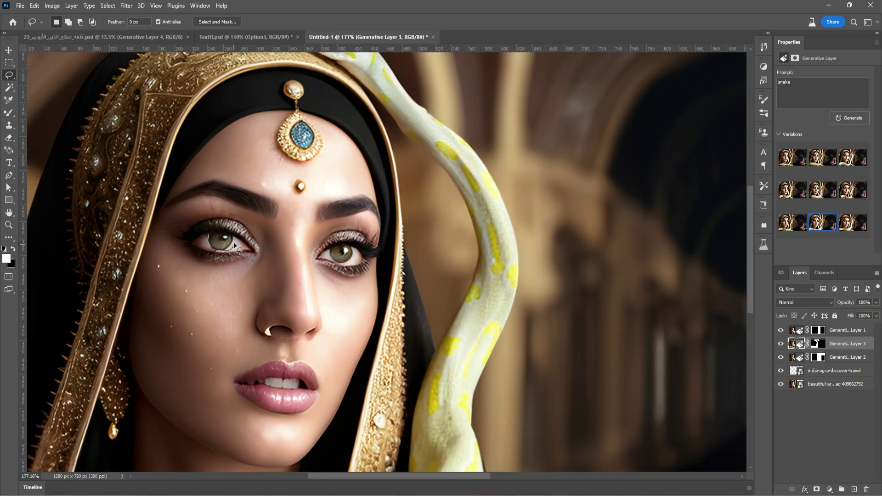
pyautogui.press('shift')
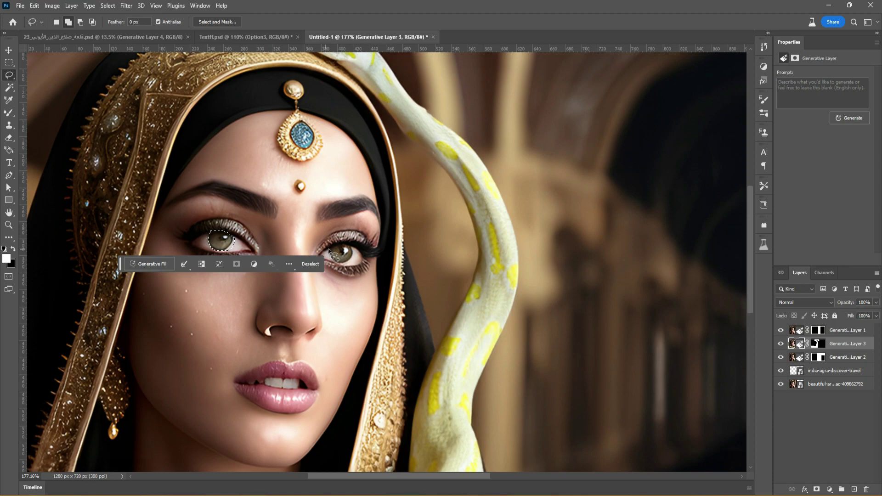
pyautogui.moveTo(335, 248); pyautogui.dragTo(330, 249)
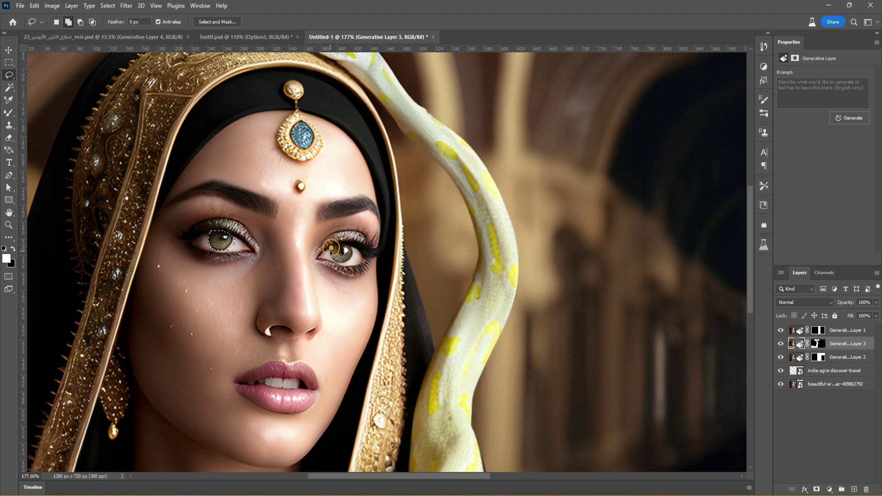
# Generative-fill the eyes with 'bright blue eyes' and keep variation 1
pyautogui.click(222, 277)
pyautogui.write('bright blue eyes')
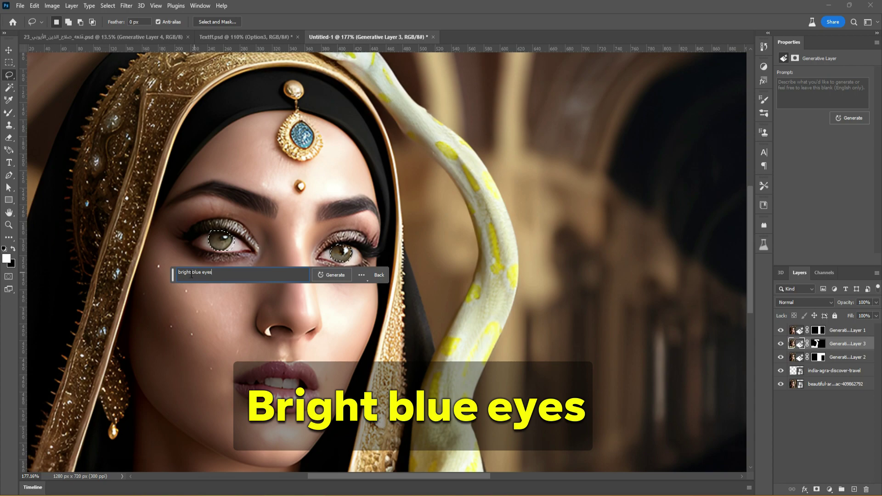
pyautogui.click(336, 274)
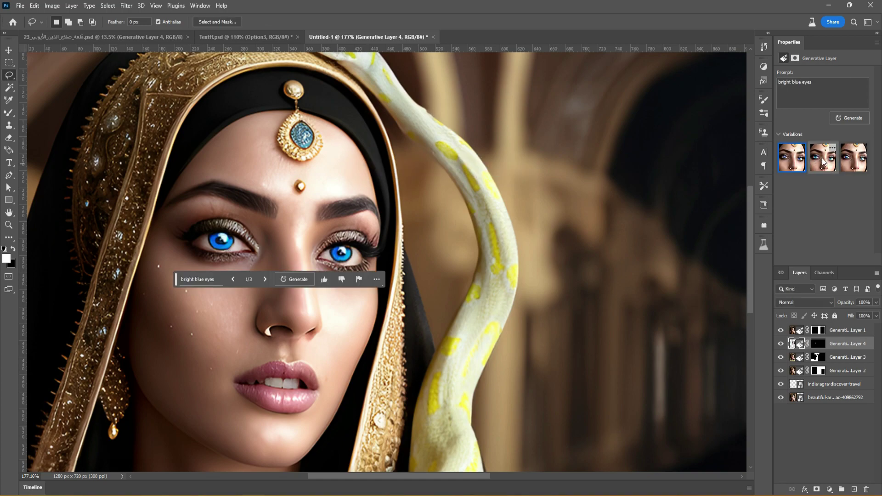
pyautogui.click(822, 162)
pyautogui.click(853, 160)
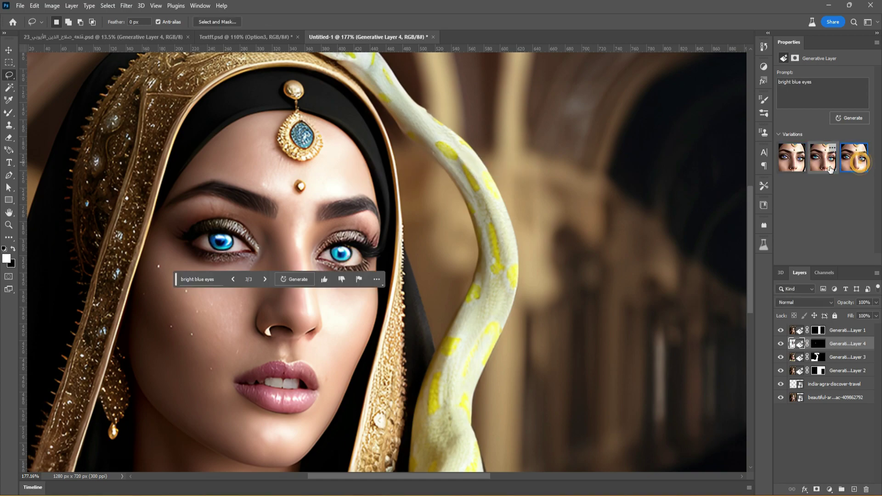
pyautogui.click(790, 165)
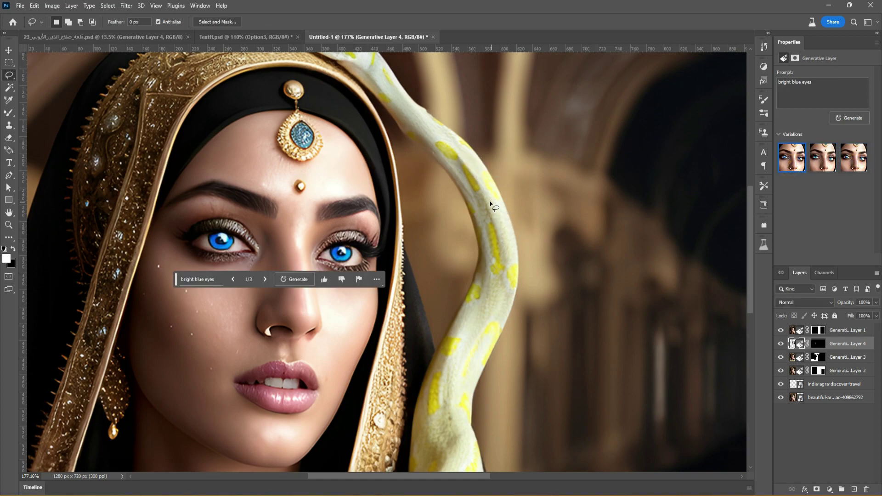
pyautogui.scroll(-2, 489, 199)
pyautogui.scroll(-1, 488, 197)
pyautogui.scroll(-1, 488, 197)
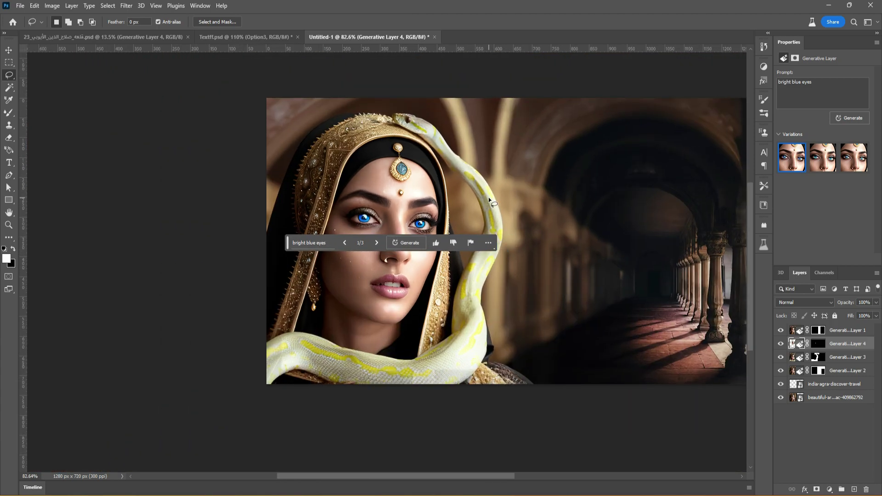
# Merge all the image layers into a single layer
pyautogui.scroll(1, 488, 197)
pyautogui.hscroll(3, 519, 475)
pyautogui.moveTo(277, 246); pyautogui.dragTo(391, 292)
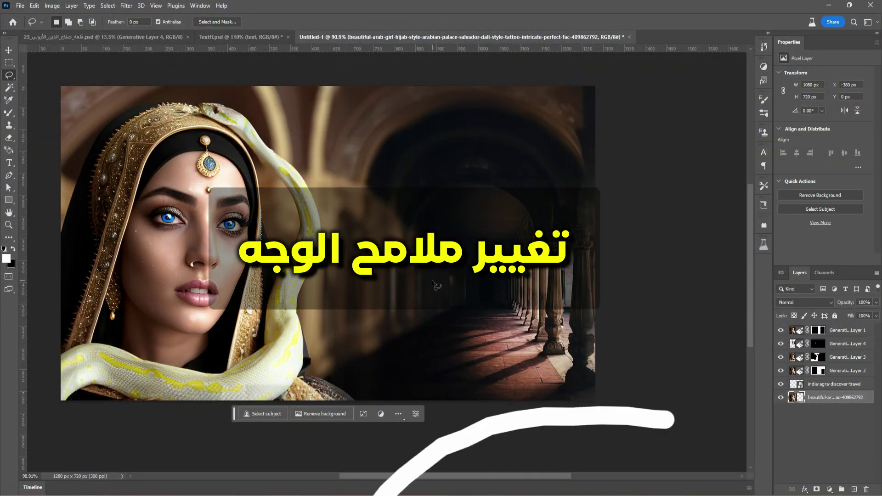
pyautogui.keyDown('shift'); pyautogui.click(847, 333); pyautogui.keyUp('shift')
pyautogui.rightClick(846, 333)
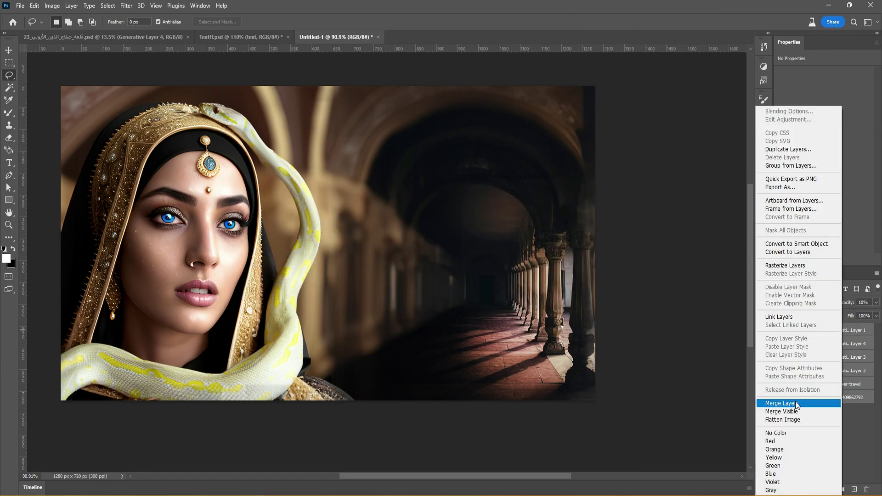
pyautogui.click(796, 403)
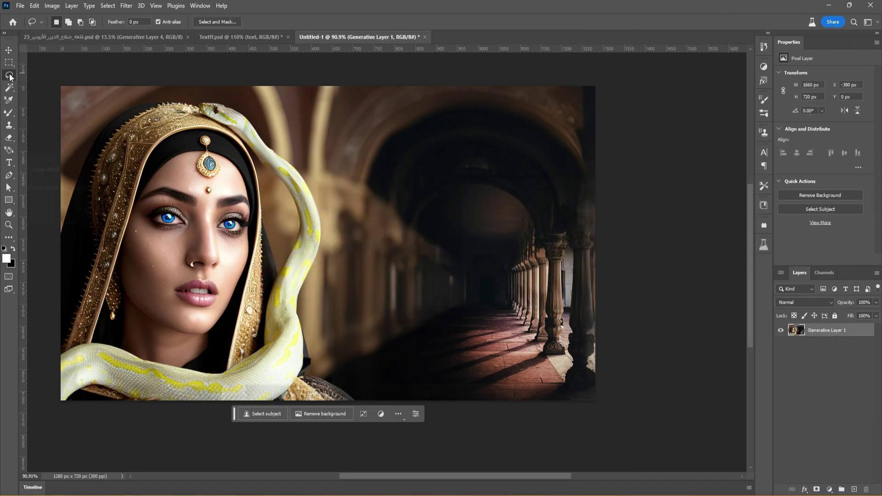
# Regenerate the woman's mouth with the prompt 'sad', keeping the closed red-lips variation 3
pyautogui.moveTo(158, 282)
pyautogui.mouseDown()
pyautogui.moveTo(191, 270)
pyautogui.moveTo(211, 311)
pyautogui.moveTo(157, 287)
pyautogui.mouseUp()
pyautogui.click(131, 324)
pyautogui.write('sad')
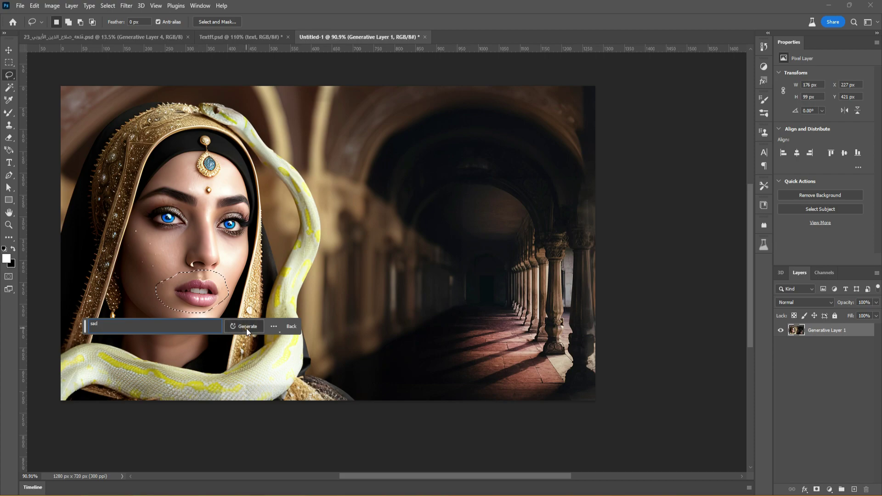
pyautogui.click(246, 327)
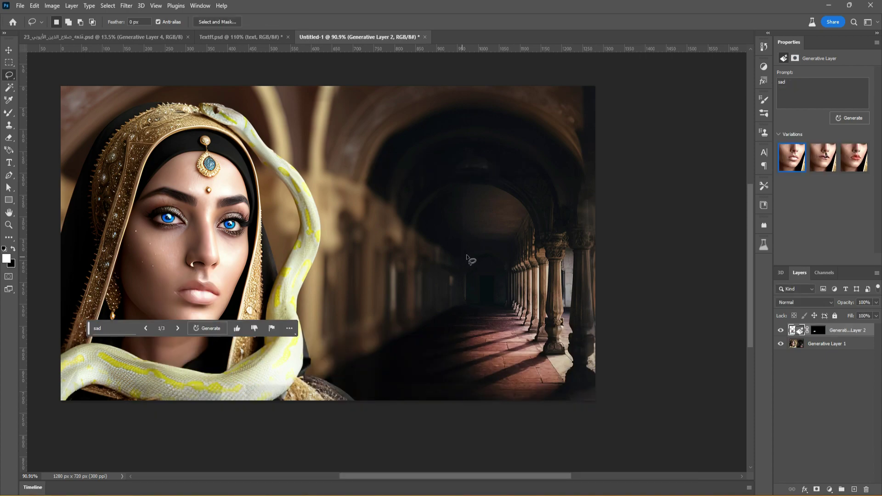
pyautogui.moveTo(792, 157)
pyautogui.click(848, 164)
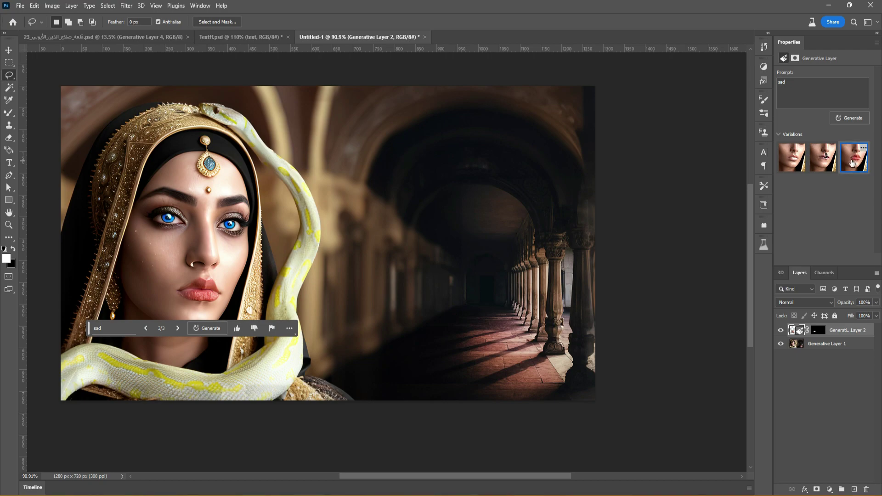
pyautogui.click(9, 238)
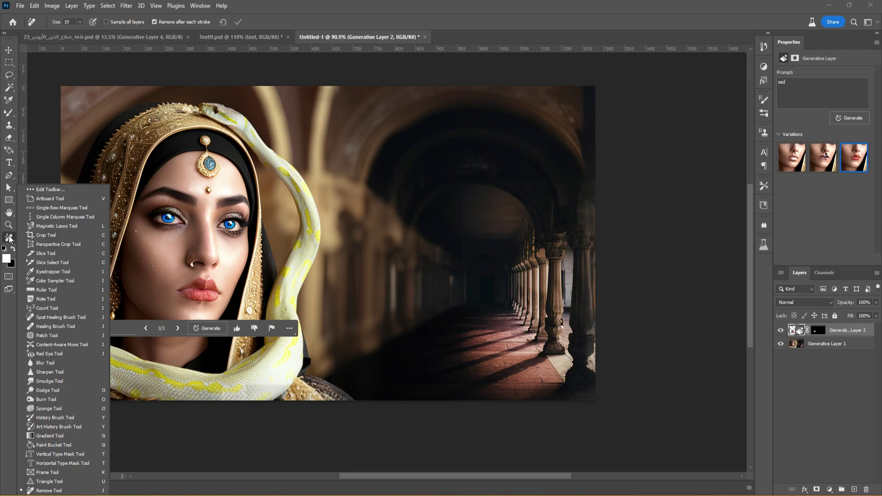
# Erase the forehead jewel on Generative Layer 1 with the Remove Tool and hide the 'sad' mouth layer
pyautogui.click(58, 491)
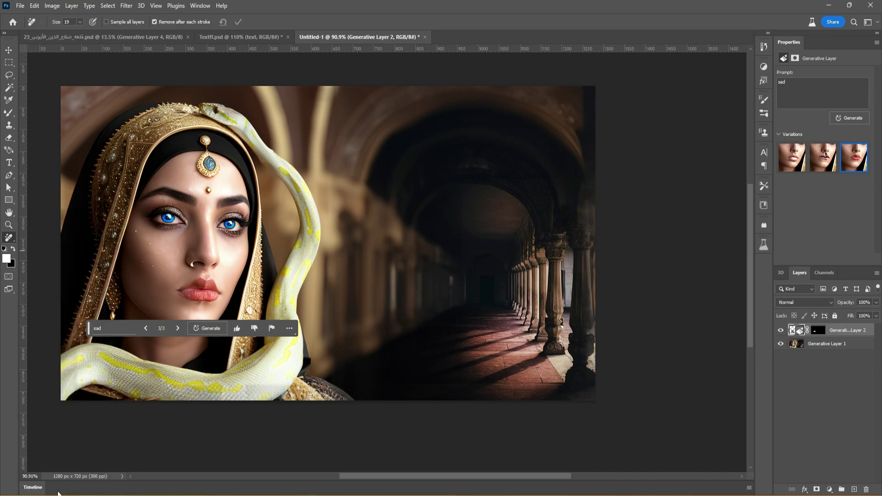
pyautogui.click(822, 343)
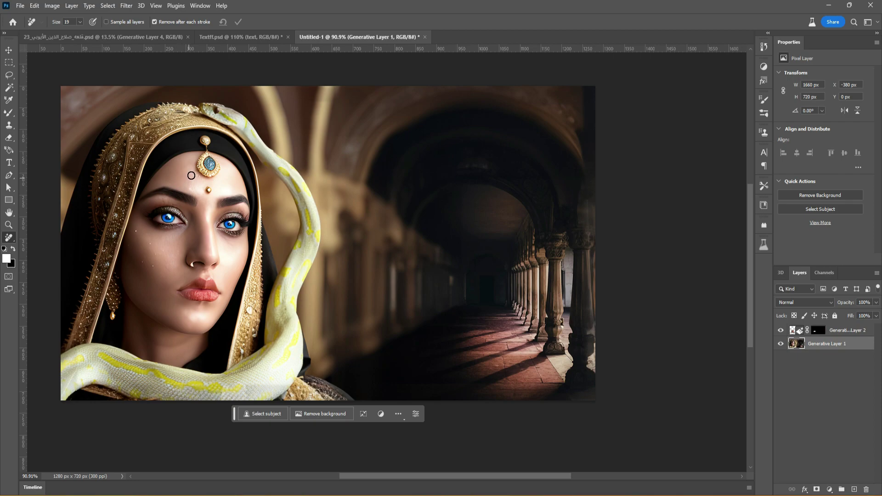
pyautogui.moveTo(194, 141); pyautogui.dragTo(217, 162)
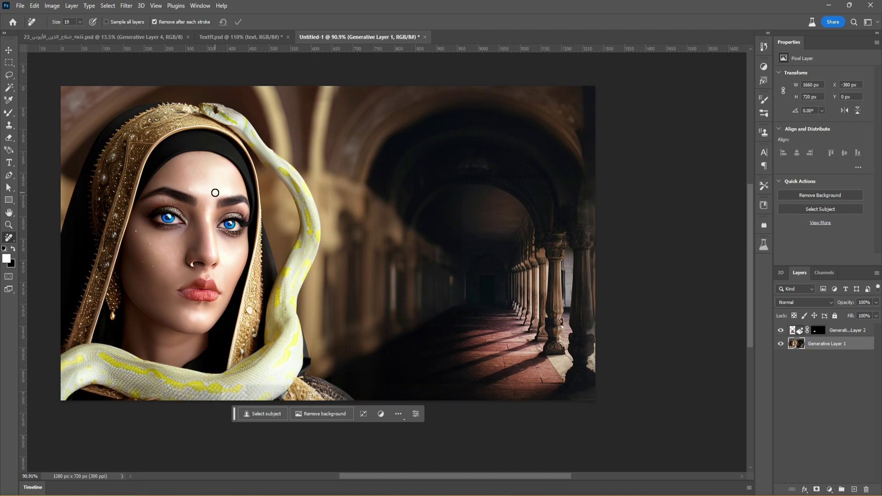
pyautogui.hotkey('ctrl', ',')
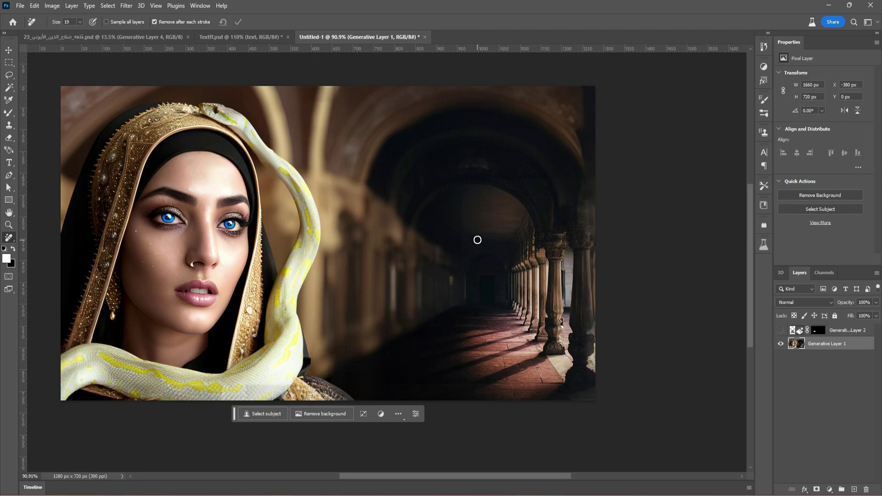
# Copy the Arabic headline text group from Textff.psd into Untitled-1 and zoom to 110%
pyautogui.click(261, 38)
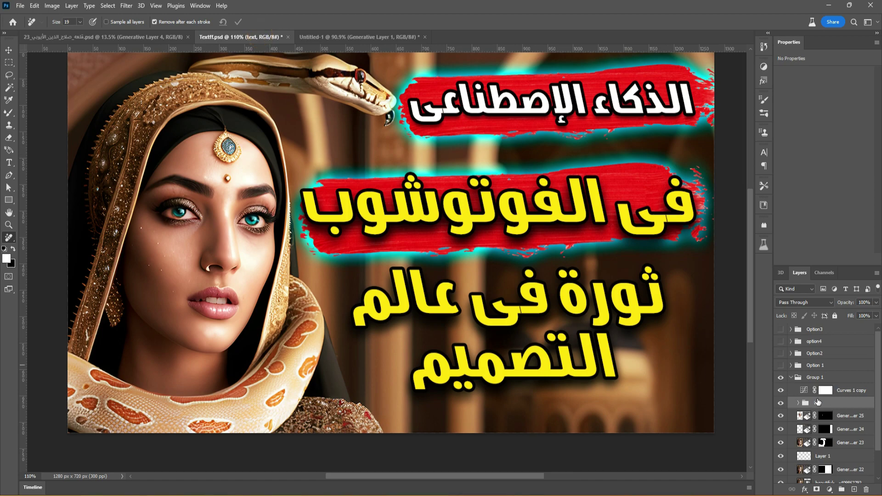
pyautogui.moveTo(818, 404)
pyautogui.mouseDown()
pyautogui.moveTo(385, 38)
pyautogui.moveTo(430, 195)
pyautogui.moveTo(387, 153)
pyautogui.mouseUp()
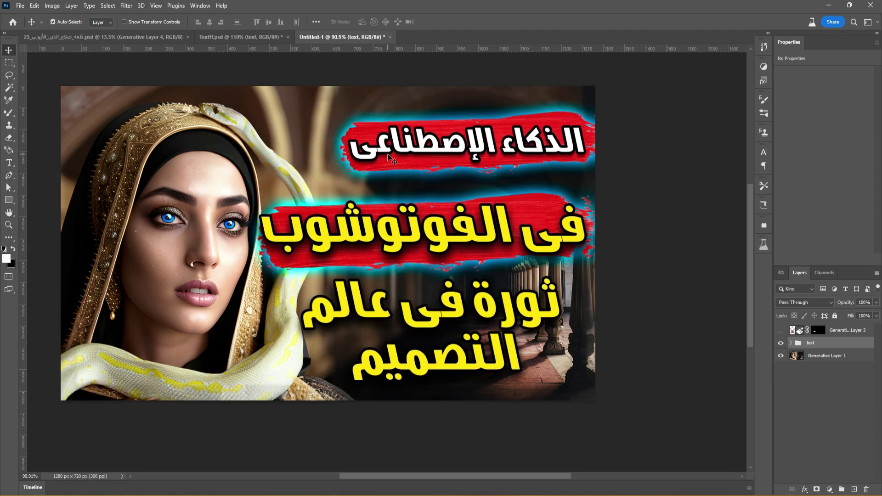
pyautogui.scroll(2, 387, 153)
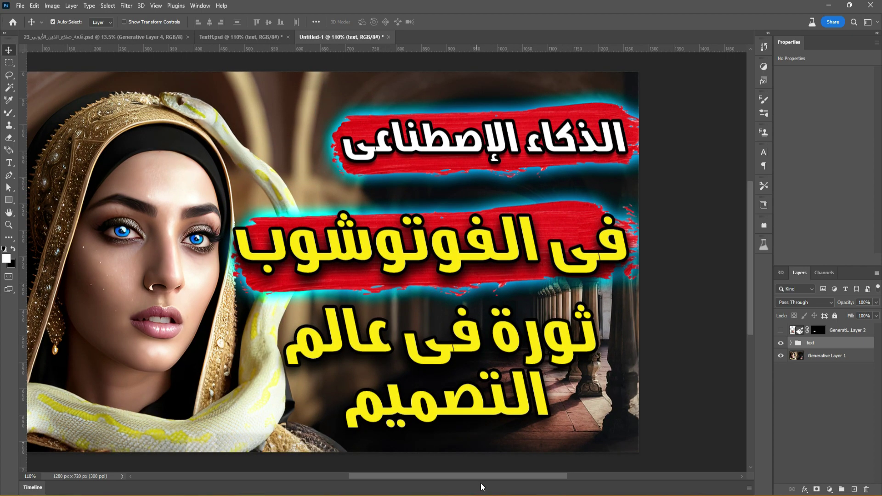
pyautogui.moveTo(482, 476); pyautogui.dragTo(463, 476)
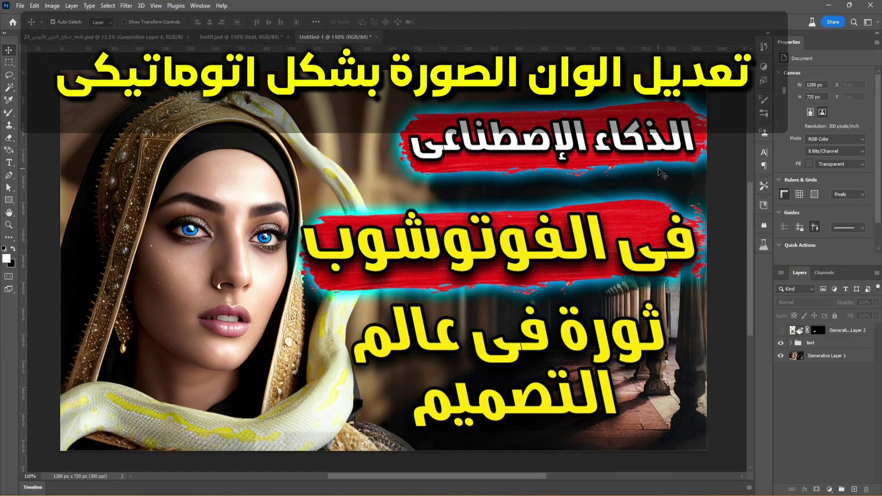
pyautogui.click(764, 67)
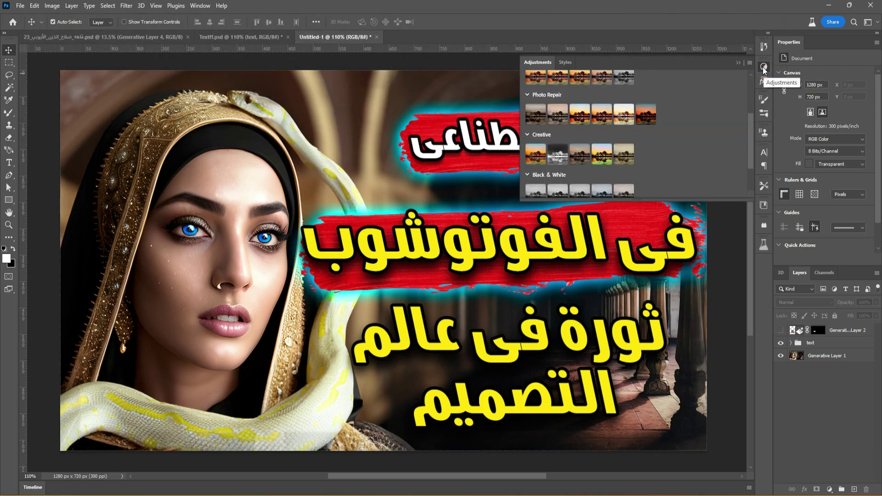
# Apply the Creative > Color Pop adjustment preset and toggle it on and off to compare
pyautogui.moveTo(753, 140); pyautogui.dragTo(754, 99)
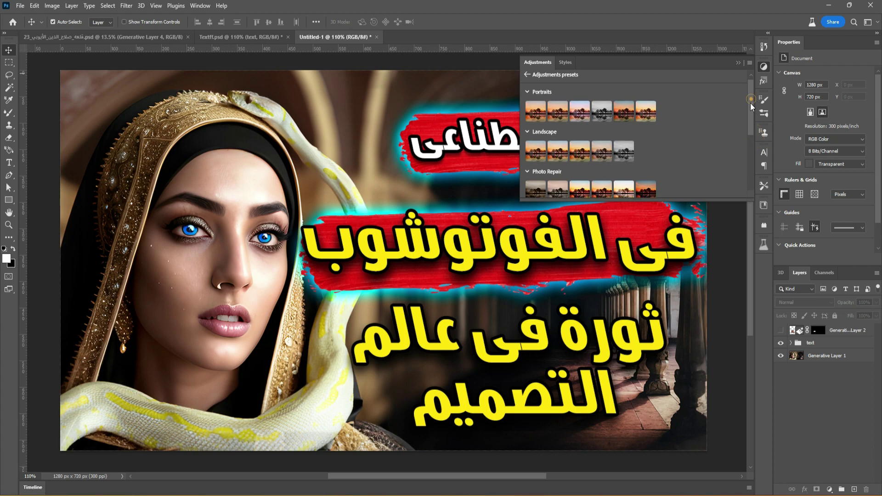
pyautogui.moveTo(752, 103)
pyautogui.mouseDown()
pyautogui.moveTo(749, 111)
pyautogui.moveTo(533, 142)
pyautogui.mouseUp()
pyautogui.click(533, 141)
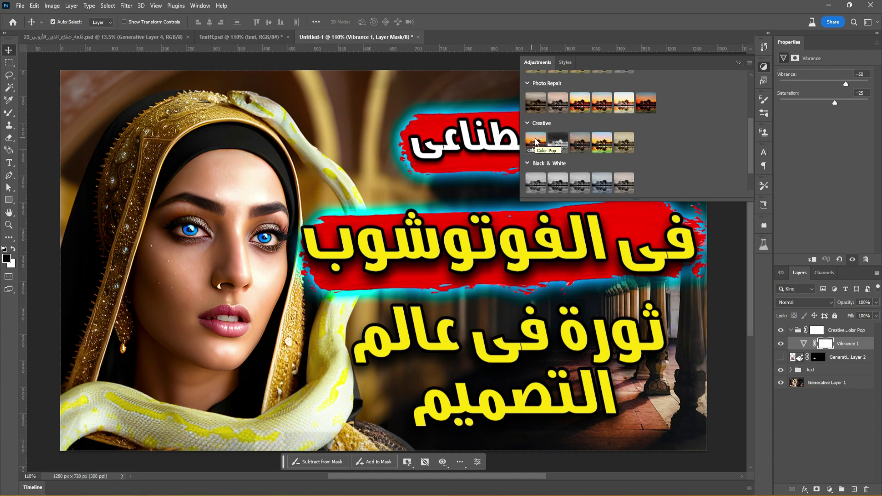
pyautogui.click(763, 66)
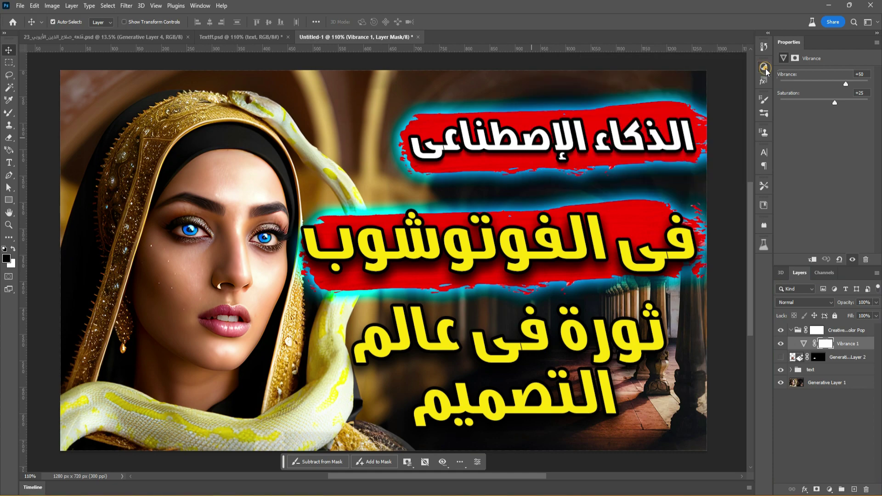
pyautogui.click(781, 330)
pyautogui.click(781, 330)
pyautogui.click(781, 331)
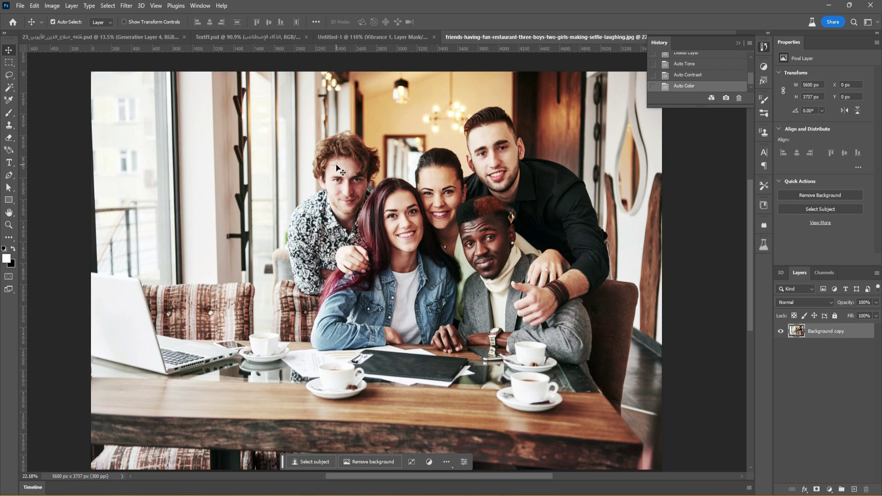
# Remove the curly-haired man at the back left with an empty-prompt Generative Fill, using variation 3
pyautogui.click(11, 76)
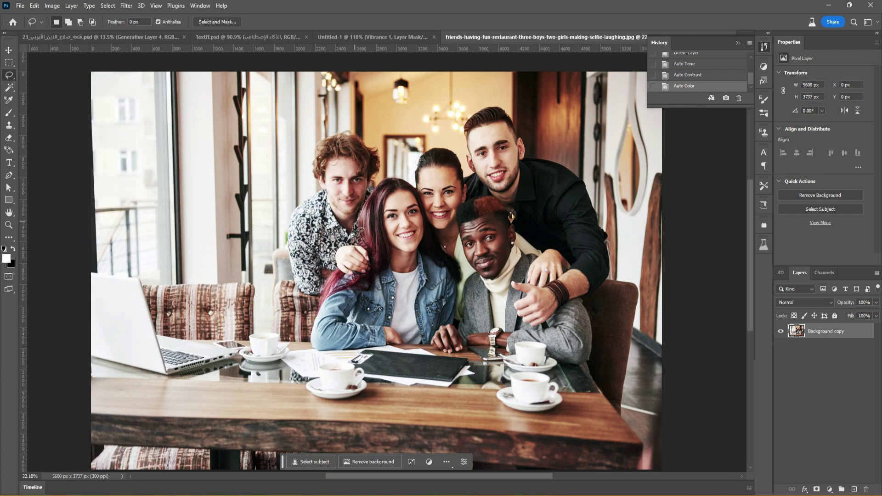
pyautogui.moveTo(313, 187); pyautogui.dragTo(305, 165)
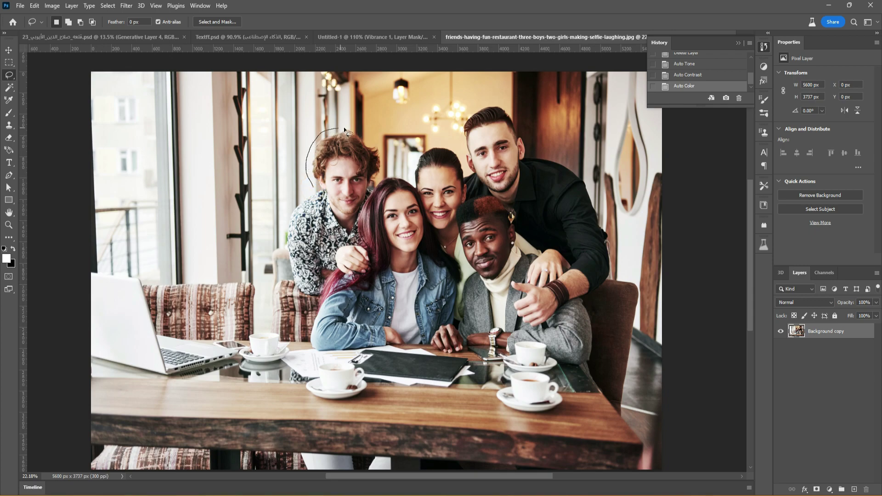
pyautogui.moveTo(344, 130); pyautogui.dragTo(364, 130)
pyautogui.moveTo(386, 158); pyautogui.dragTo(386, 170)
pyautogui.moveTo(373, 205)
pyautogui.mouseDown()
pyautogui.moveTo(368, 274)
pyautogui.moveTo(287, 287)
pyautogui.moveTo(283, 215)
pyautogui.moveTo(315, 186)
pyautogui.mouseUp()
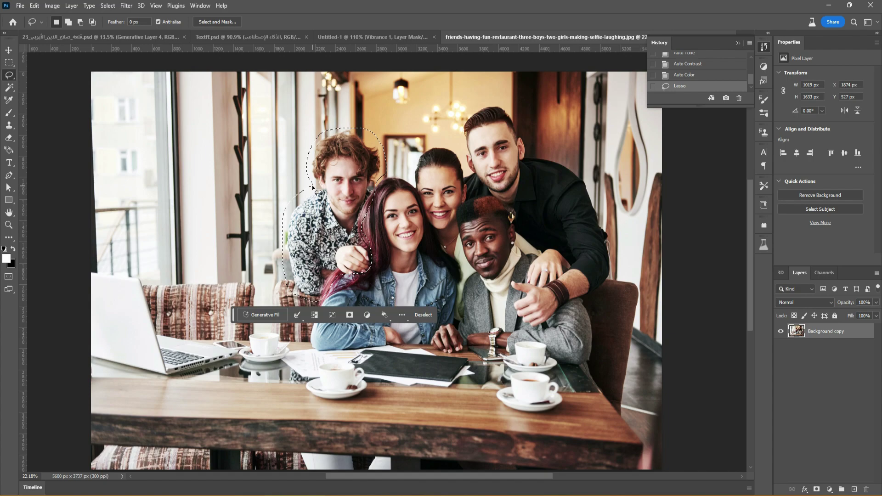
pyautogui.click(261, 315)
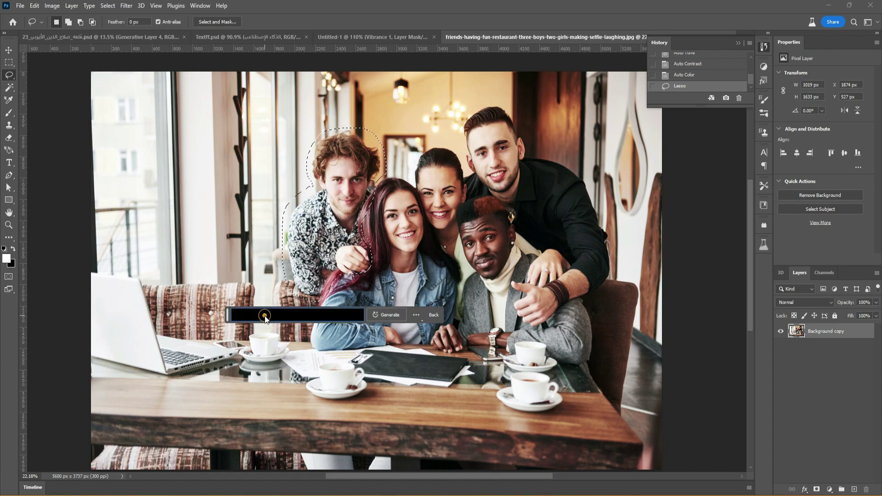
pyautogui.click(386, 315)
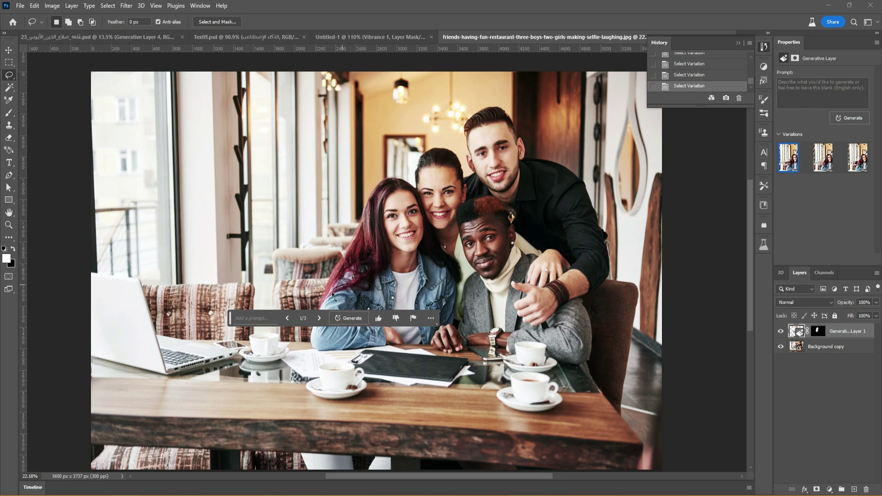
pyautogui.click(320, 317)
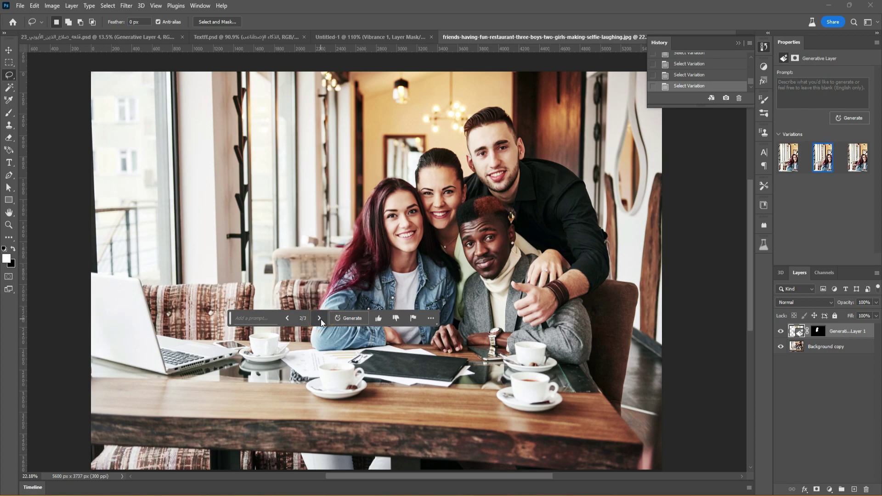
pyautogui.click(320, 318)
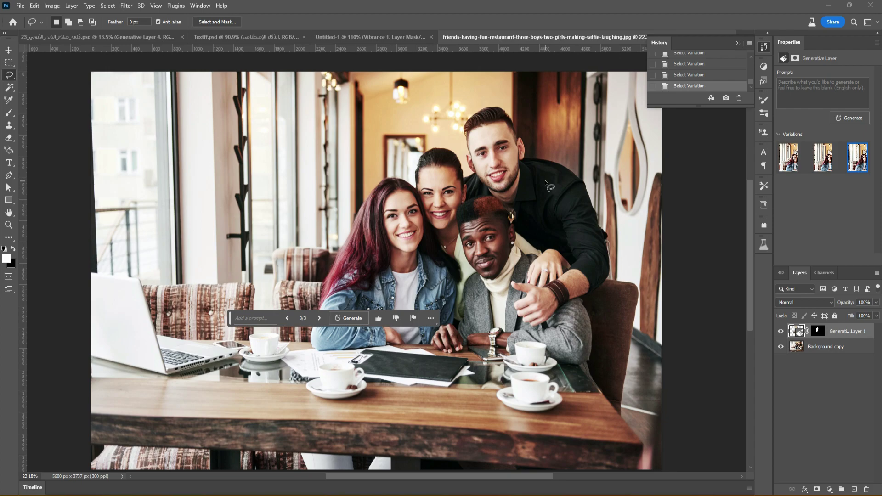
# Remove the black-shirted man at the back right with an empty-prompt Generative Fill
pyautogui.click(466, 172)
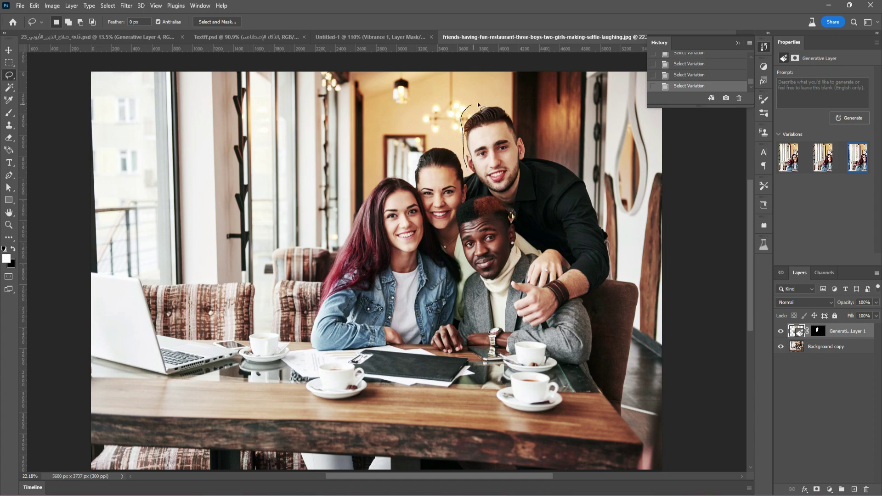
pyautogui.moveTo(515, 112)
pyautogui.mouseDown()
pyautogui.moveTo(555, 157)
pyautogui.moveTo(584, 303)
pyautogui.moveTo(574, 310)
pyautogui.mouseUp()
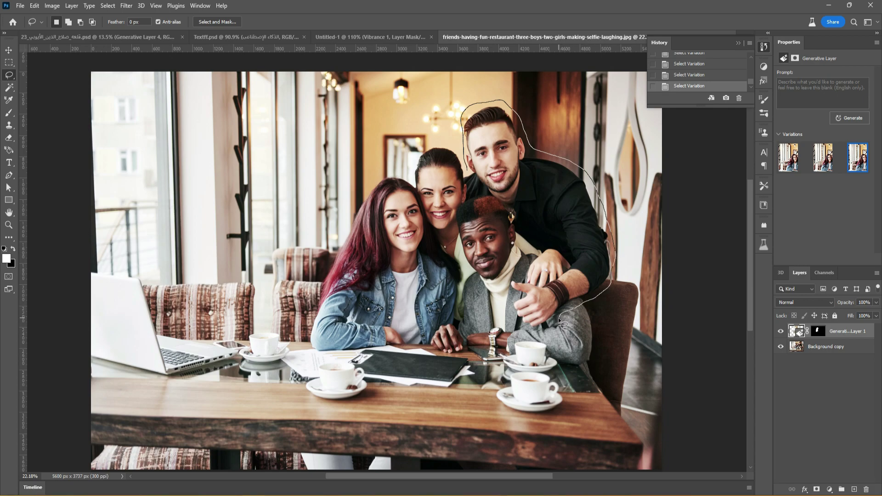
pyautogui.moveTo(558, 318); pyautogui.dragTo(523, 275)
pyautogui.moveTo(532, 260)
pyautogui.mouseDown()
pyautogui.moveTo(504, 214)
pyautogui.moveTo(464, 202)
pyautogui.moveTo(462, 174)
pyautogui.mouseUp()
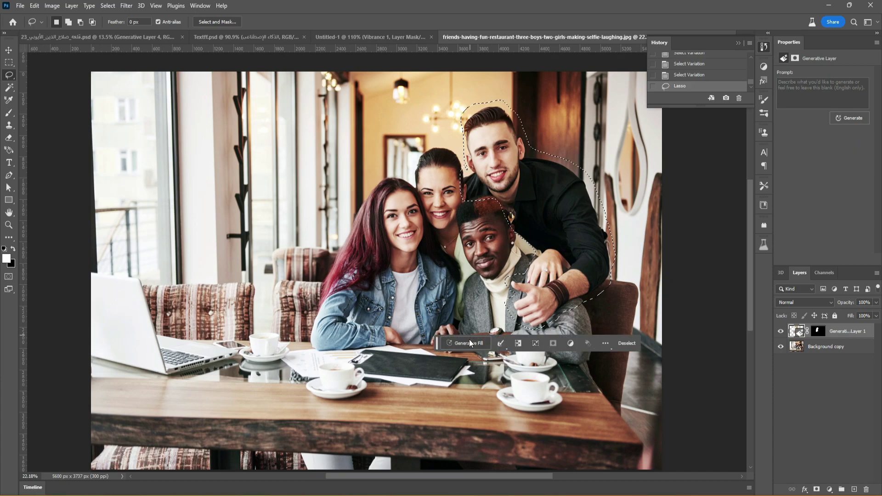
pyautogui.click(470, 343)
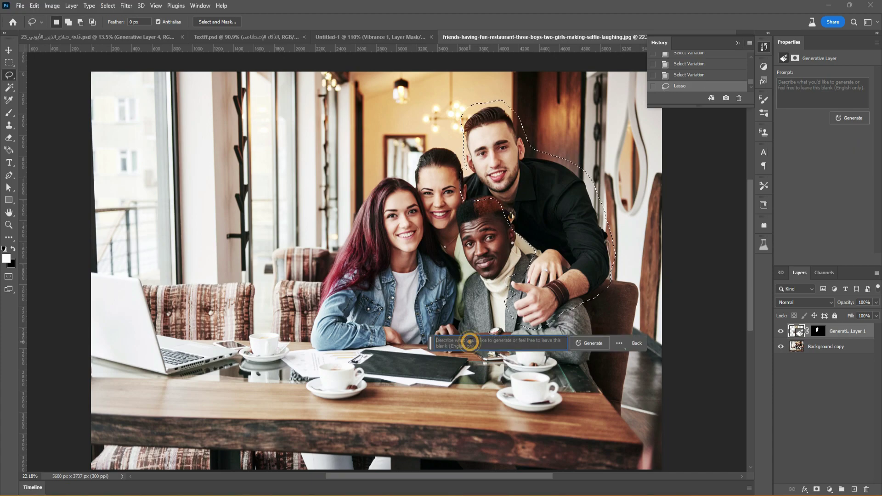
pyautogui.click(592, 343)
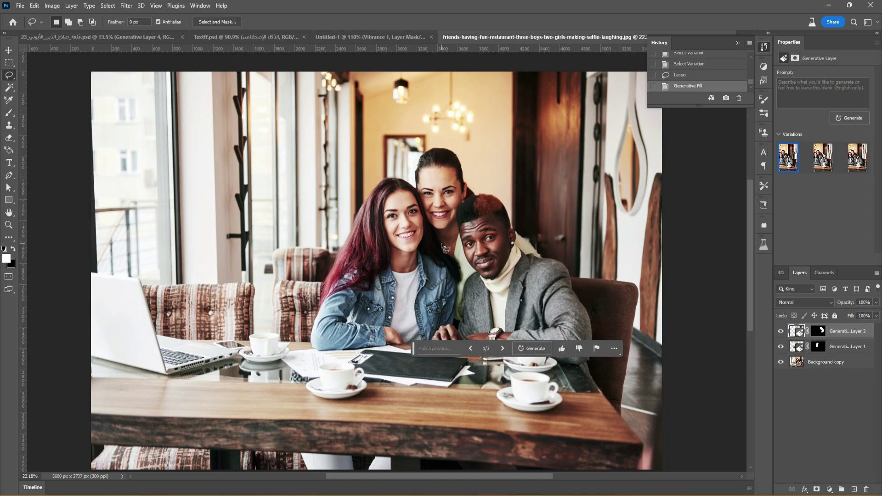
pyautogui.click(503, 348)
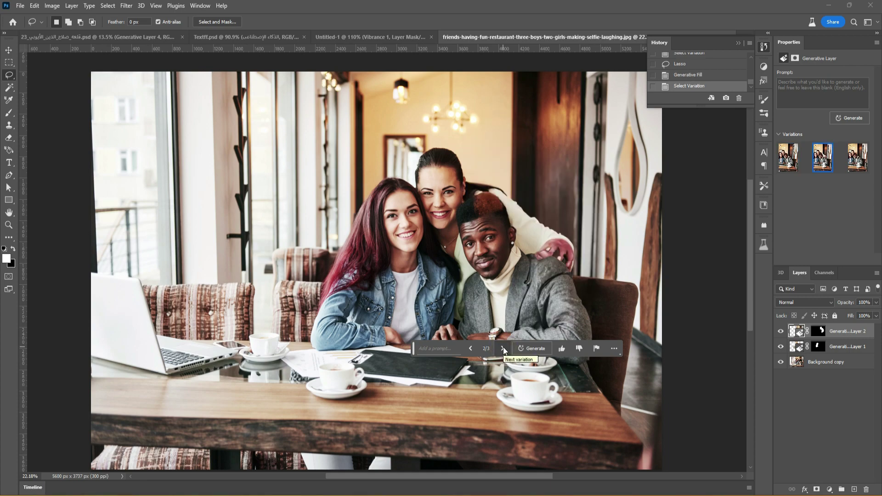
pyautogui.click(503, 348)
pyautogui.click(503, 347)
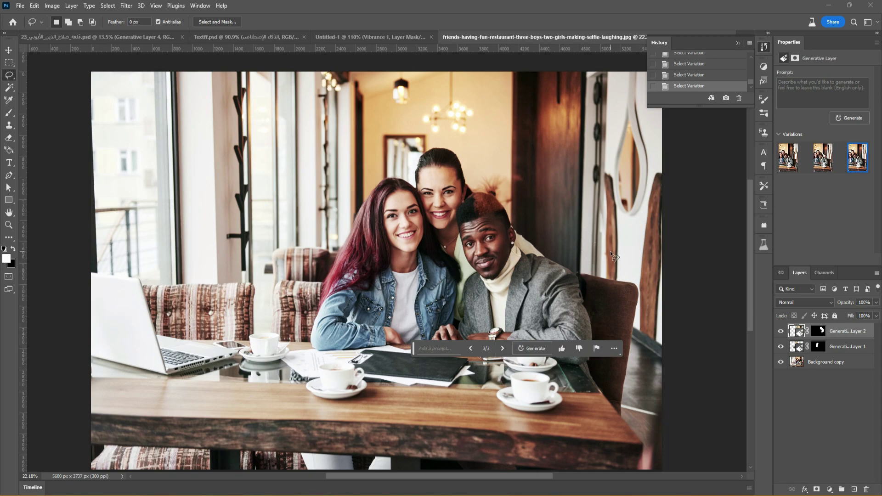
# Toggle both generated fill layers off and on to compare with the original photo
pyautogui.click(781, 347)
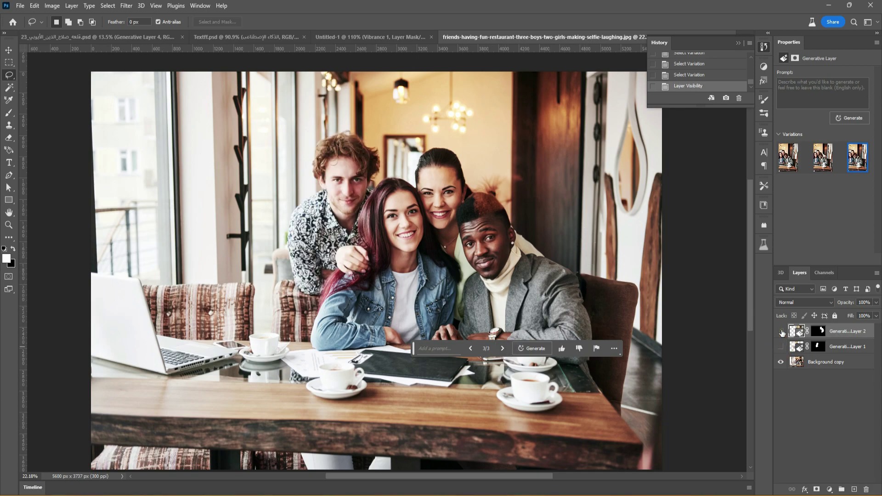
pyautogui.click(781, 331)
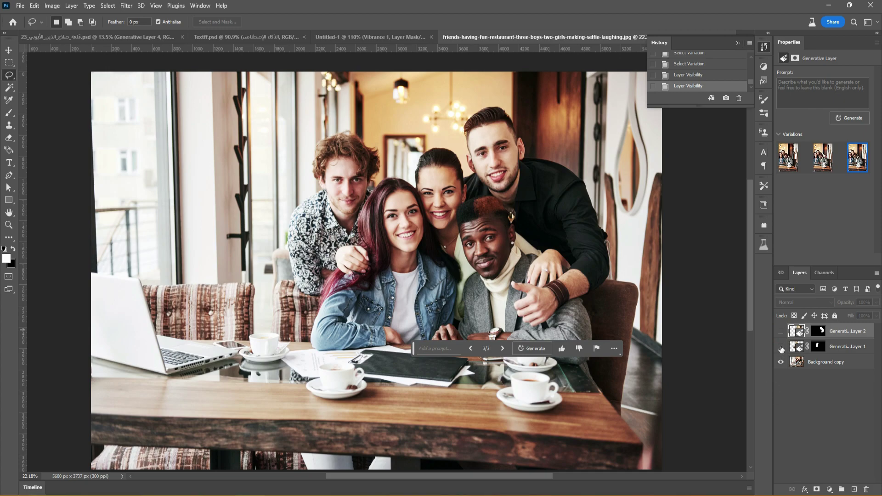
pyautogui.click(781, 346)
pyautogui.click(780, 331)
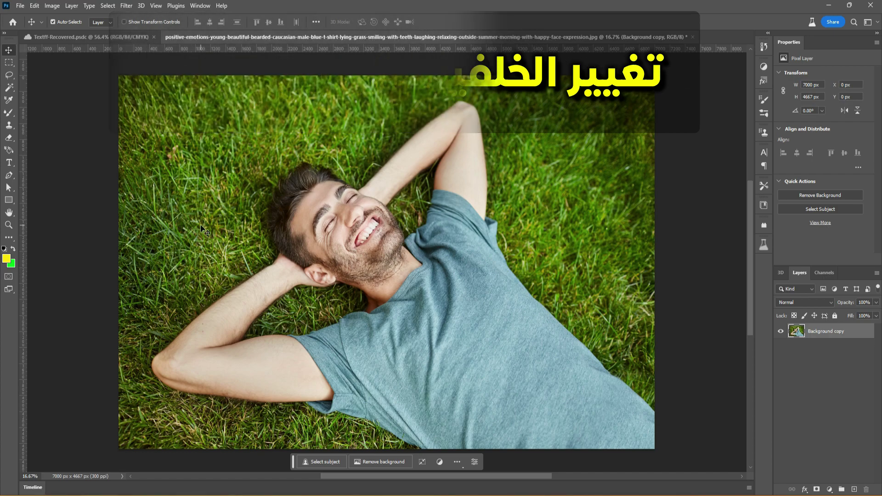
# Replace the grass around the reclining man with a 'sand beach' fill, keeping variation 2
pyautogui.click(324, 462)
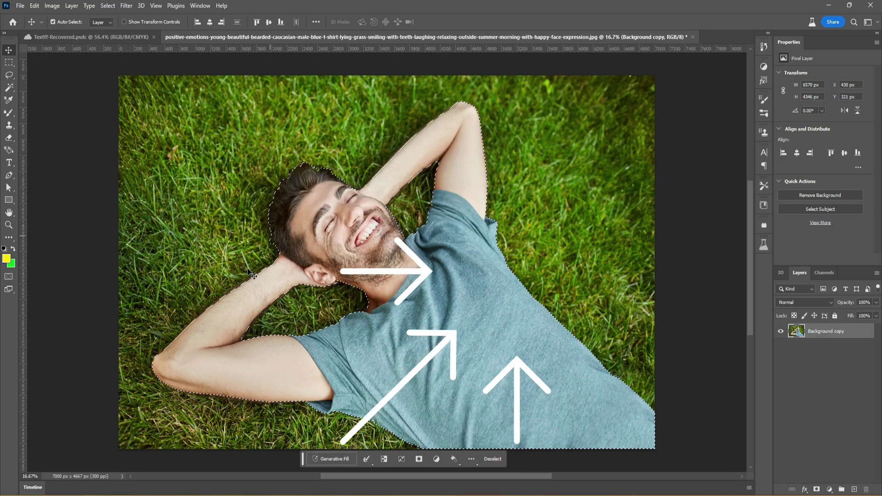
pyautogui.click(384, 461)
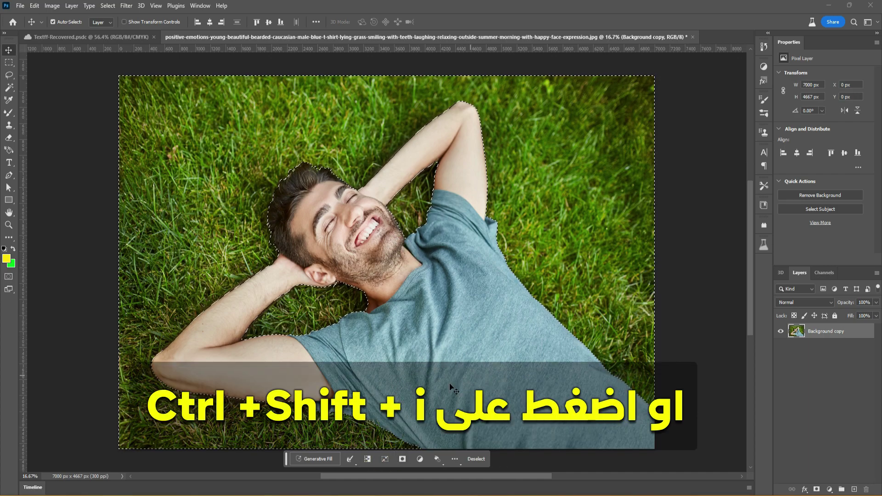
pyautogui.click(316, 459)
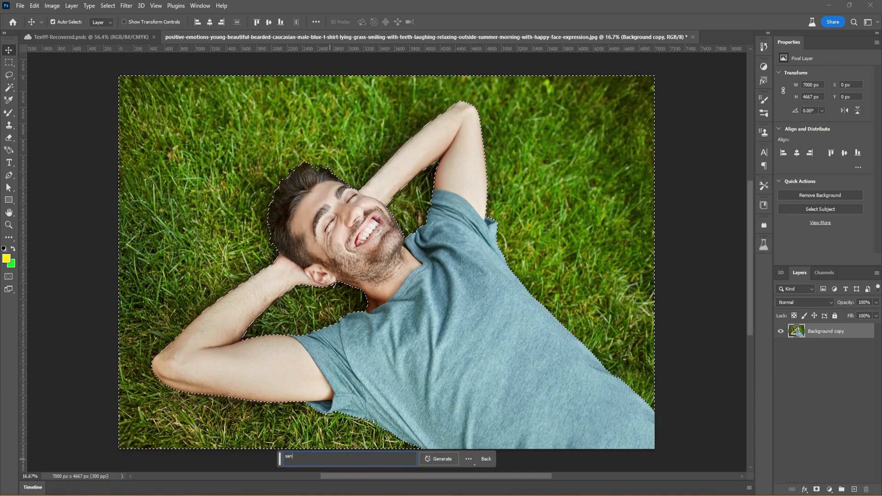
pyautogui.write('sand beach')
pyautogui.click(439, 459)
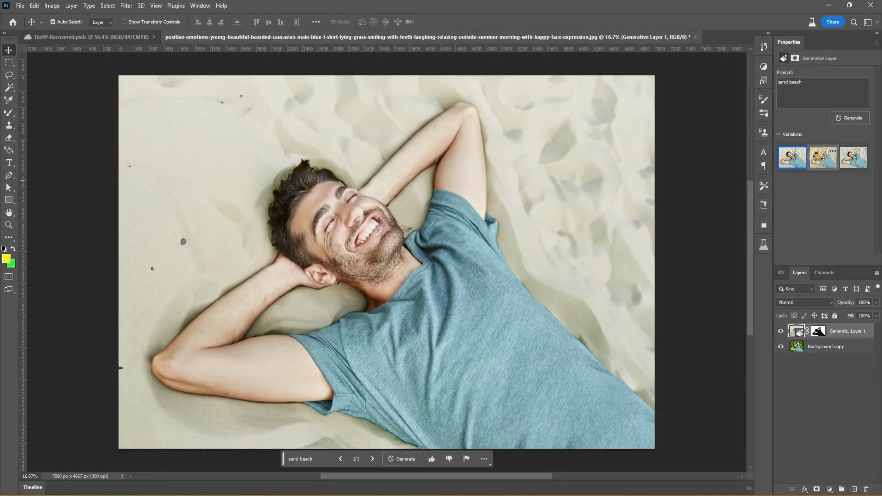
pyautogui.click(818, 159)
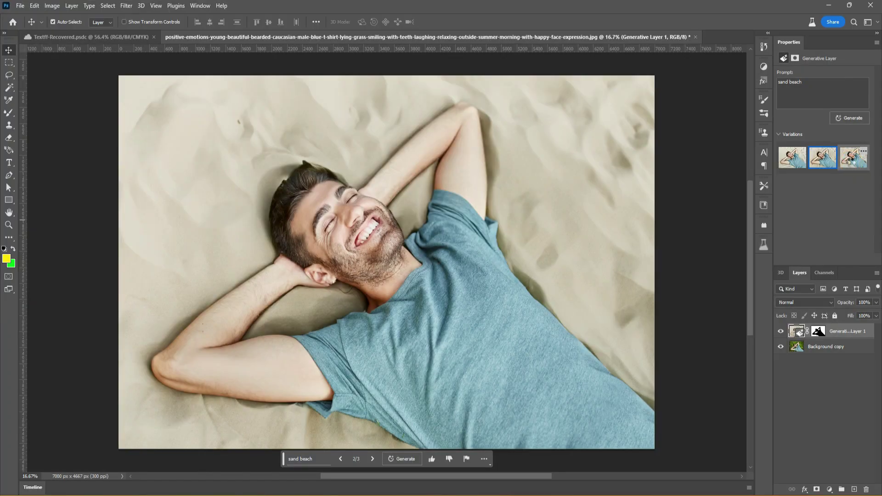
pyautogui.click(850, 164)
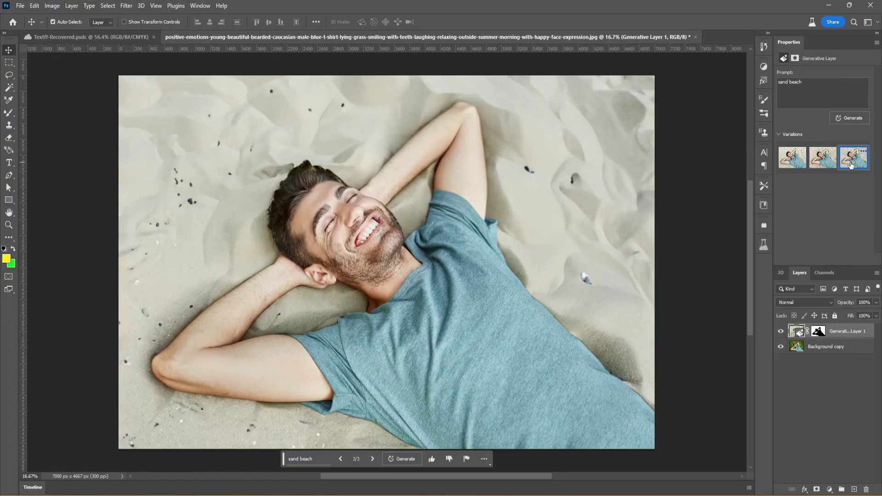
pyautogui.click(823, 161)
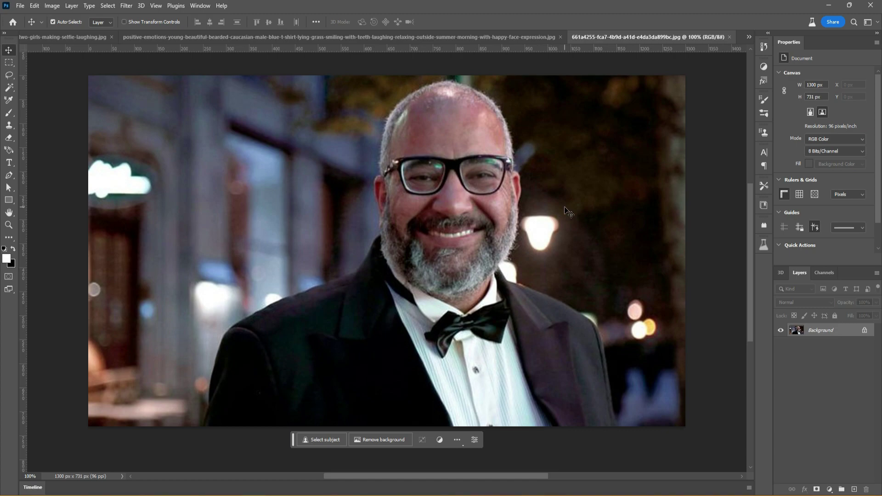
# Duplicate the Background layer, delete the original, and crop the canvas taller to 1300 × 2353 px
pyautogui.moveTo(797, 329); pyautogui.dragTo(854, 489)
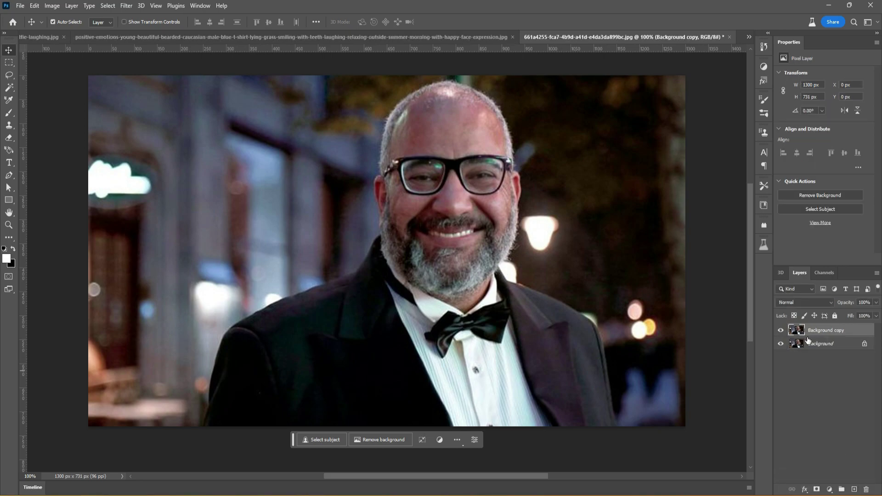
pyautogui.moveTo(799, 346); pyautogui.dragTo(866, 489)
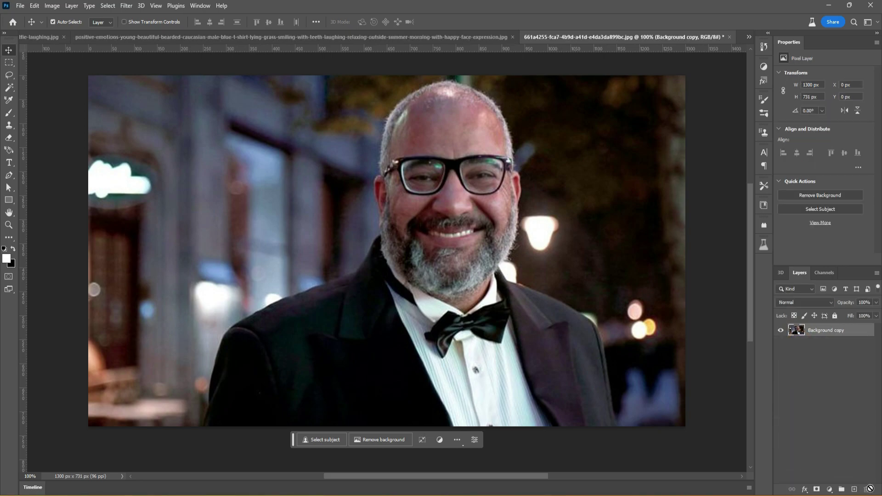
pyautogui.scroll(-2, 513, 285)
pyautogui.press('c')
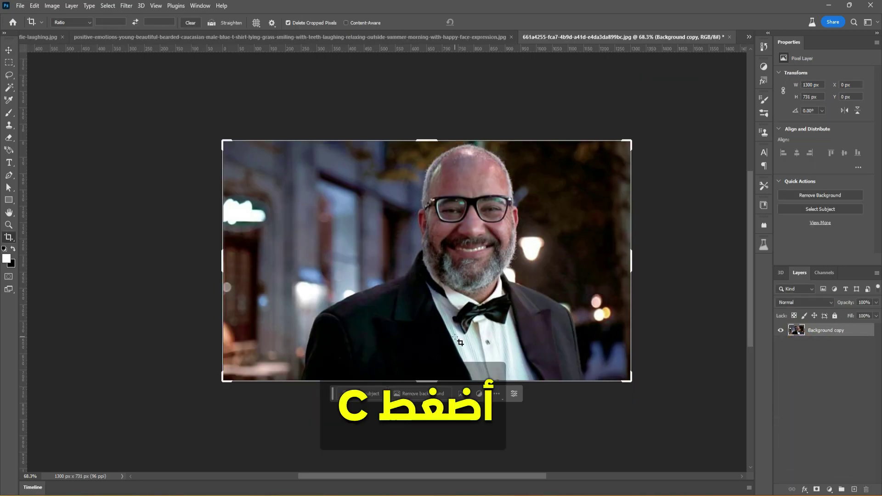
pyautogui.moveTo(426, 381)
pyautogui.mouseDown()
pyautogui.moveTo(428, 410)
pyautogui.moveTo(450, 422)
pyautogui.mouseUp()
pyautogui.scroll(-2, 752, 293)
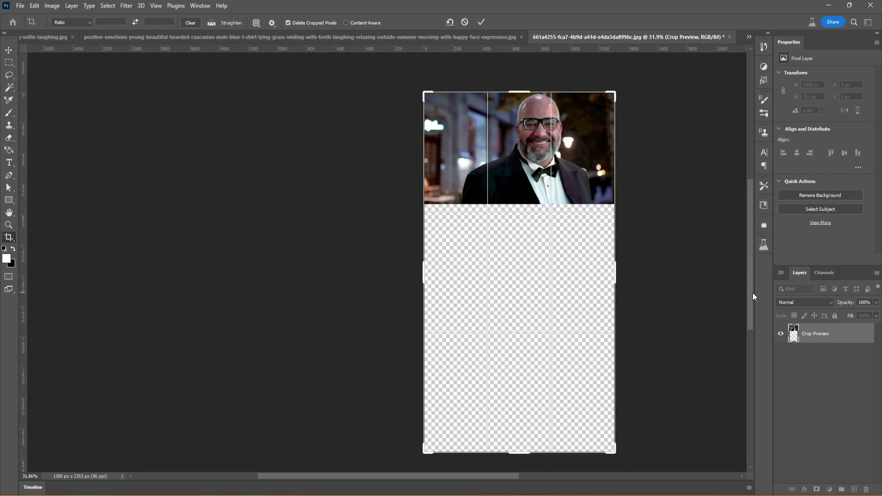
pyautogui.press('Return')
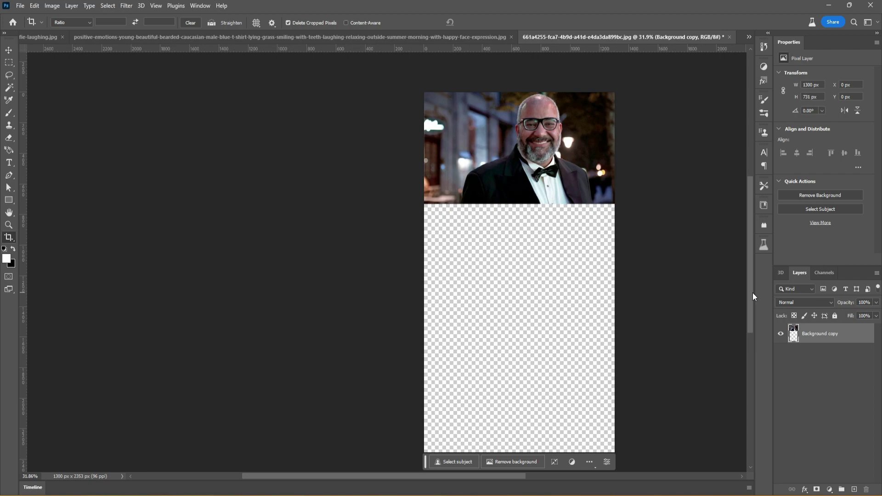
# Fill the empty lower canvas area with an empty-prompt Generative Fill
pyautogui.press('m')
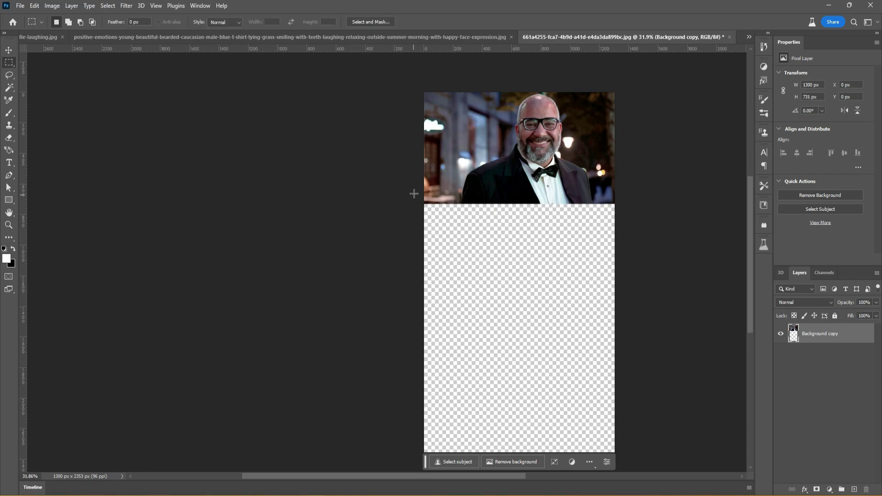
pyautogui.moveTo(413, 185); pyautogui.dragTo(613, 269)
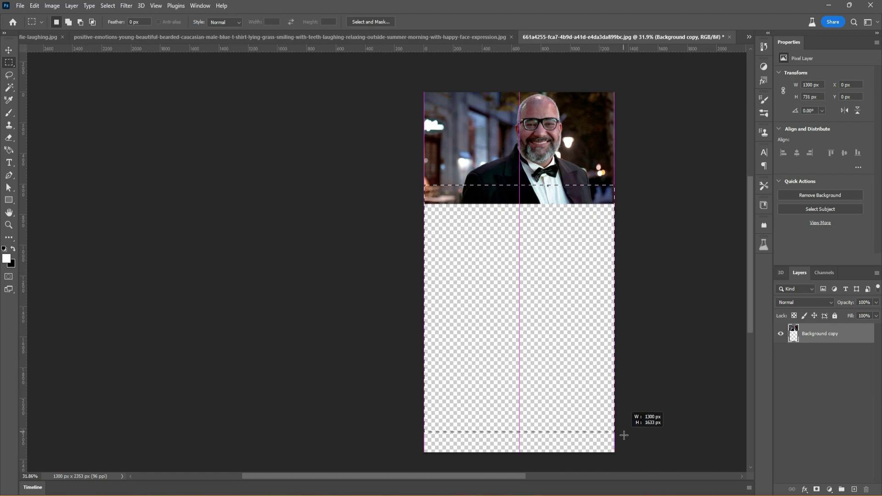
pyautogui.moveTo(614, 269); pyautogui.dragTo(622, 453)
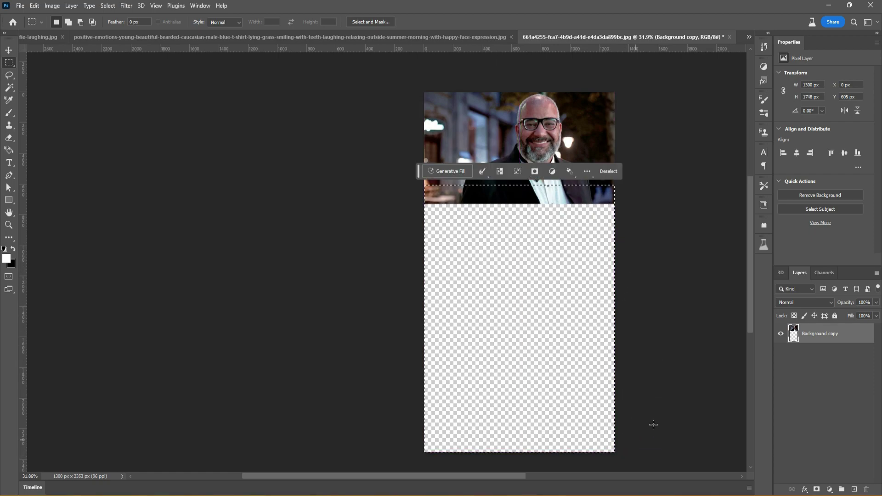
pyautogui.click(448, 172)
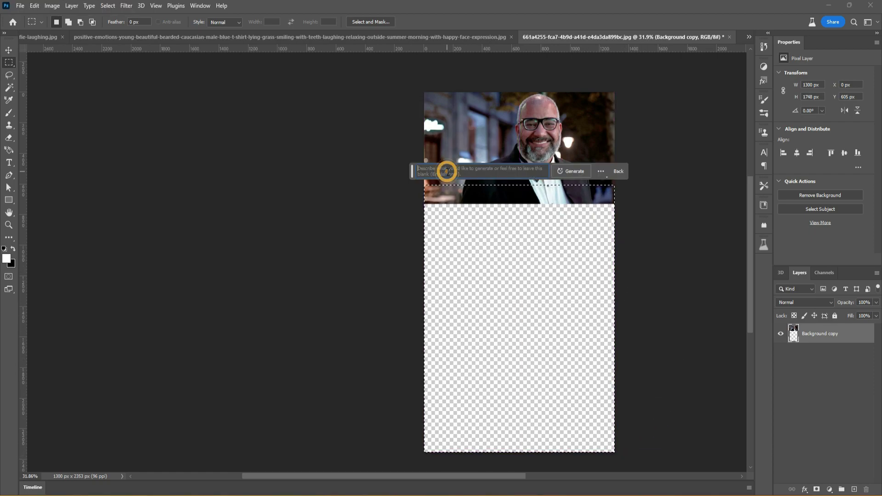
pyautogui.click(574, 172)
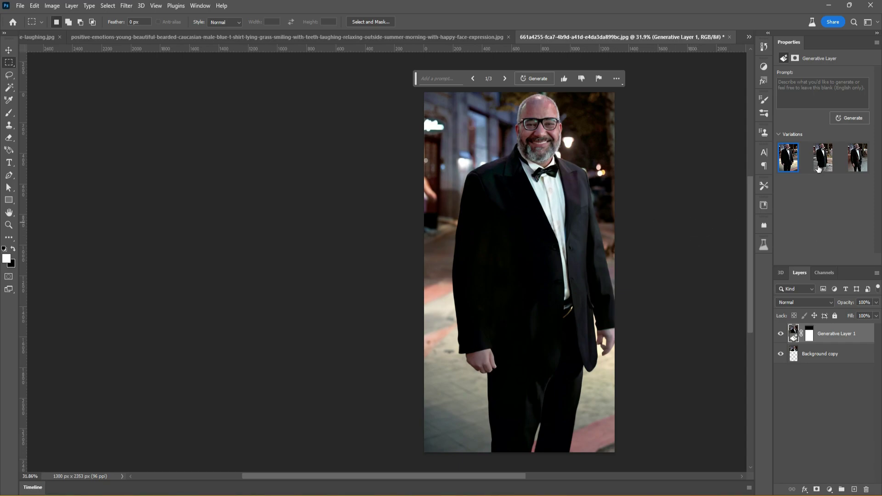
# Keep the third generated body variation: dark suit with hand in pocket
pyautogui.click(822, 163)
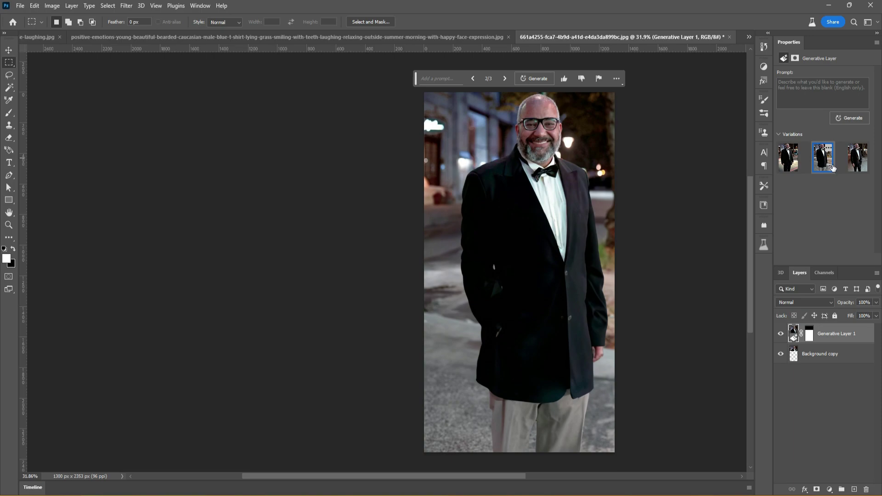
pyautogui.click(857, 164)
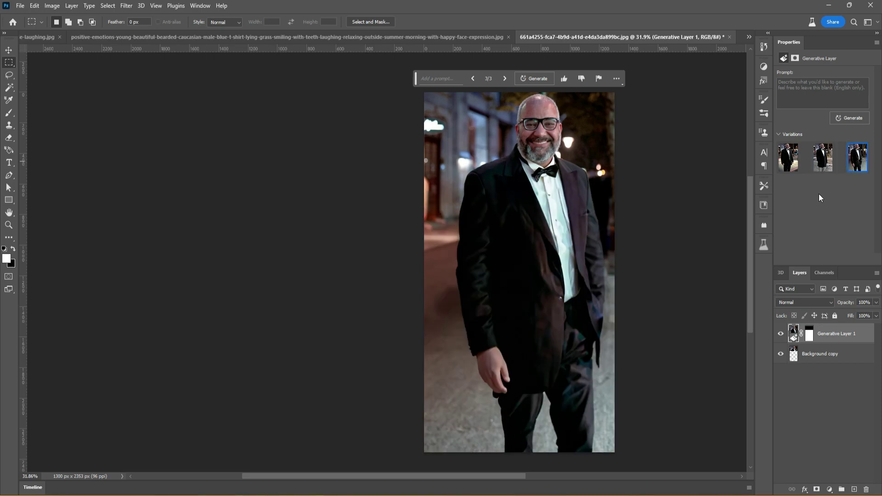
pyautogui.moveTo(484, 476); pyautogui.dragTo(514, 478)
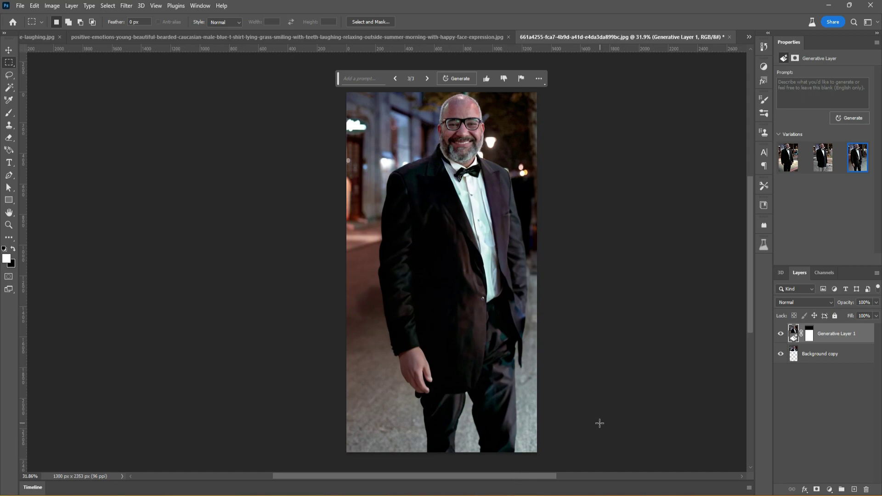
# Zoom in and begin a lasso selection tracing around the man's suit
pyautogui.hotkey('ctrl', '+')
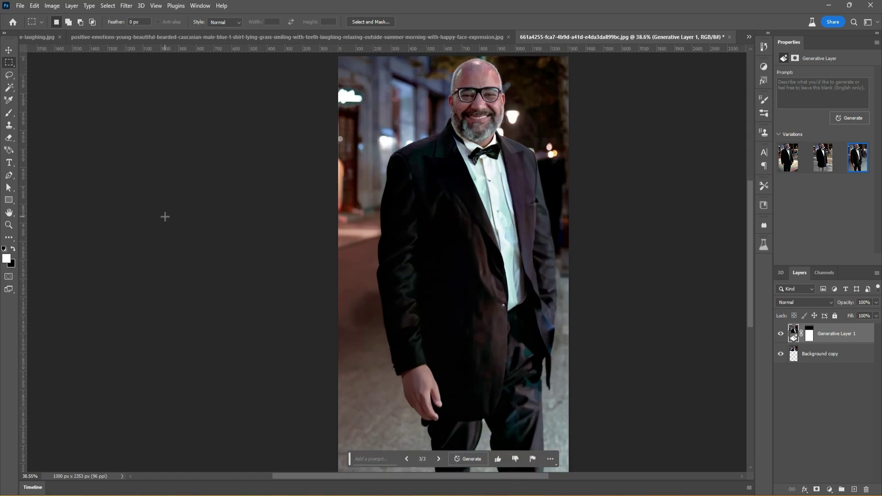
pyautogui.press('l')
pyautogui.scroll(-1, 390, 180)
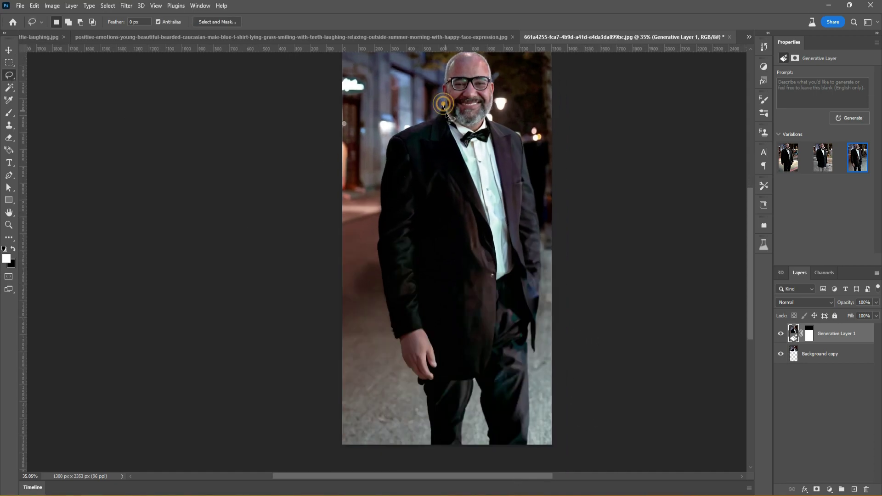
pyautogui.moveTo(444, 104)
pyautogui.mouseDown()
pyautogui.moveTo(465, 128)
pyautogui.moveTo(489, 123)
pyautogui.moveTo(528, 136)
pyautogui.moveTo(550, 263)
pyautogui.moveTo(545, 354)
pyautogui.moveTo(416, 386)
pyautogui.moveTo(388, 337)
pyautogui.moveTo(373, 264)
pyautogui.moveTo(374, 186)
pyautogui.moveTo(421, 110)
pyautogui.moveTo(444, 105)
pyautogui.mouseUp()
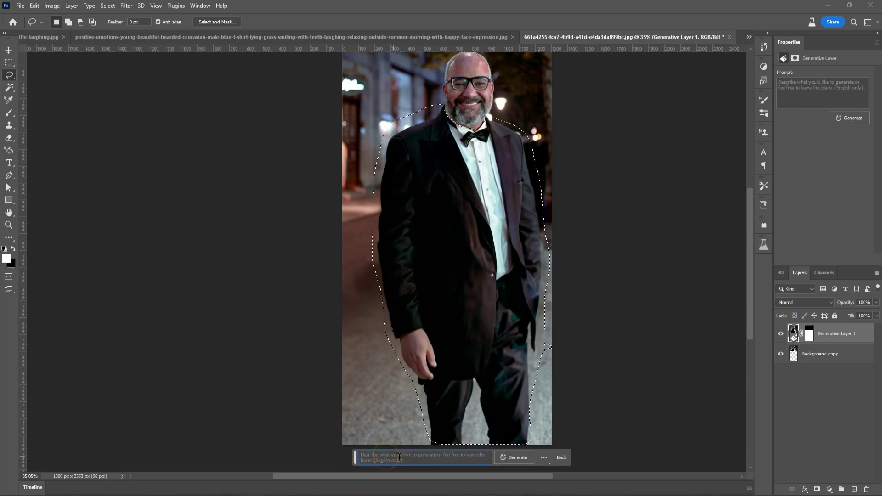
# Generative Fill 'white suit' on the selected suit, keeping variation 2
pyautogui.write('white suit')
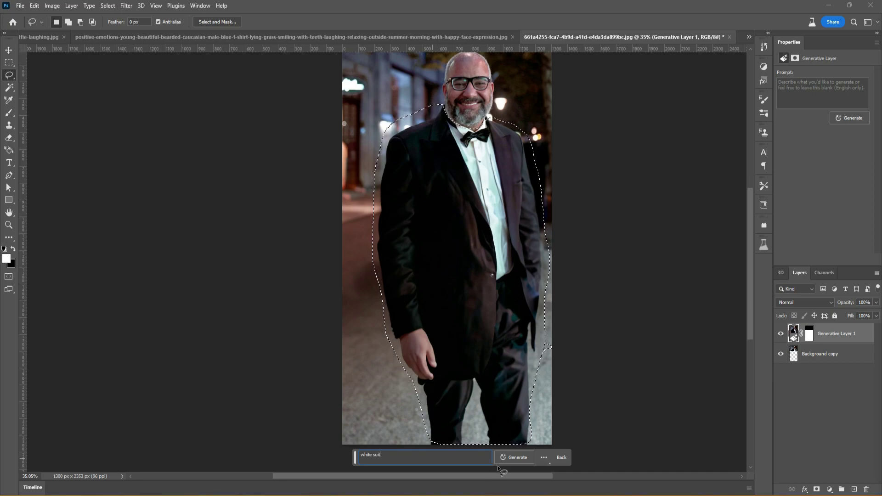
pyautogui.click(513, 457)
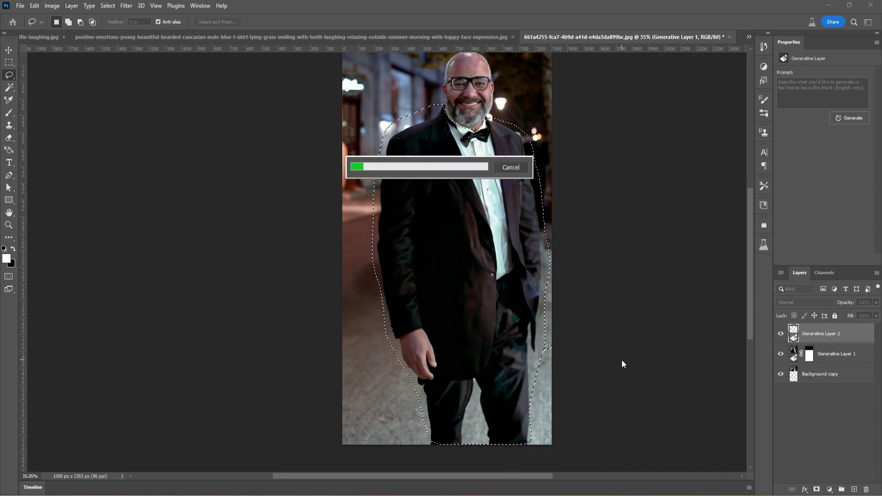
pyautogui.click(824, 166)
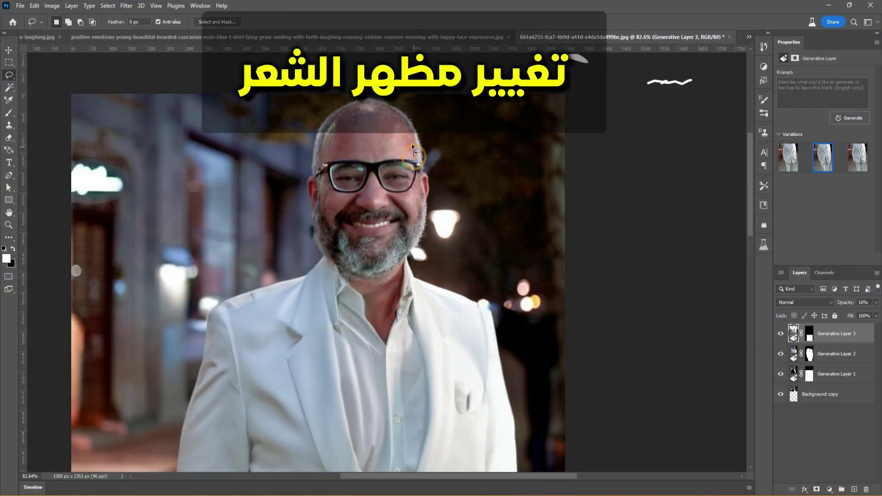
# Lasso the top of the head and Generative Fill 'hair', keeping variation 2 of 6
pyautogui.moveTo(412, 145)
pyautogui.mouseDown()
pyautogui.moveTo(407, 135)
pyautogui.moveTo(344, 121)
pyautogui.moveTo(313, 173)
pyautogui.moveTo(427, 125)
pyautogui.moveTo(431, 163)
pyautogui.mouseUp()
pyautogui.write('hair')
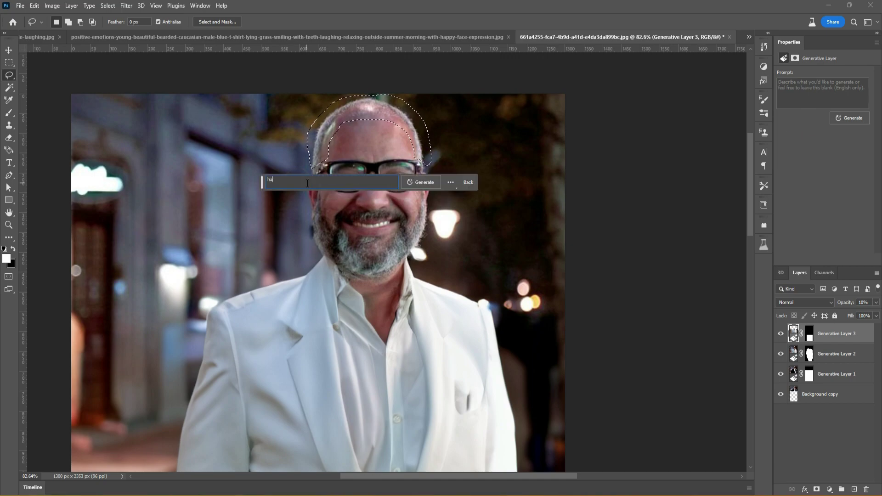
pyautogui.click(422, 182)
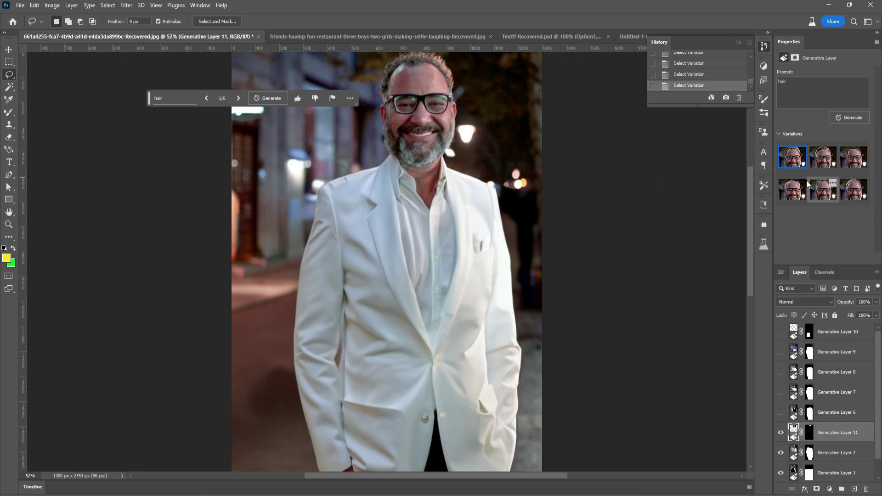
pyautogui.click(823, 158)
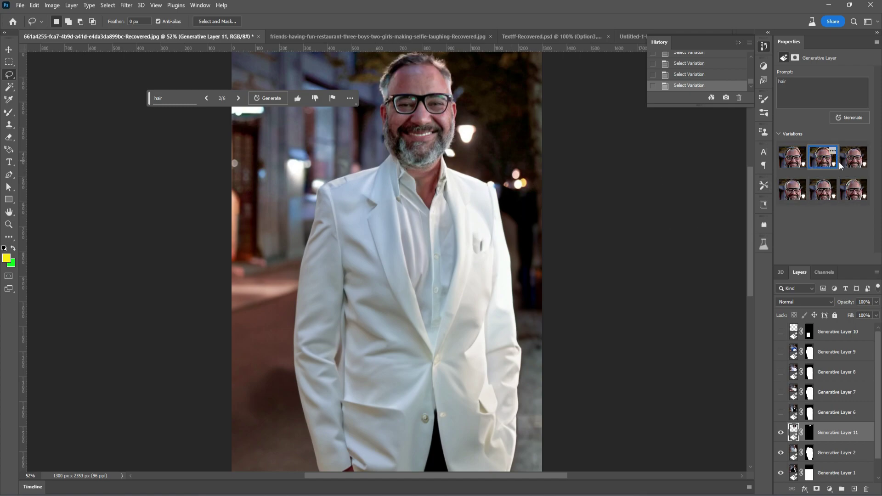
pyautogui.click(852, 161)
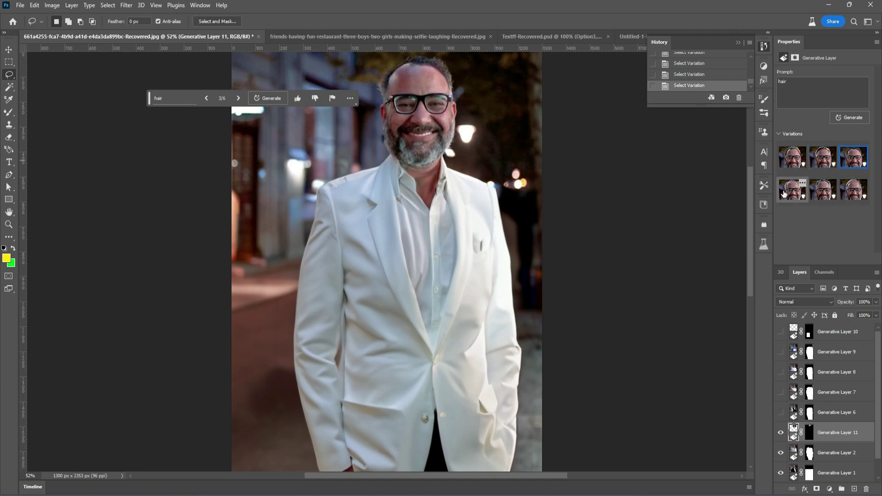
pyautogui.click(824, 160)
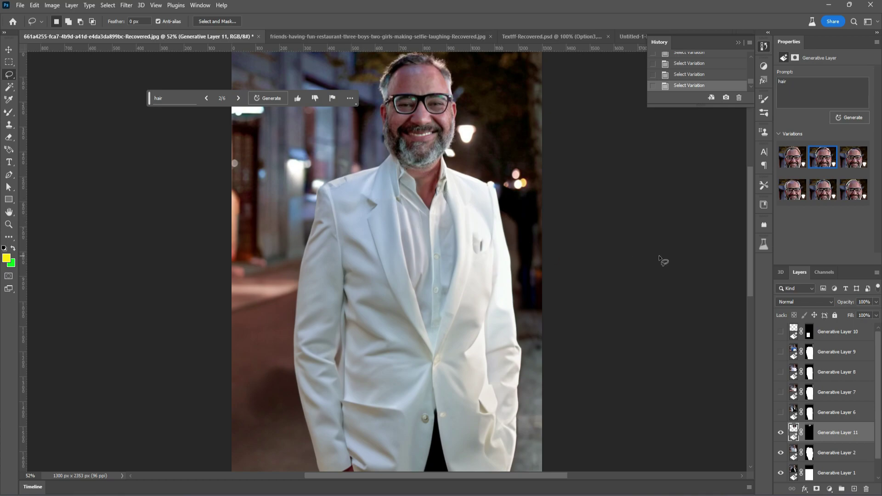
# Load the man's saved alpha-channel outline as a selection from Channels
pyautogui.click(823, 272)
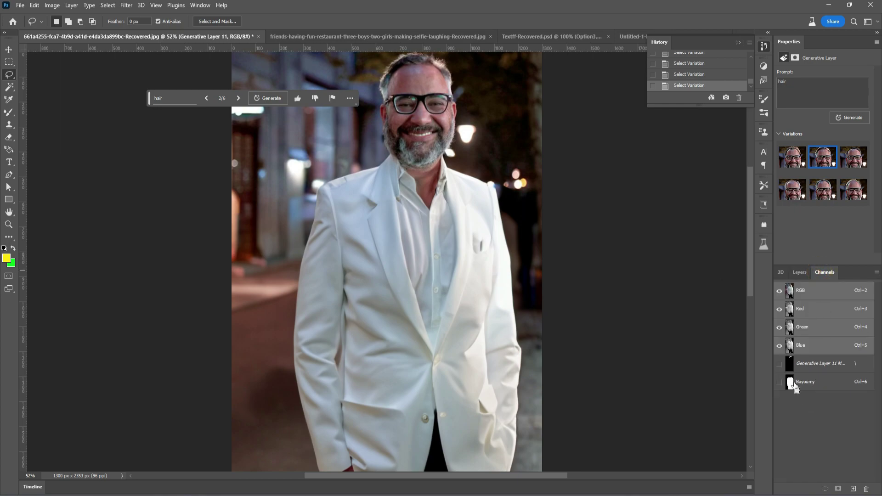
pyautogui.keyDown('ctrl'); pyautogui.click(790, 386); pyautogui.keyUp('ctrl')
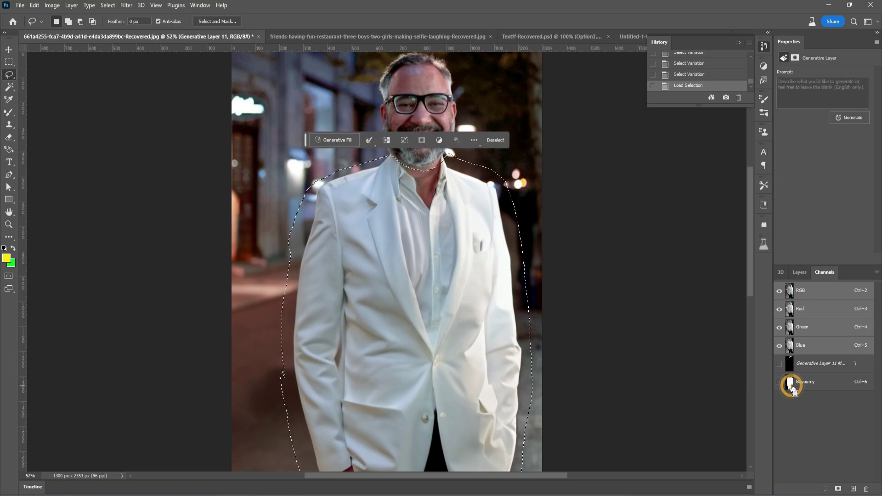
pyautogui.click(800, 272)
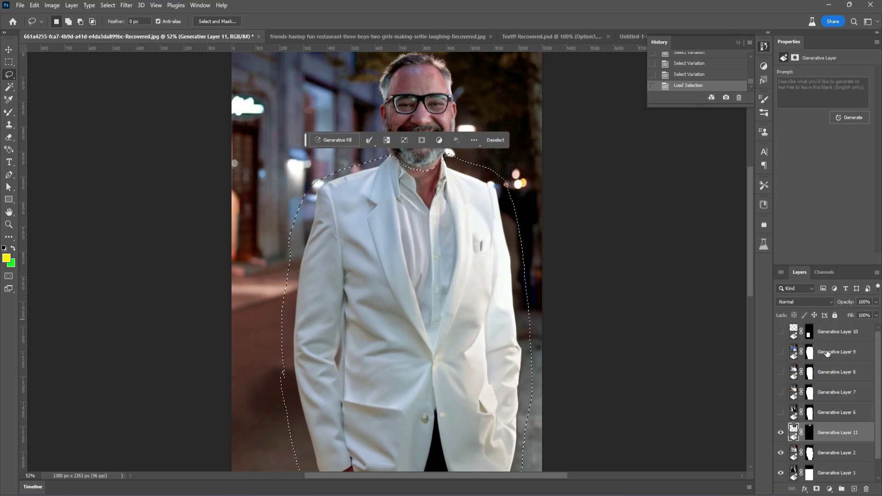
# Select the translated phrase 'Lady nurse wear' in Google Translate
pyautogui.click(583, 493)
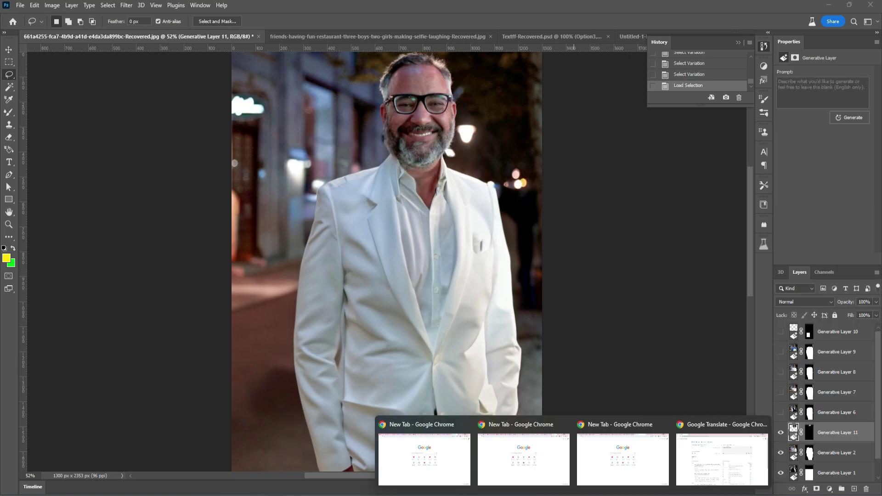
pyautogui.click(725, 484)
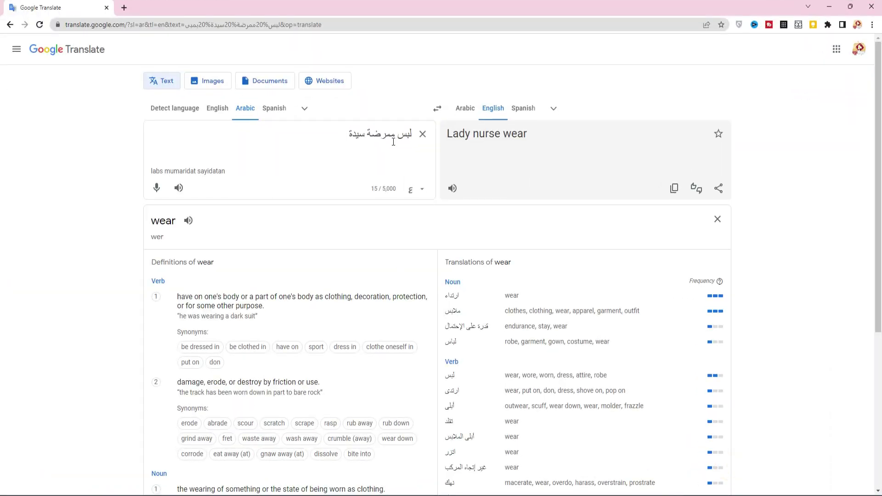
pyautogui.moveTo(546, 136); pyautogui.dragTo(446, 137)
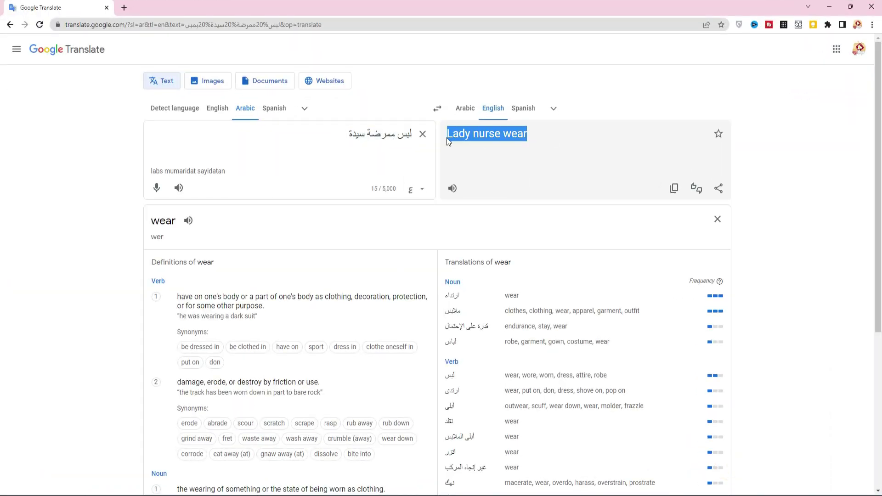
# Generative Fill 'Pink Lady nurse wear' and compare the pink scrubs variations
pyautogui.write('Pink')
pyautogui.hotkey('ctrl', 'v')
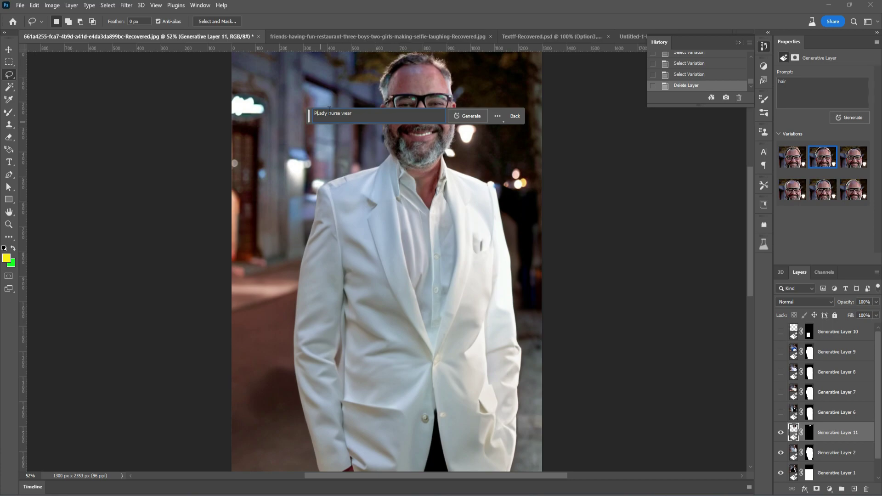
pyautogui.click(467, 116)
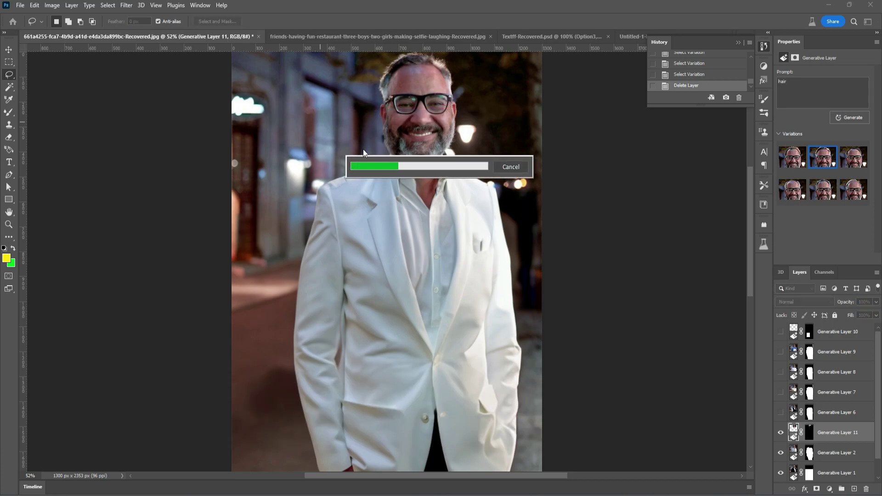
pyautogui.moveTo(821, 157)
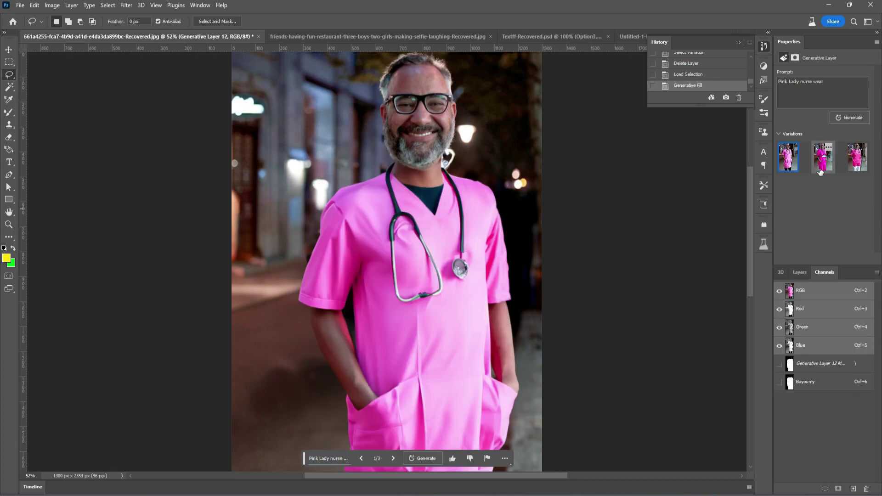
pyautogui.click(822, 163)
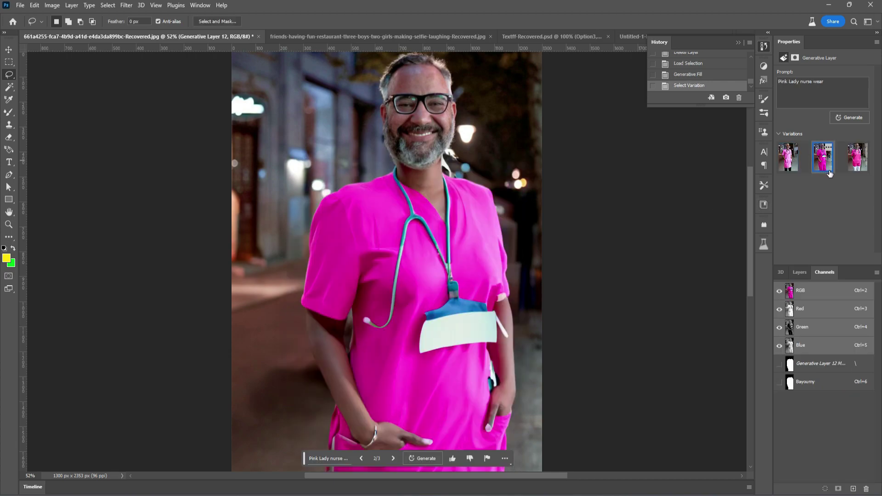
pyautogui.click(857, 161)
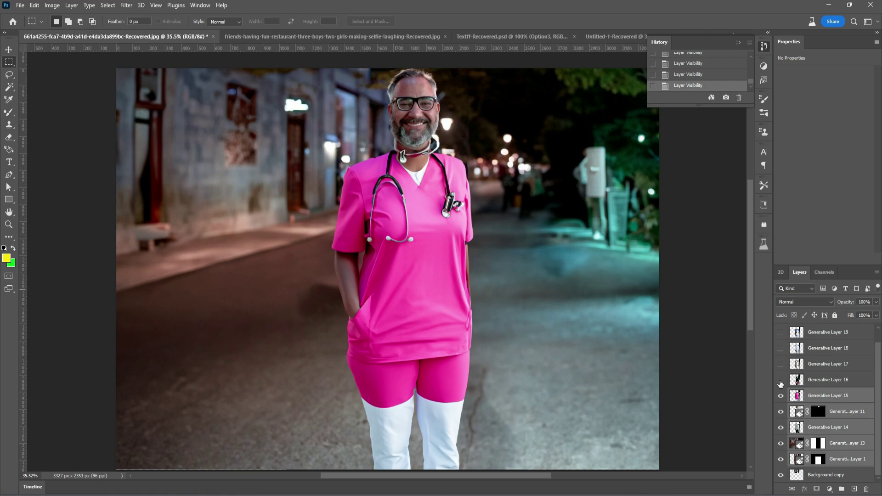
# Toggle Generative Layers 16–19 to preview kilt, gold robe, white thobe and overalls outfits
pyautogui.click(780, 380)
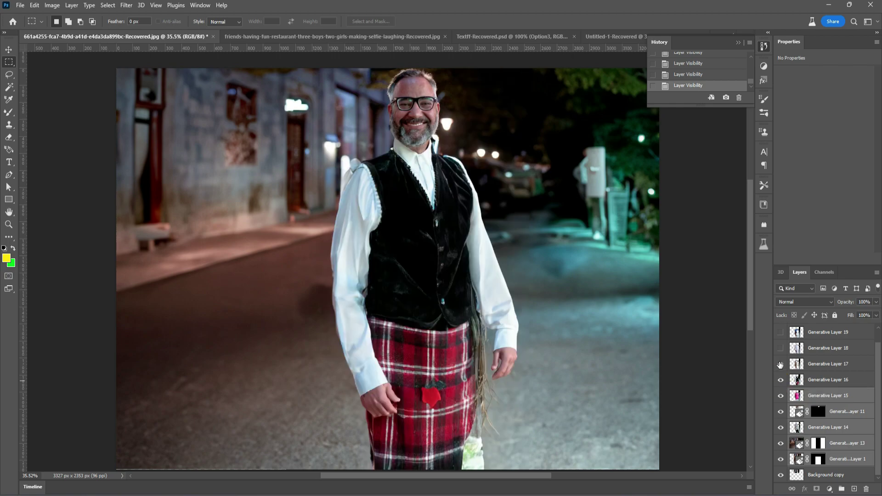
pyautogui.click(780, 364)
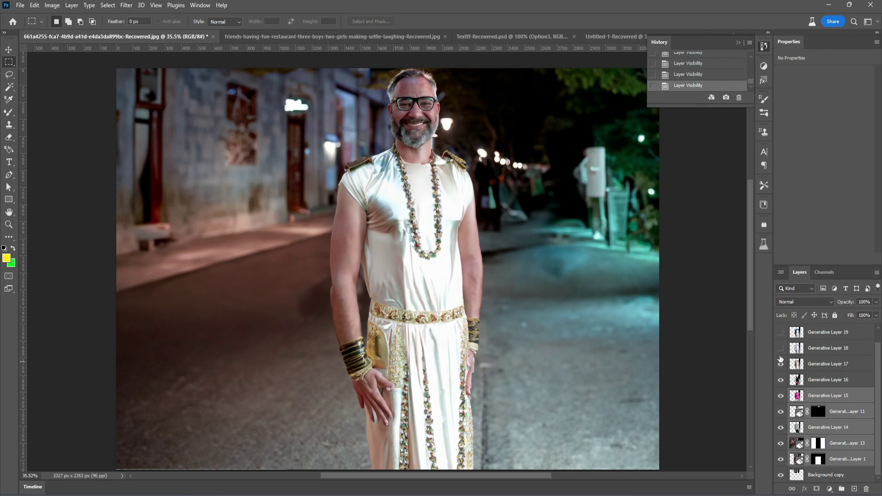
pyautogui.click(779, 348)
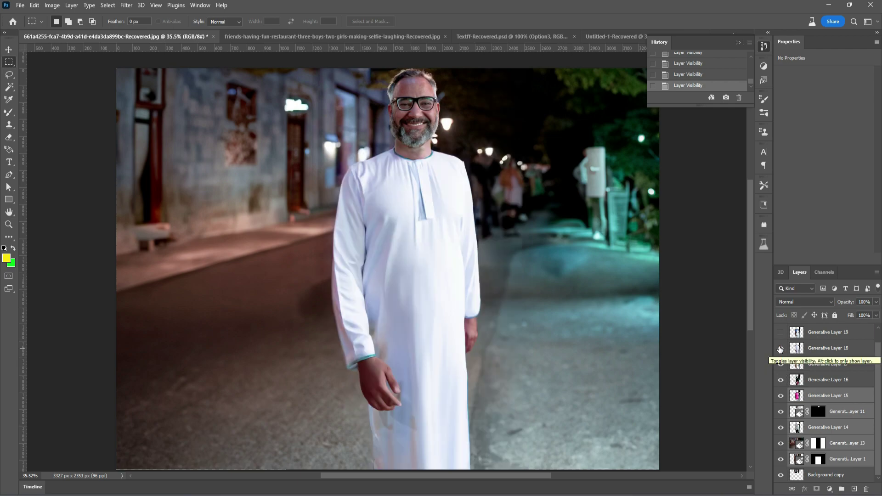
pyautogui.click(780, 332)
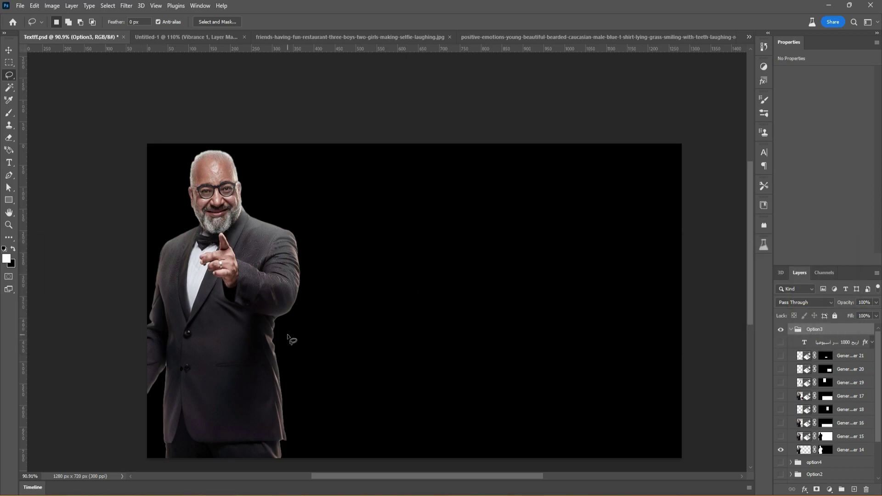
# Reveal the white room, rug, Van Gogh-style painting and red sofa layers
pyautogui.click(780, 436)
pyautogui.click(848, 438)
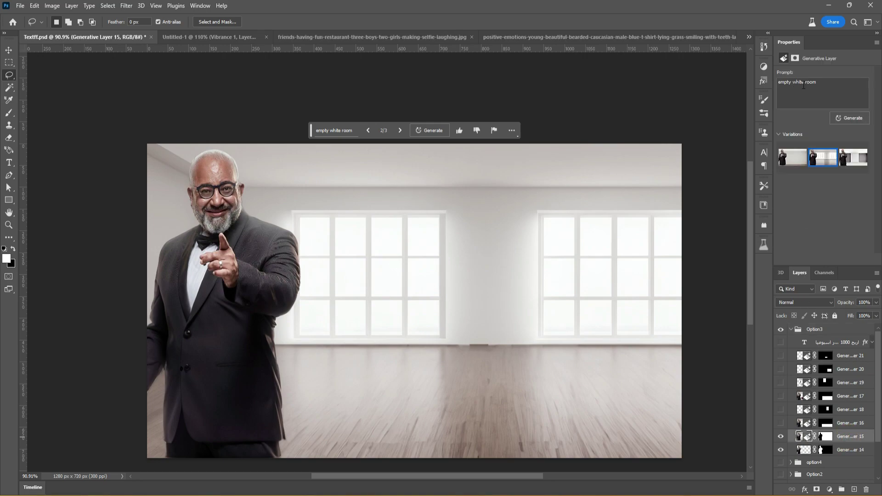
pyautogui.click(850, 423)
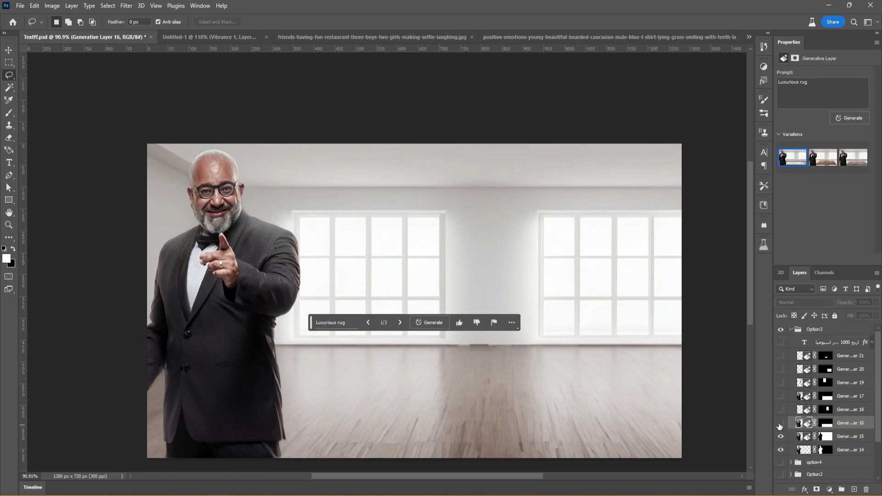
pyautogui.click(780, 423)
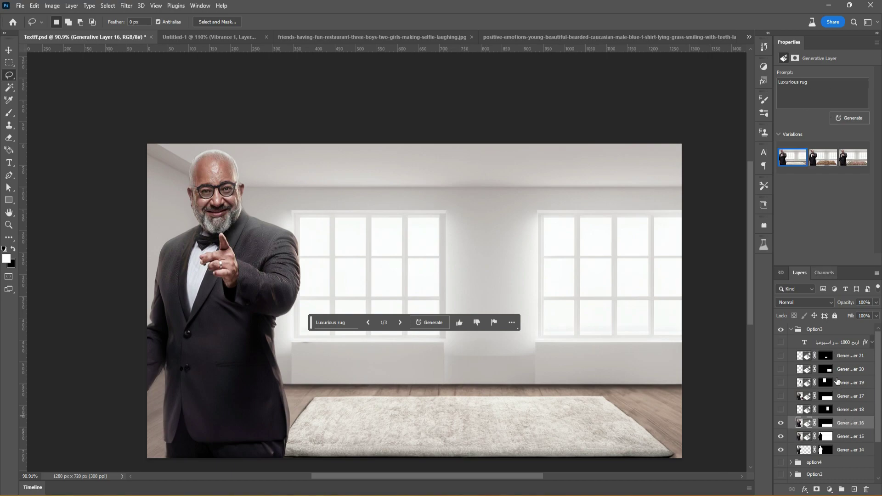
pyautogui.click(849, 409)
pyautogui.click(780, 409)
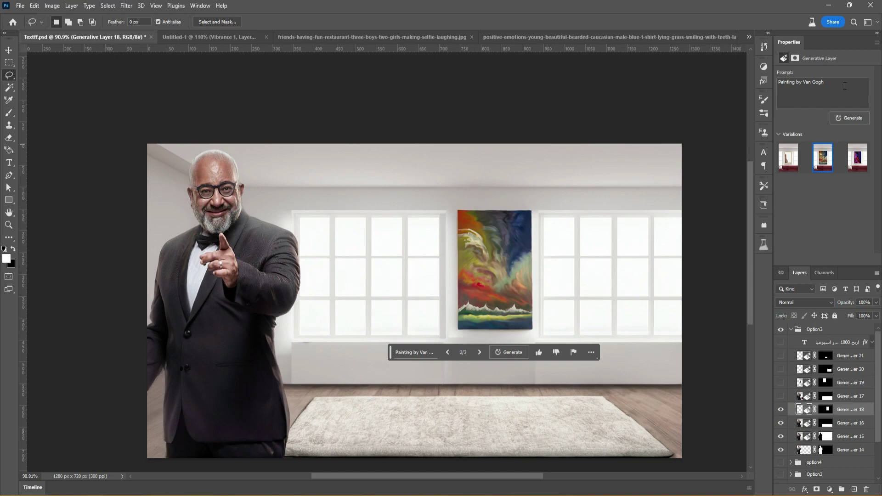
pyautogui.click(850, 395)
pyautogui.click(781, 395)
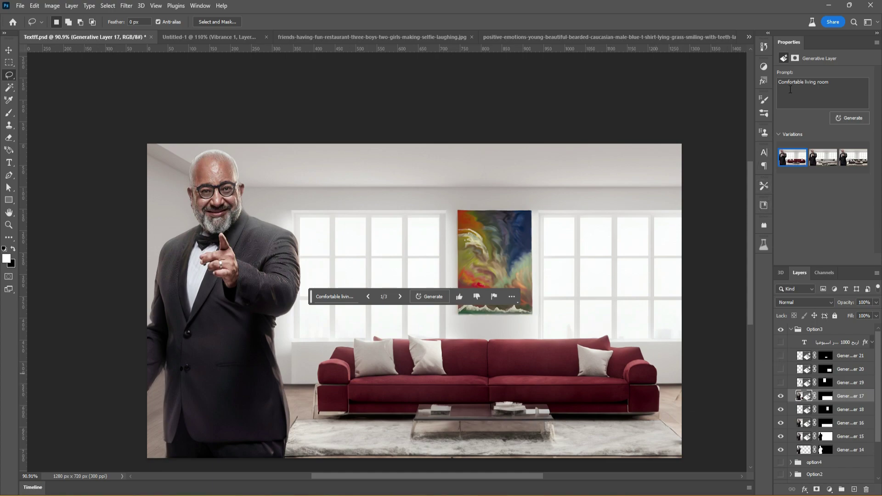
# Show the chandelier, two children and sleeping dog layers, then select the dog layer
pyautogui.click(849, 382)
pyautogui.click(780, 383)
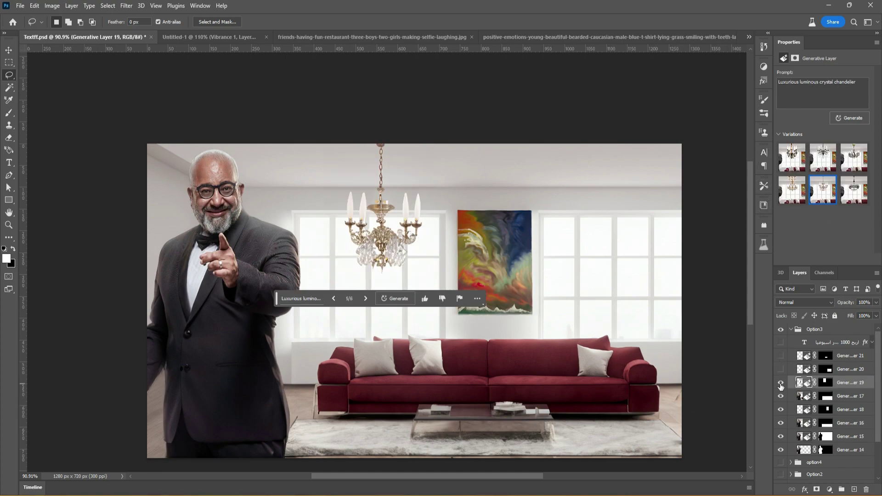
pyautogui.click(780, 368)
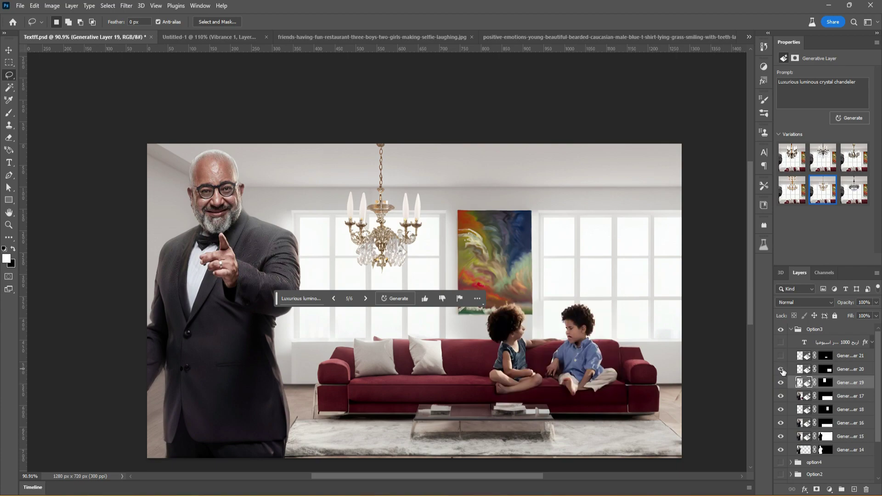
pyautogui.click(780, 356)
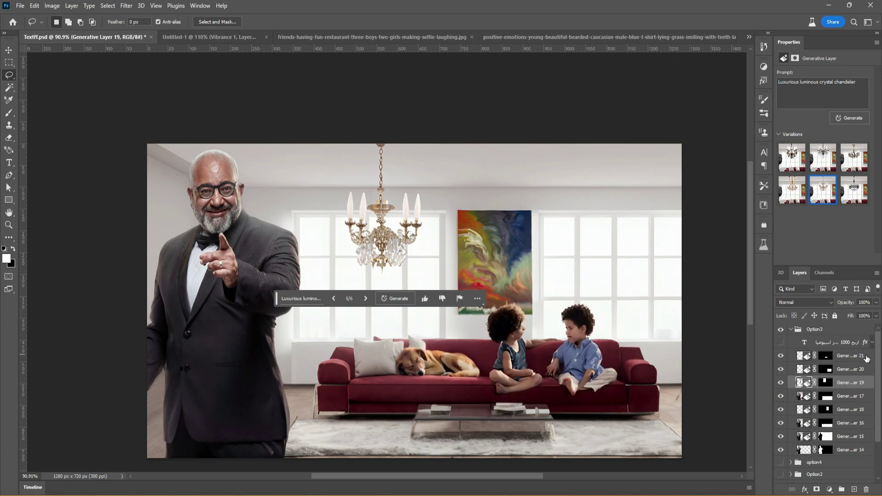
pyautogui.click(780, 342)
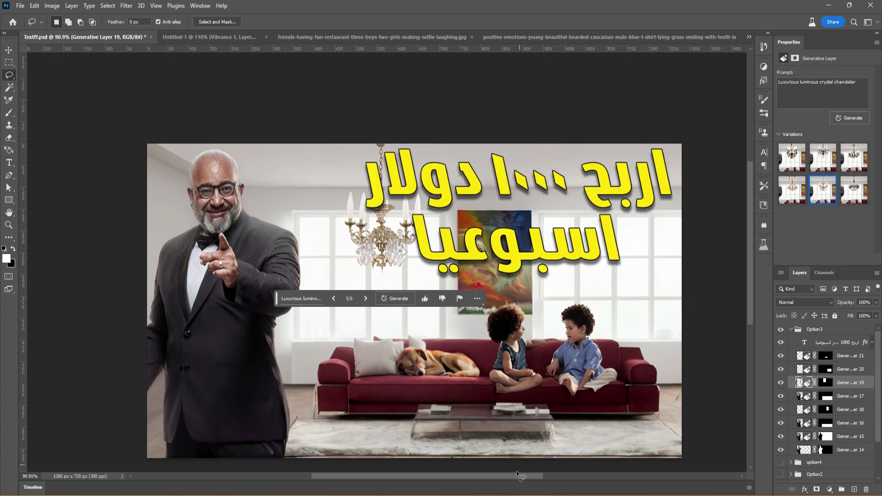
pyautogui.moveTo(522, 476); pyautogui.dragTo(554, 476)
pyautogui.click(780, 342)
pyautogui.click(851, 356)
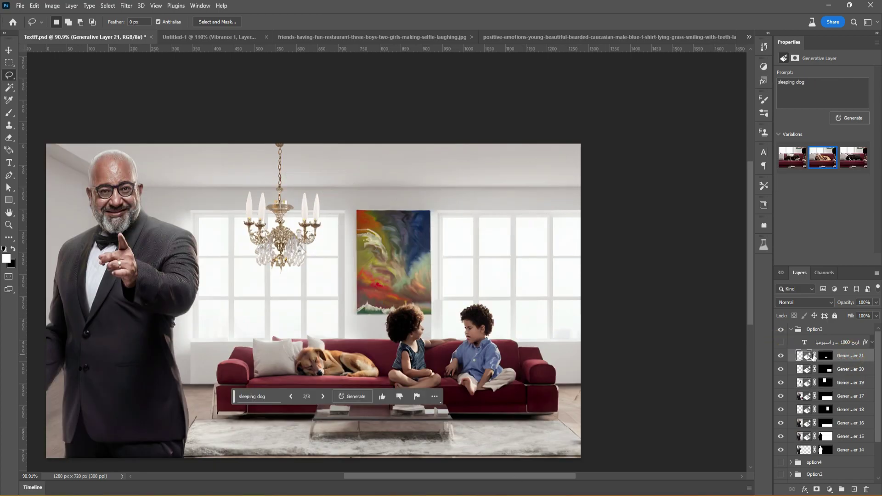
# Extend the canvas to 1896 px wide with Crop and marquee the new empty right area
pyautogui.press('c')
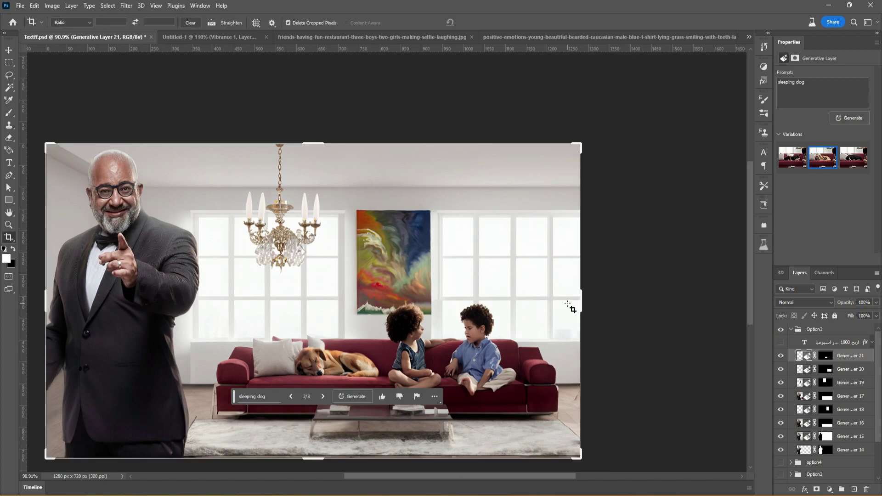
pyautogui.moveTo(583, 302); pyautogui.dragTo(712, 315)
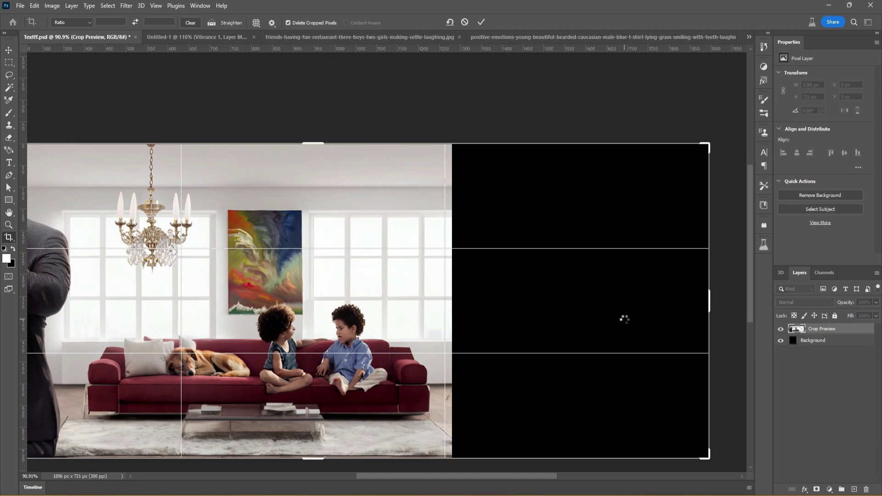
pyautogui.press('m')
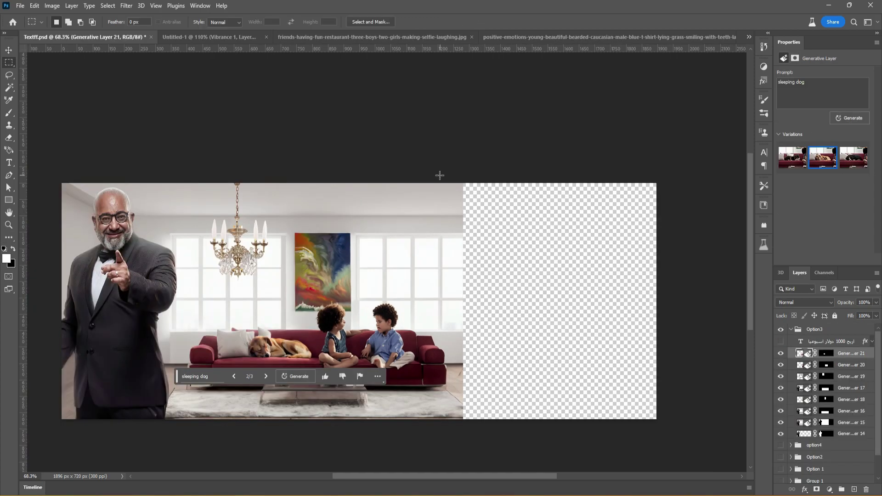
pyautogui.moveTo(436, 179)
pyautogui.mouseDown()
pyautogui.moveTo(487, 349)
pyautogui.moveTo(524, 422)
pyautogui.moveTo(659, 421)
pyautogui.mouseUp()
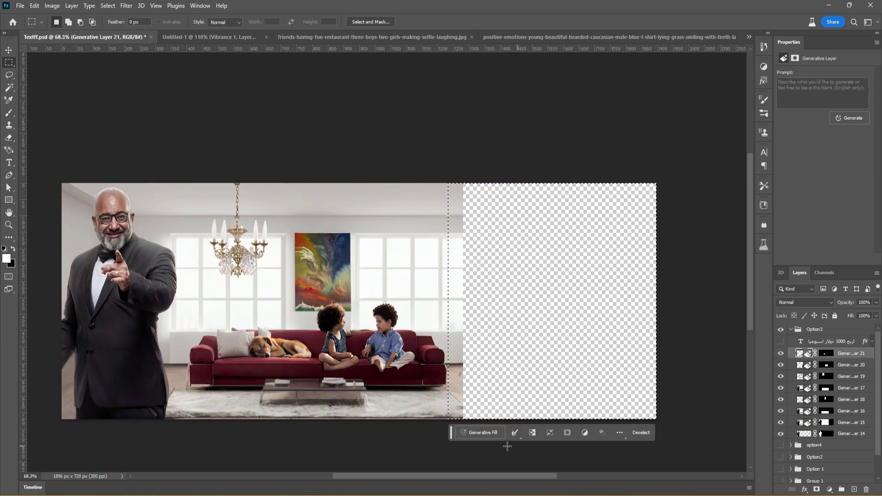
# Generative Fill 'red ferrari' in the empty right area and show the Arabic headline
pyautogui.click(489, 432)
pyautogui.write('red ferrari')
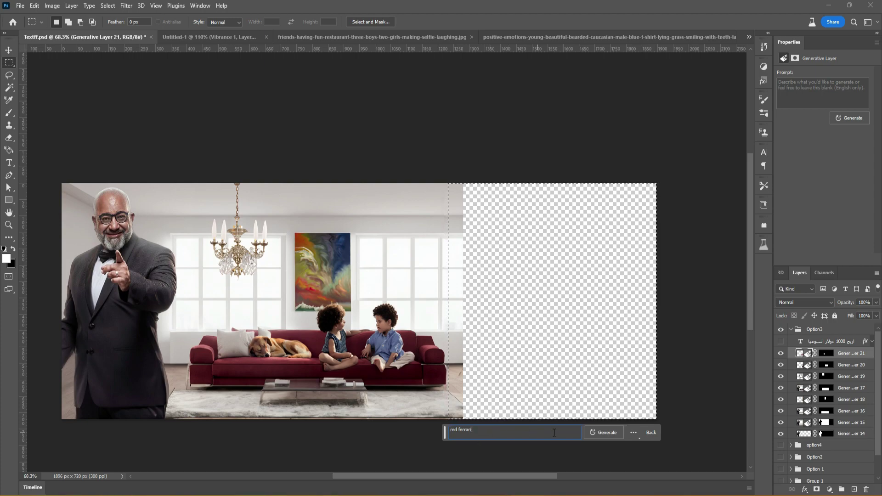
pyautogui.click(603, 433)
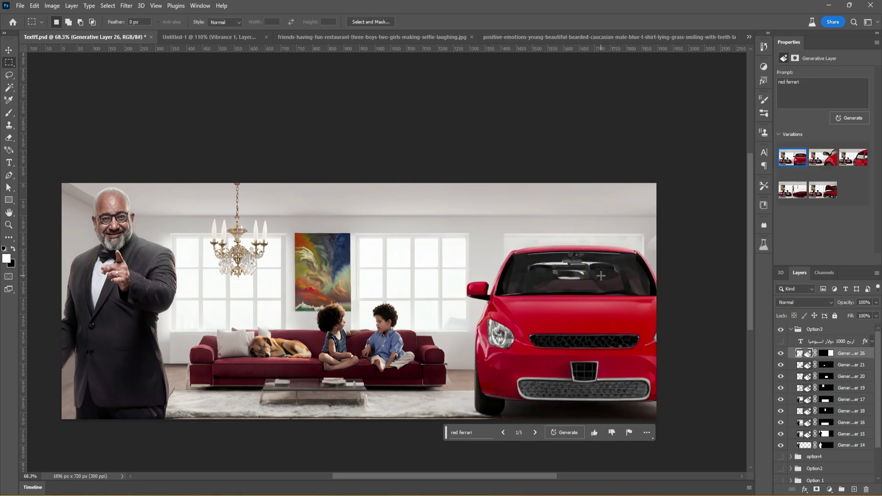
pyautogui.click(780, 341)
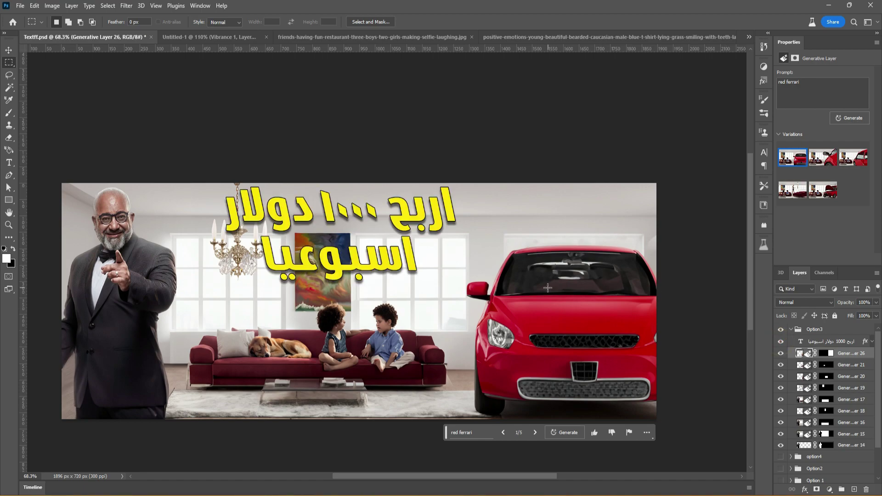
# Move the yellow Arabic headline about 249 px right, then drag the floating text options off the image
pyautogui.press('v')
pyautogui.moveTo(351, 216); pyautogui.dragTo(437, 220)
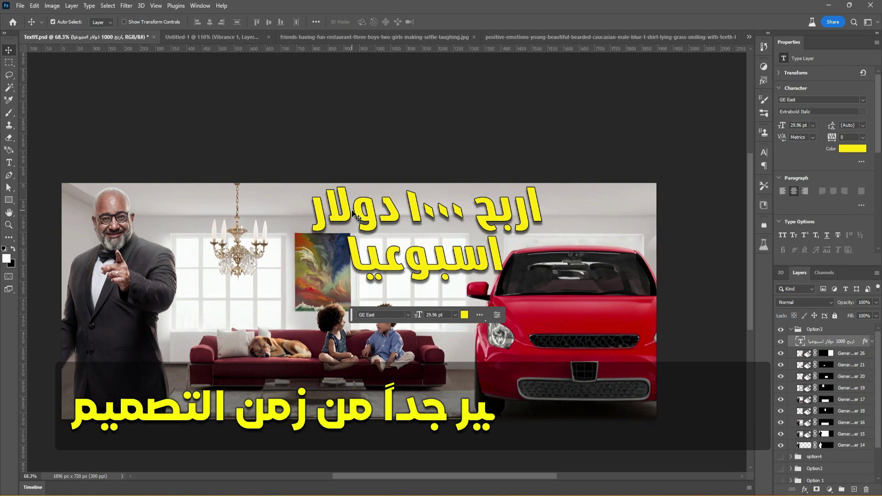
pyautogui.moveTo(351, 317); pyautogui.dragTo(382, 151)
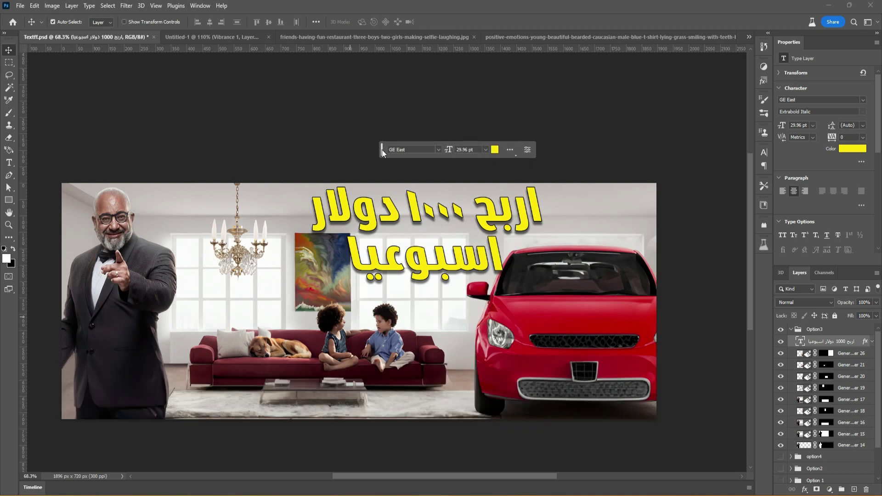